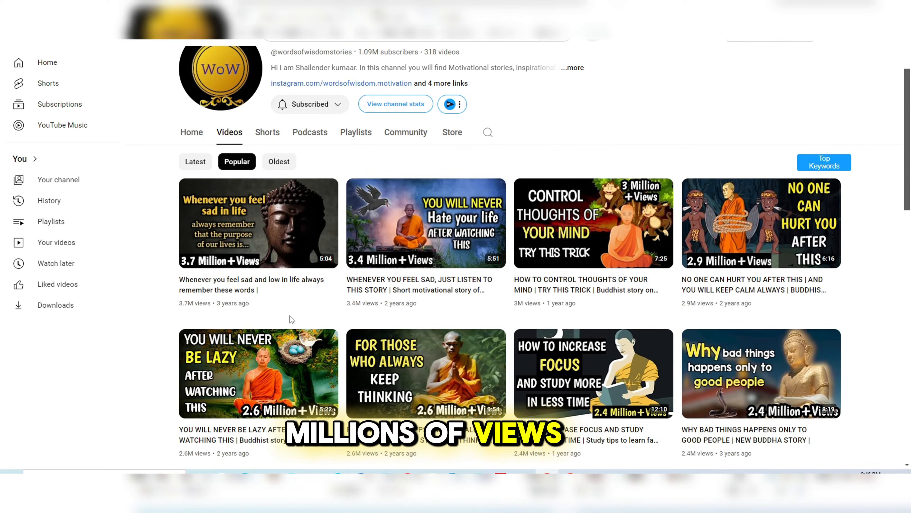
- Examine the most popular videos of the wordsofwisdomstories and Wisdom Directions YouTube channels
{"action": "scroll", "coordinate": [287, 288], "scroll_direction": "down", "scroll_amount": 2}
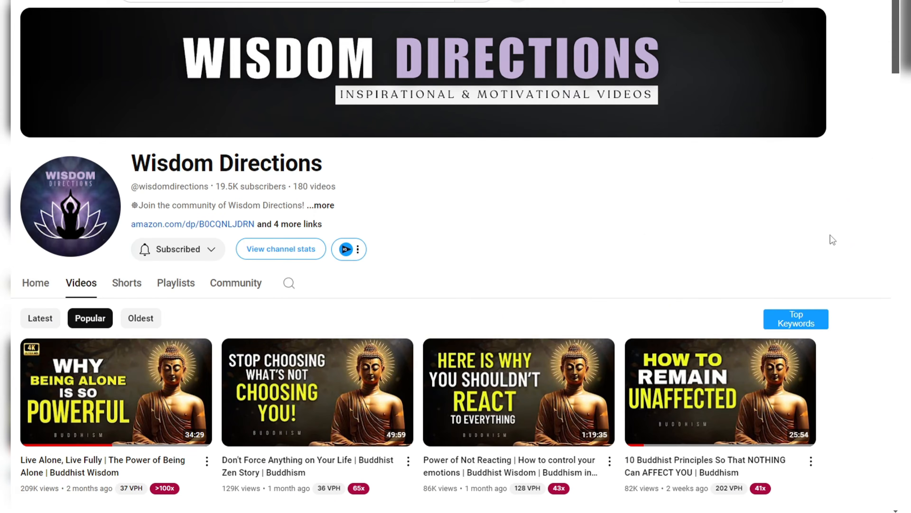
{"action": "scroll", "coordinate": [831, 234], "scroll_direction": "down", "scroll_amount": 7}
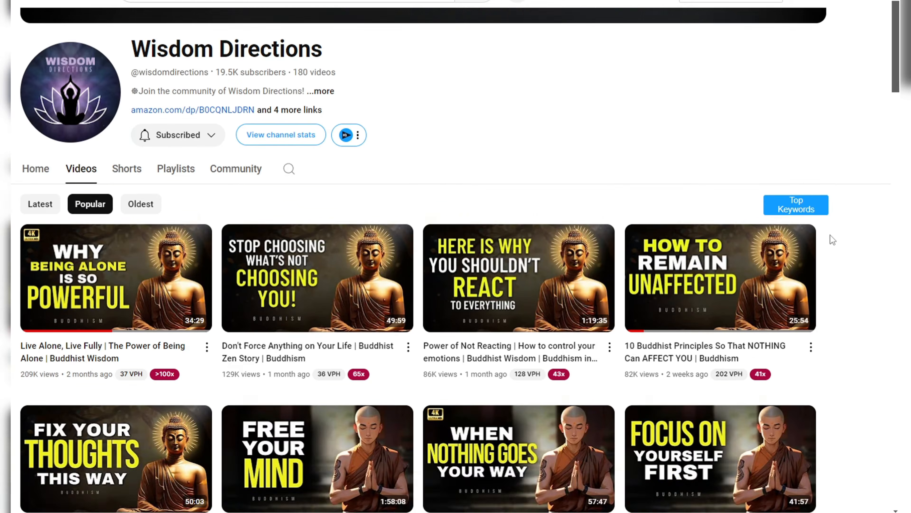
{"action": "scroll", "coordinate": [830, 235], "scroll_direction": "down", "scroll_amount": 10}
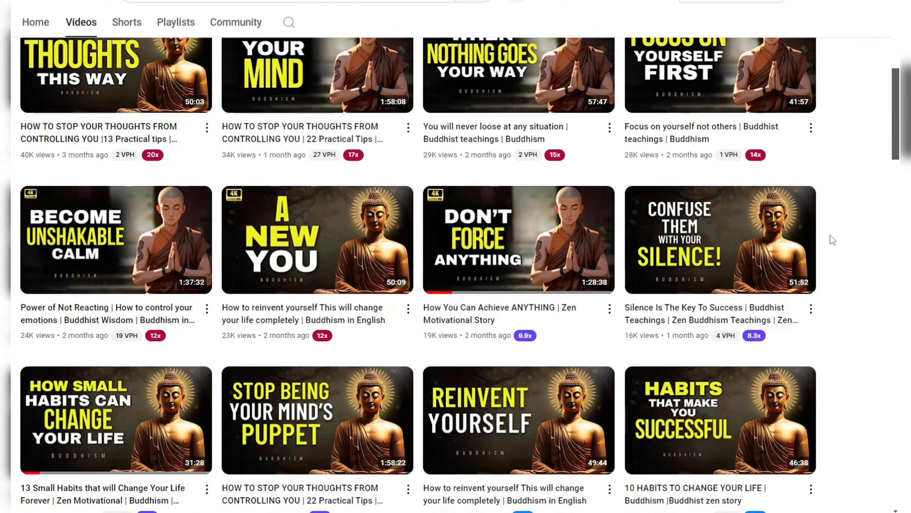
{"action": "scroll", "coordinate": [830, 235], "scroll_direction": "down", "scroll_amount": 7}
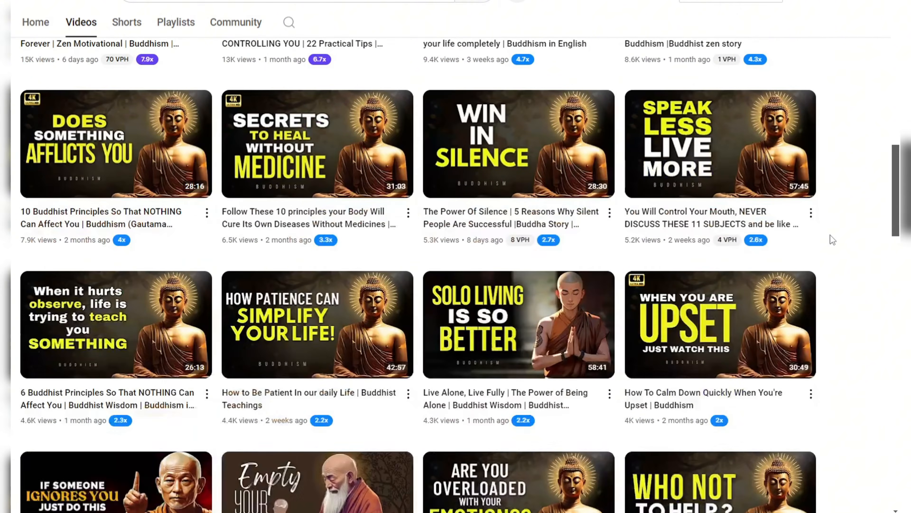
{"action": "scroll", "coordinate": [830, 236], "scroll_direction": "down", "scroll_amount": 5}
{"action": "scroll", "coordinate": [830, 237], "scroll_direction": "down", "scroll_amount": 9}
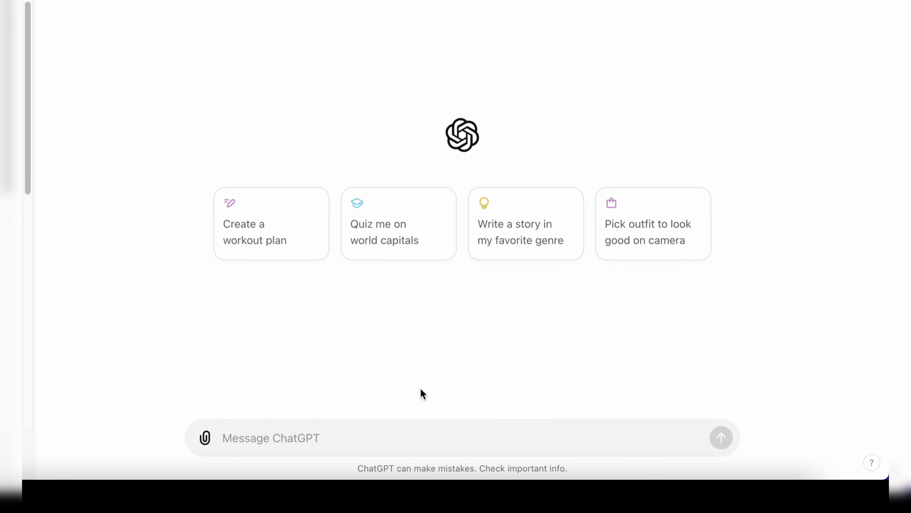
- Write a ChatGPT message about building a YouTube channel with niche Buddhism, Zen Stories, asking for 10 similar channel names
{"action": "type", "text": "I am building a youtube channel with niche"}
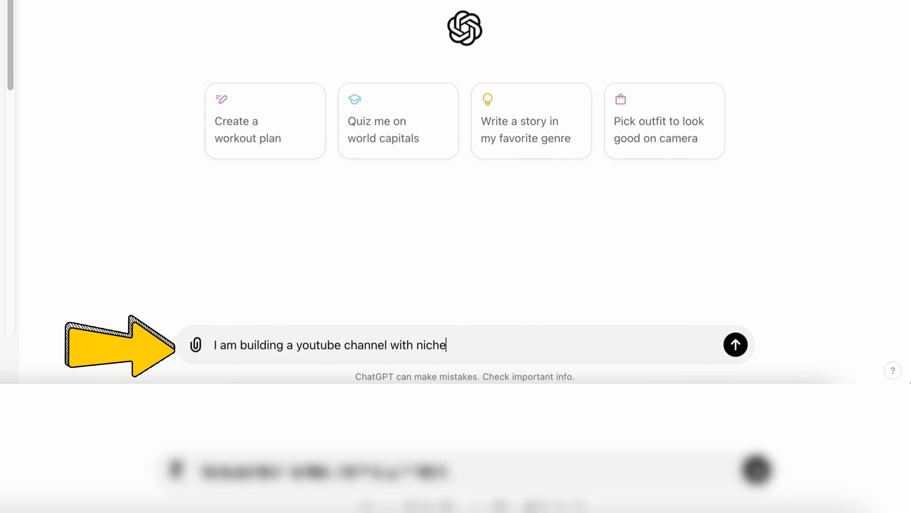
{"action": "type", "text": " Buddhism, Zen Stories, Please give me 10 "}
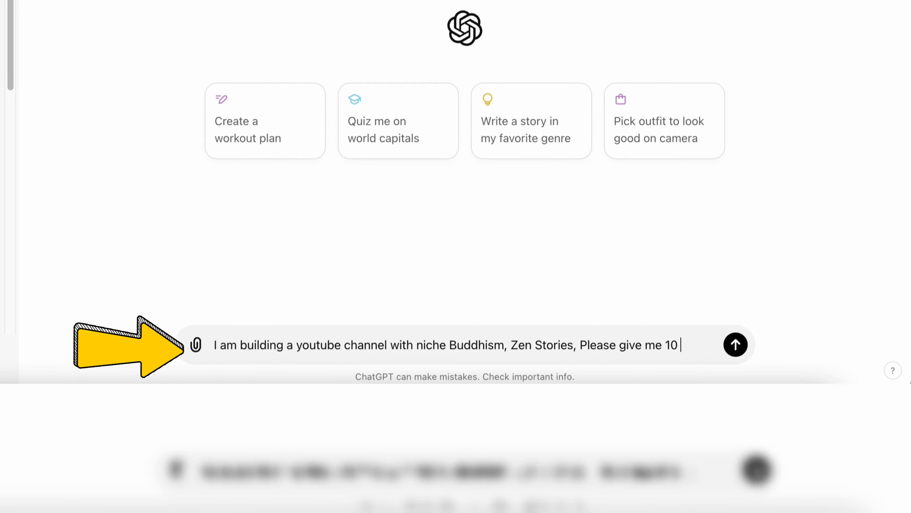
{"action": "type", "text": "similar channel names like :"}
{"action": "key", "text": "BackSpace"}
{"action": "key", "text": "BackSpace"}
{"action": "key", "text": "BackSpace"}
{"action": "key", "text": "BackSpace"}
{"action": "key", "text": "BackSpace"}
{"action": "key", "text": "BackSpace"}
{"action": "type", "text": ", for exam"}
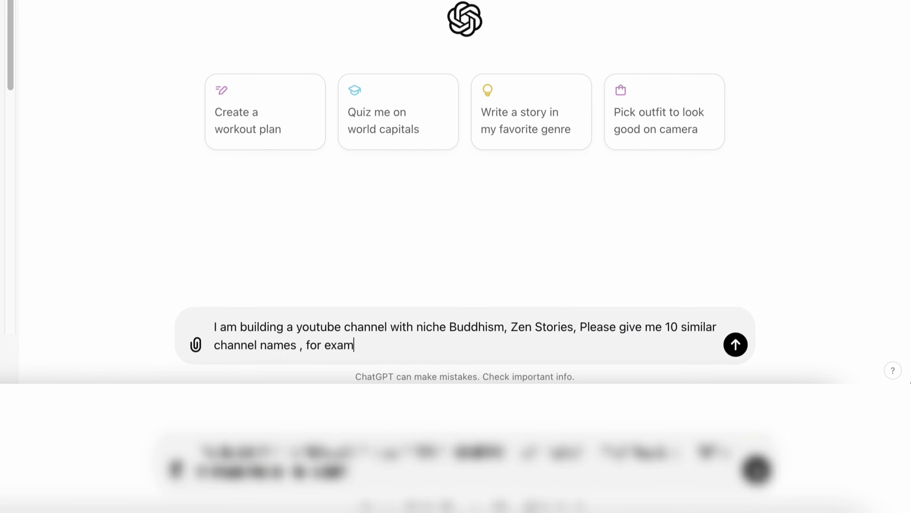
{"action": "key", "text": "BackSpace"}
{"action": "key", "text": "BackSpace"}
{"action": "key", "text": "BackSpace"}
{"action": "key", "text": "BackSpace"}
{"action": "key", "text": "BackSpace"}
{"action": "key", "text": "BackSpace"}
{"action": "key", "text": "BackSpace"}
{"action": "key", "text": "BackSpace"}
{"action": "key", "text": "BackSpace"}
{"action": "key", "text": "BackSpace"}
{"action": "key", "text": "BackSpace"}
{"action": "key", "text": "BackSpace"}
{"action": "key", "text": "BackSpace"}
{"action": "key", "text": "BackSpace"}
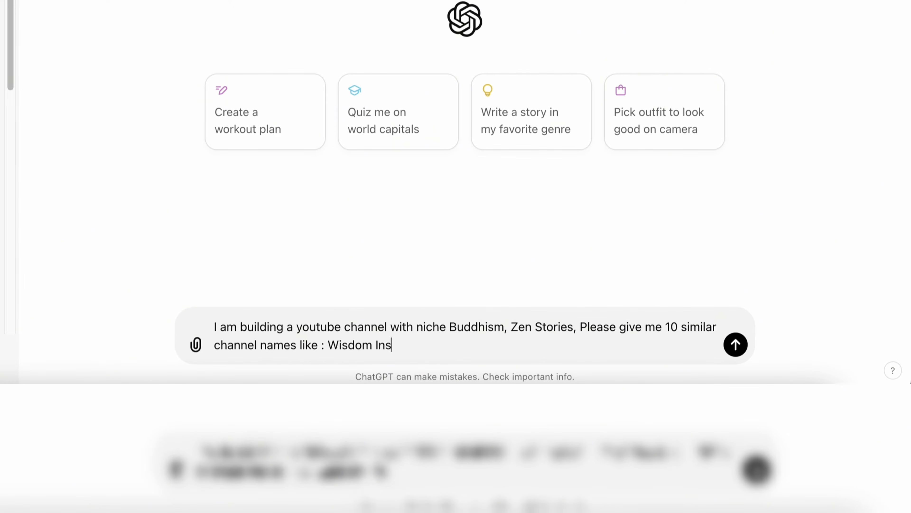
- Complete the request with the example names Wisdom Insights, Words of Wisdom and Wisdom Directions, and send it
{"action": "type", "text": "ights, Words of Wisdom, Wisdom Directions"}
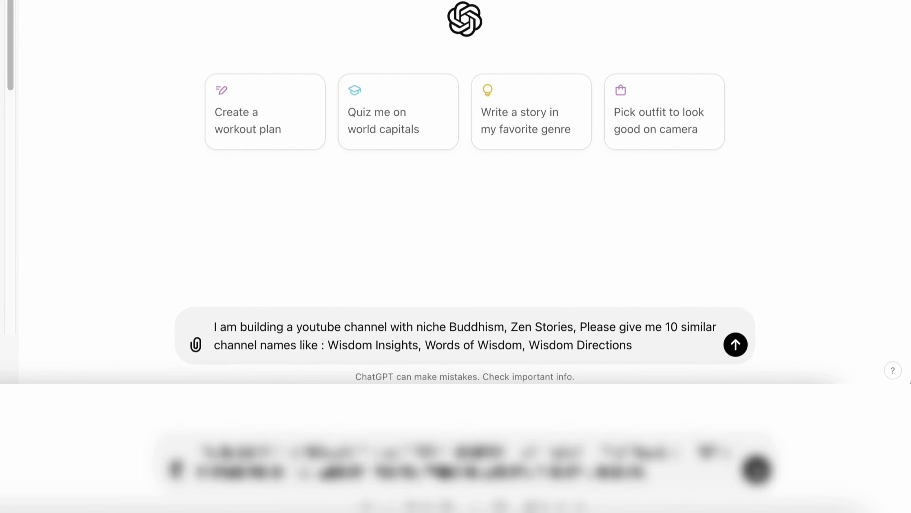
{"action": "type", "text": "..."}
{"action": "key", "text": "Return"}
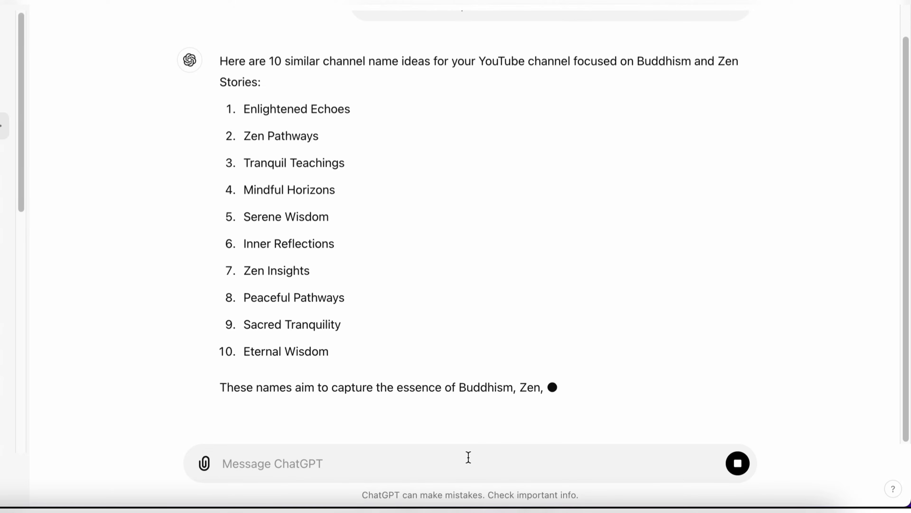
- Copy the suggested channel name Tranquil Teachings from the reply
{"action": "left_click_drag", "start_coordinate": [247, 161], "coordinate": [391, 171]}
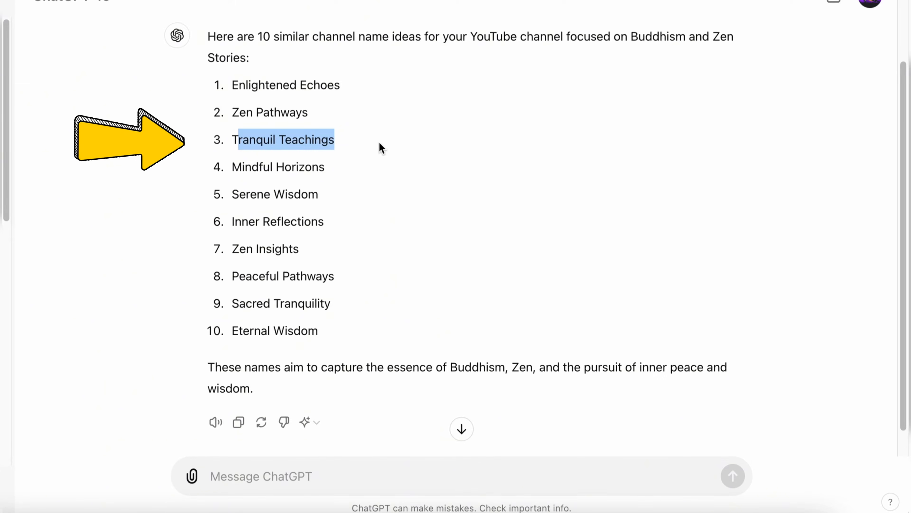
{"action": "left_click", "coordinate": [271, 142]}
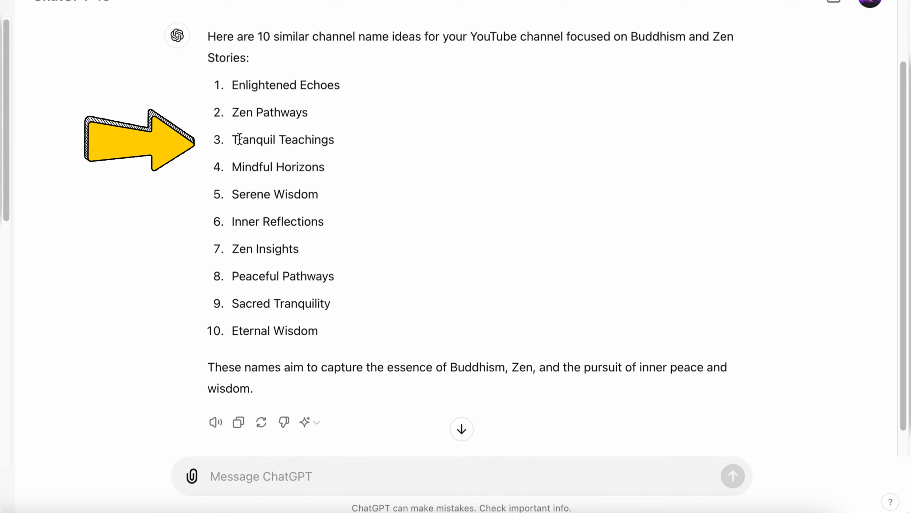
{"action": "left_click_drag", "start_coordinate": [234, 139], "coordinate": [402, 150]}
{"action": "right_click", "coordinate": [298, 144]}
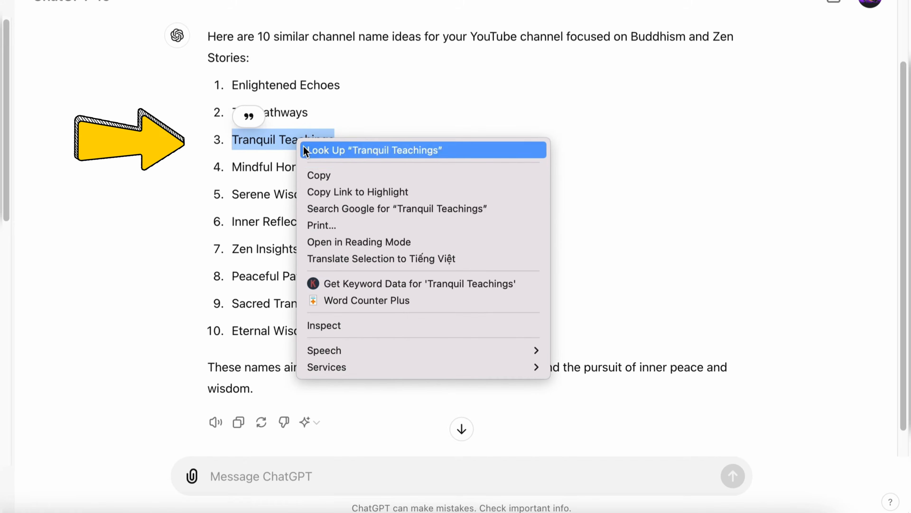
{"action": "left_click", "coordinate": [331, 174]}
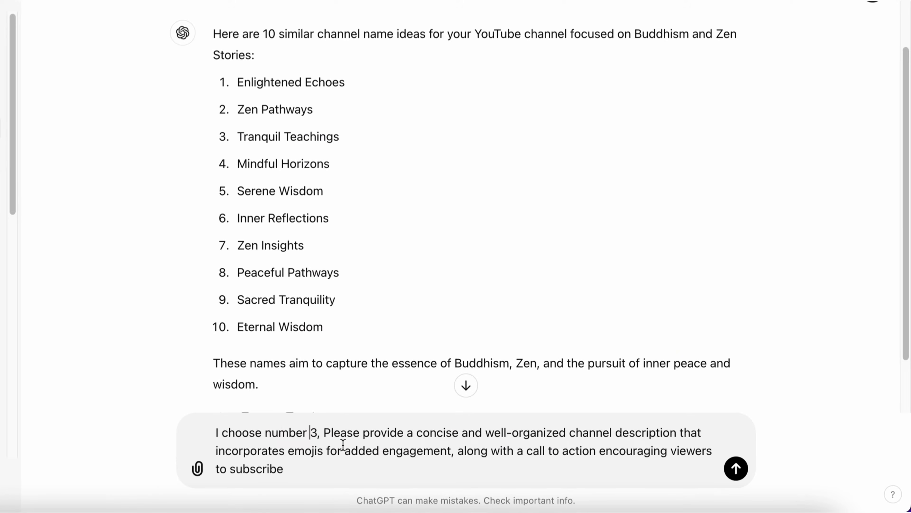
- Send the request choosing number 3 and asking for a concise, well-organized channel description with emojis and a call to action to subscribe
{"action": "left_click", "coordinate": [368, 471]}
{"action": "left_click", "coordinate": [728, 475]}
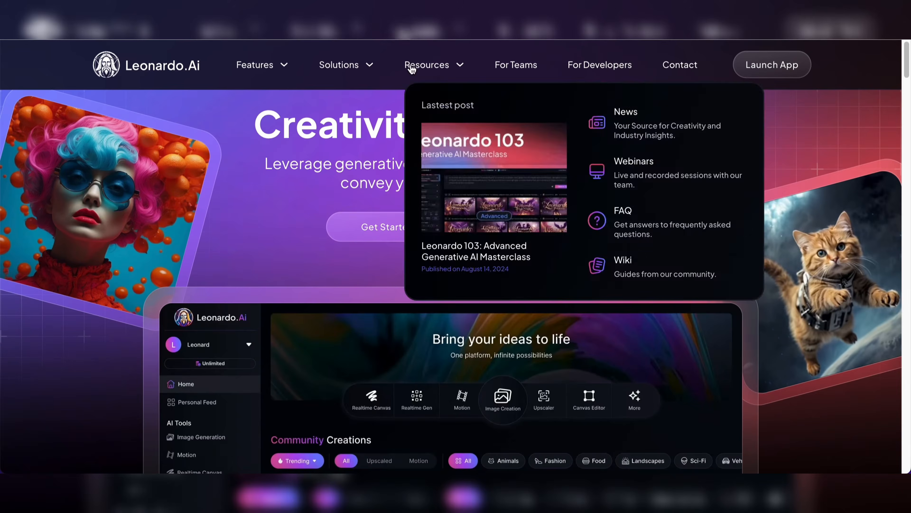
- Switch to the Leonardo.Ai website and examine its homepage and the Free plan's daily fast token allowance
{"action": "mouse_move", "coordinate": [240, 68]}
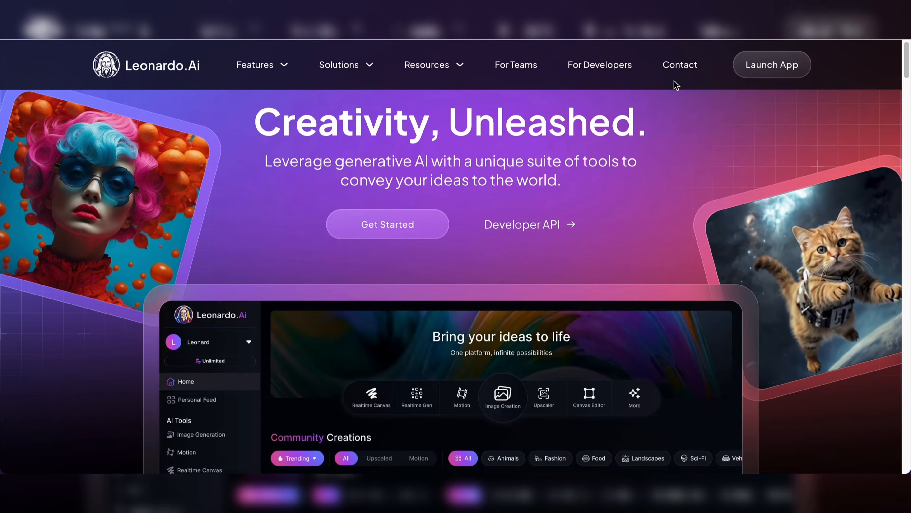
{"action": "scroll", "coordinate": [673, 84], "scroll_direction": "down", "scroll_amount": 10}
{"action": "scroll", "coordinate": [674, 88], "scroll_direction": "down", "scroll_amount": 15}
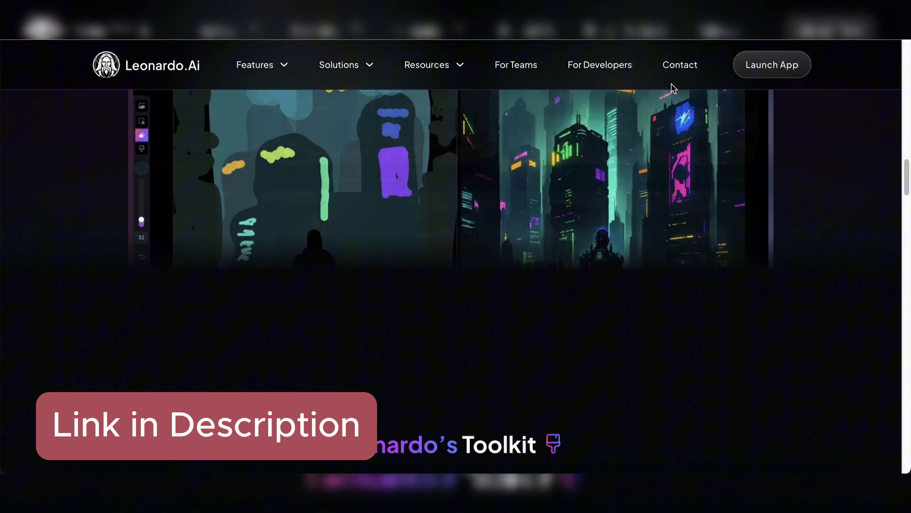
{"action": "scroll", "coordinate": [673, 89], "scroll_direction": "down", "scroll_amount": 15}
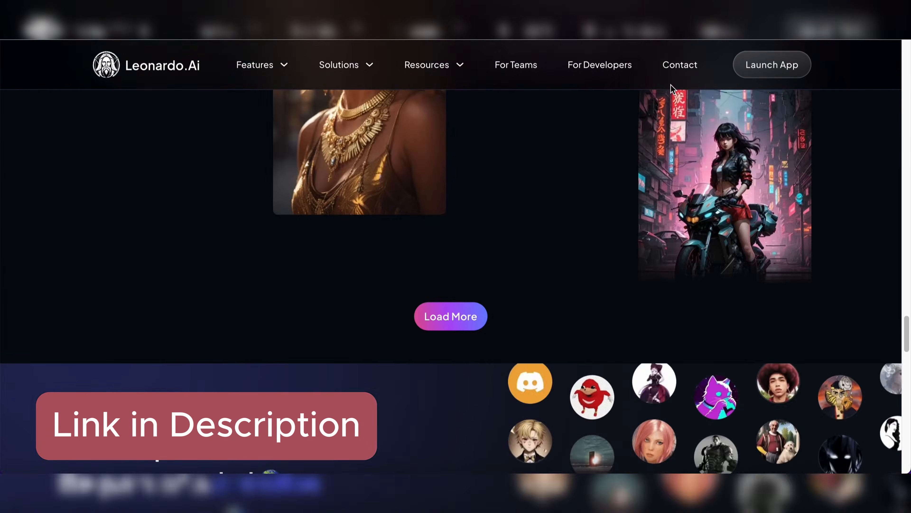
{"action": "scroll", "coordinate": [674, 89], "scroll_direction": "down", "scroll_amount": 10}
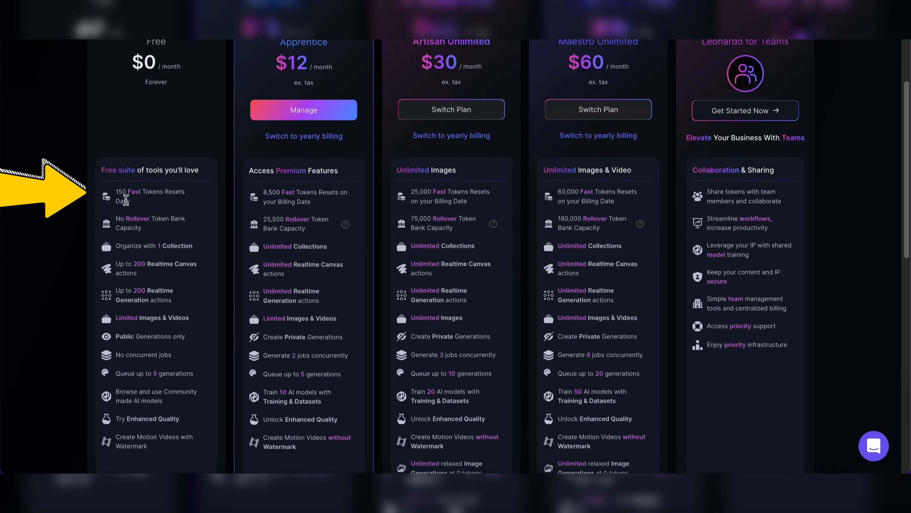
{"action": "left_click_drag", "start_coordinate": [116, 194], "coordinate": [145, 203]}
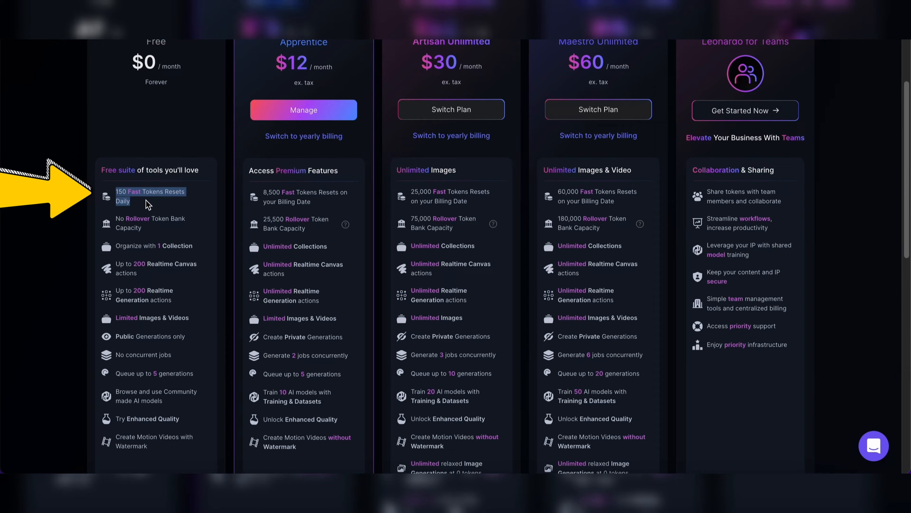
{"action": "left_click", "coordinate": [148, 203]}
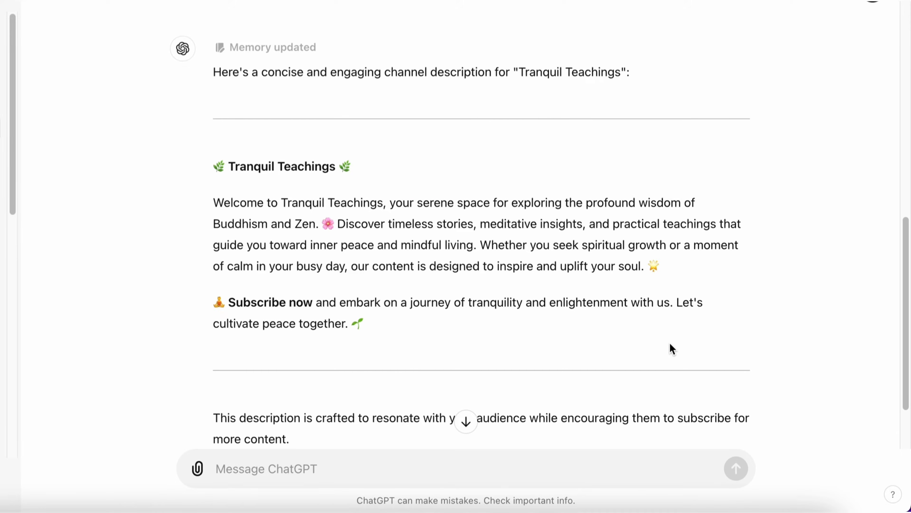
- Ask ChatGPT for 10 symbols that represent Buddhism, meditation and zen, and copy Lotus Flower from the reply
{"action": "type", "text": "please suggest to me 10 symbols that represent Buddhism, meditation, zen..."}
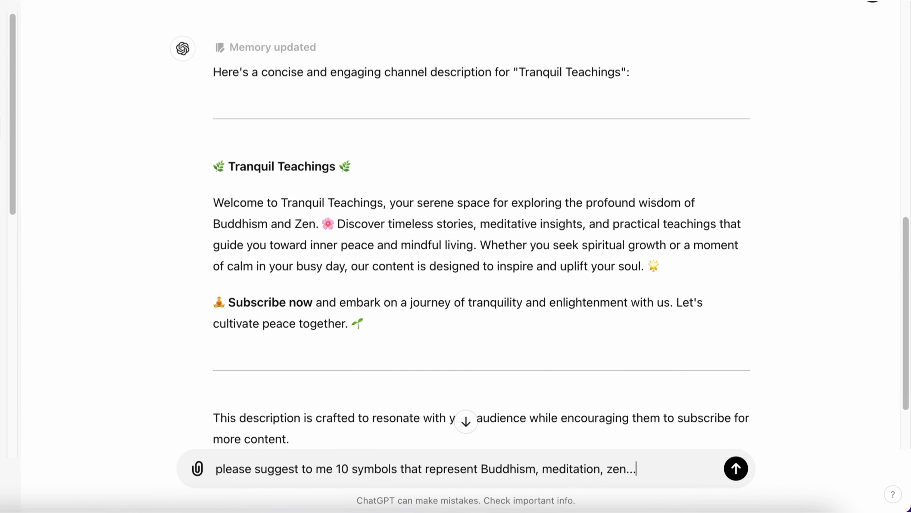
{"action": "key", "text": "Return"}
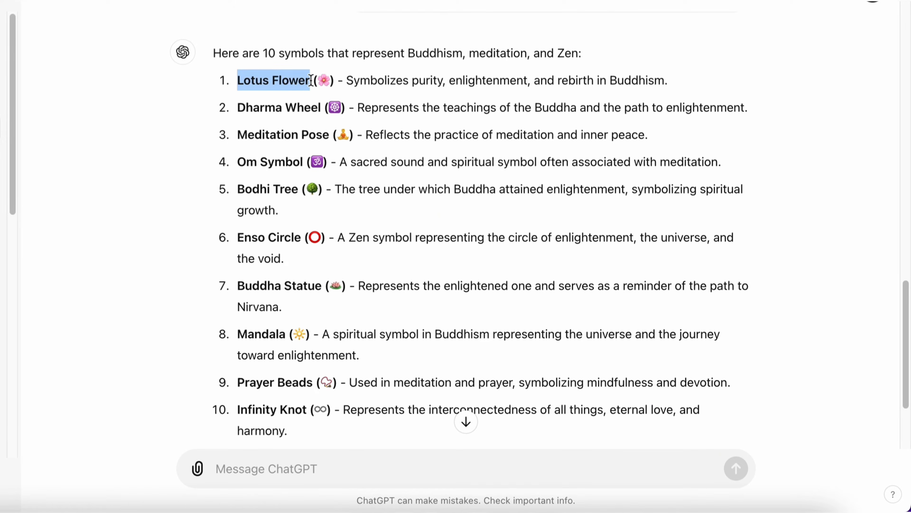
{"action": "right_click", "coordinate": [297, 80]}
{"action": "left_click", "coordinate": [323, 113]}
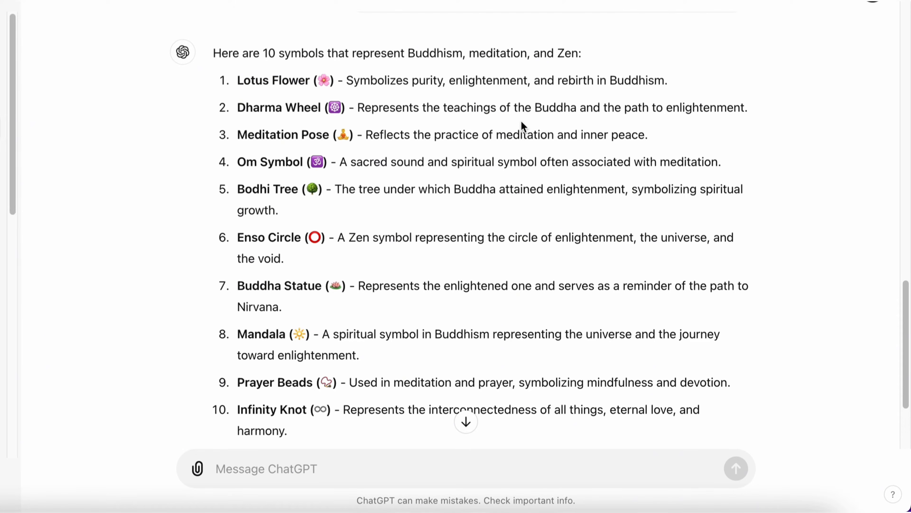
- Ask for a Leonardo AI prompt to create a logo for the YouTube channel "Tranquil Teachings" with a lotus symbol
{"action": "type", "text": "write a prompt for Leonardo AI to create a logo for this youtube channel"}
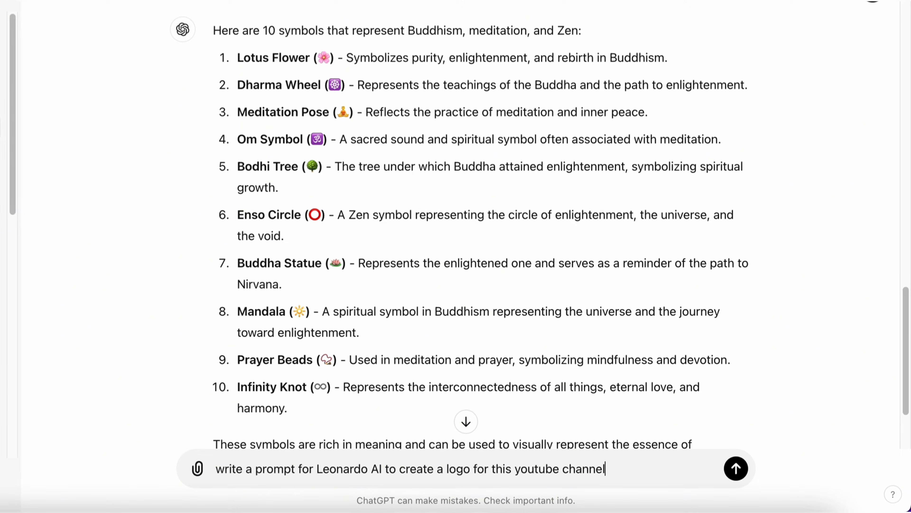
{"action": "type", "text": "eachings\""}
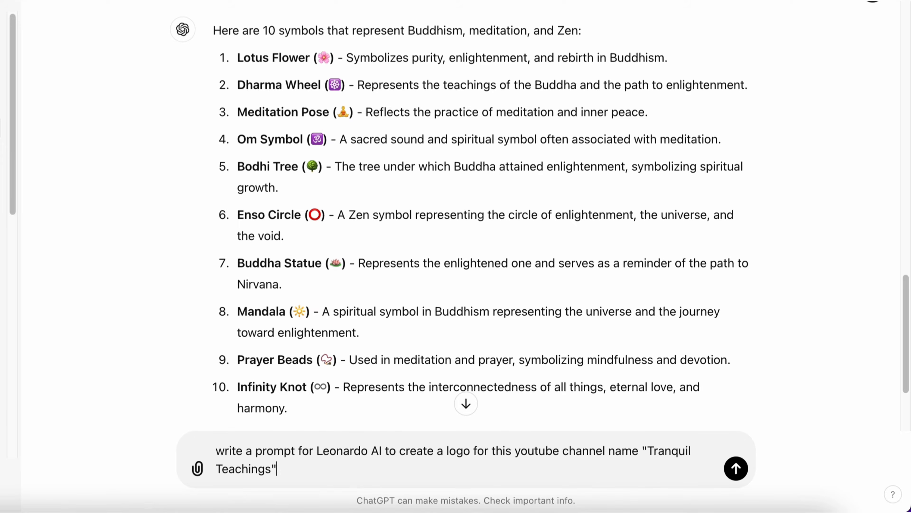
{"action": "type", "text": " with a lotus symbol"}
{"action": "key", "text": "Return"}
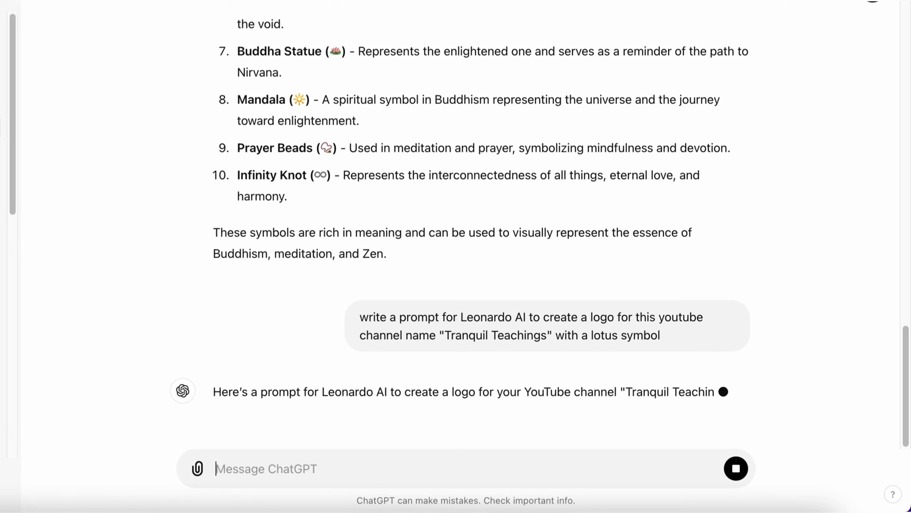
- Copy the full text of the generated logo prompt, from "Create a logo" to "vibe of the logo"
{"action": "scroll", "coordinate": [728, 211], "scroll_direction": "up", "scroll_amount": 2}
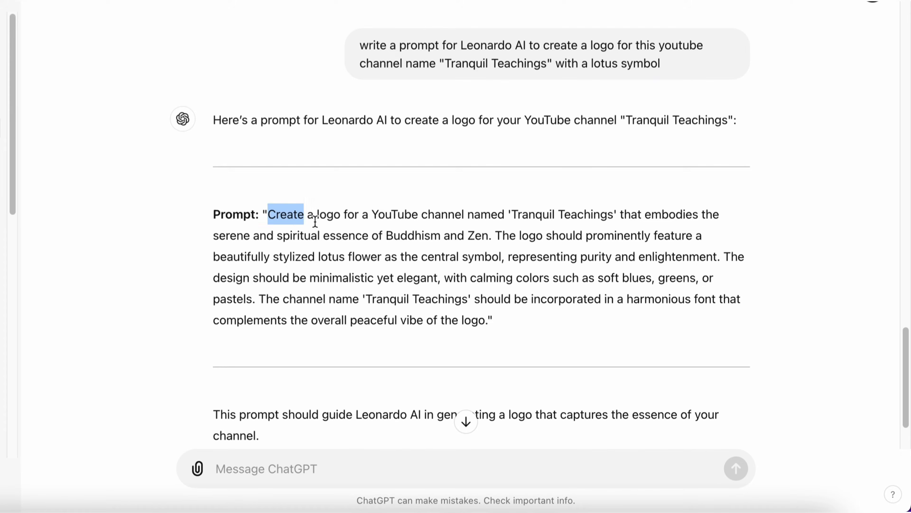
{"action": "left_click_drag", "start_coordinate": [315, 221], "coordinate": [485, 315]}
{"action": "right_click", "coordinate": [438, 270]}
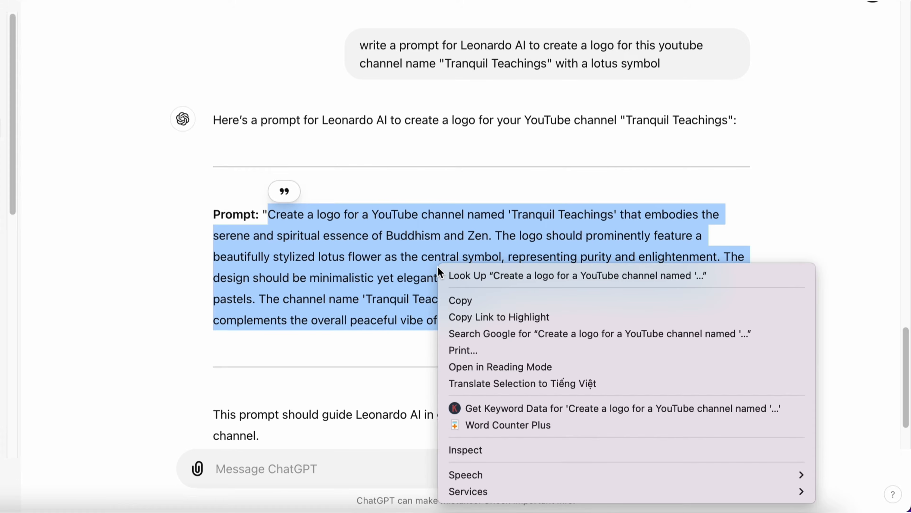
{"action": "left_click", "coordinate": [447, 299]}
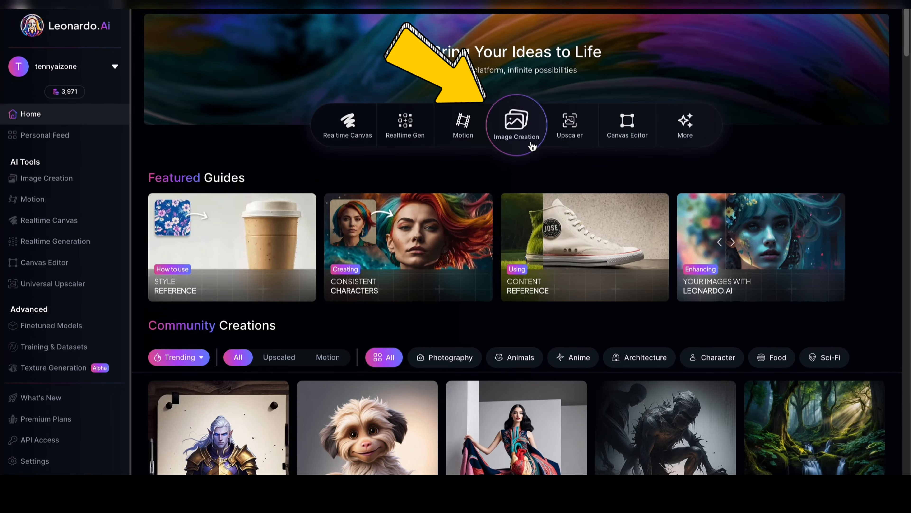
- Start Image Creation with the Graphic Design preset and the Graphic Design 2D preset style
{"action": "left_click", "coordinate": [532, 146]}
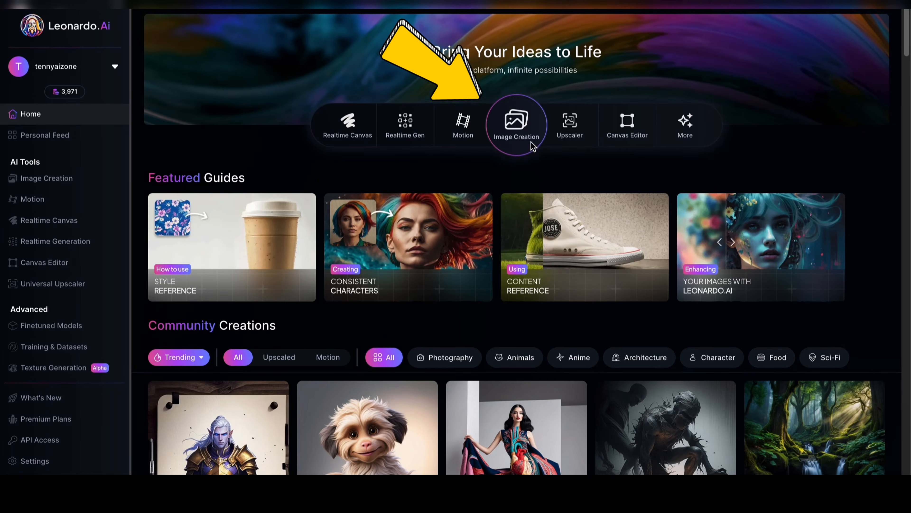
{"action": "left_click", "coordinate": [104, 67]}
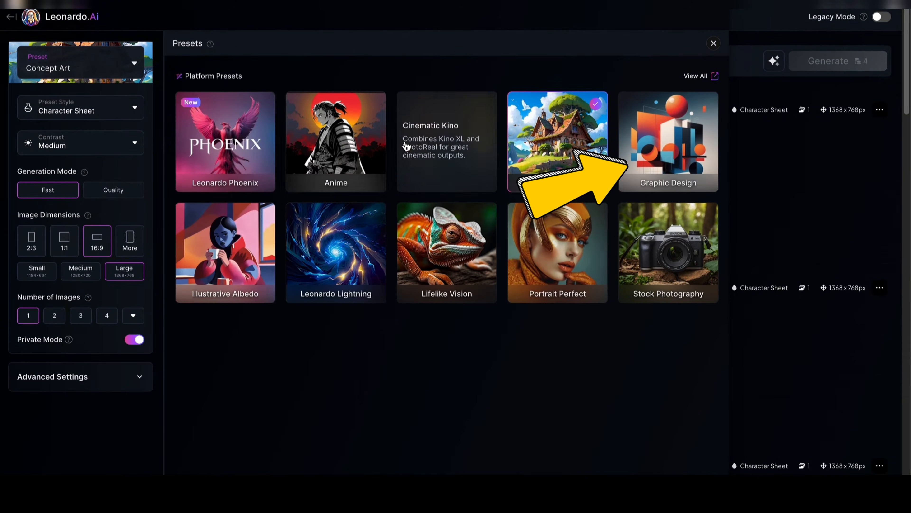
{"action": "left_click", "coordinate": [668, 144]}
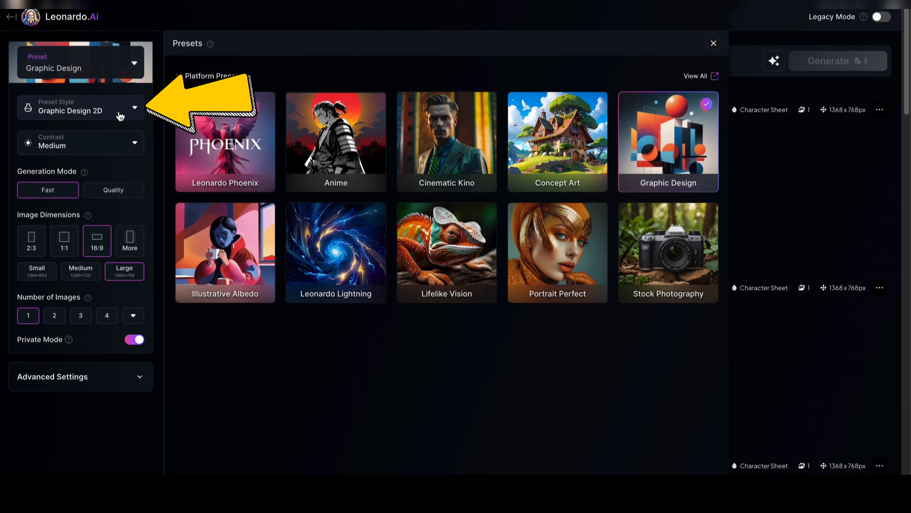
{"action": "left_click", "coordinate": [121, 114]}
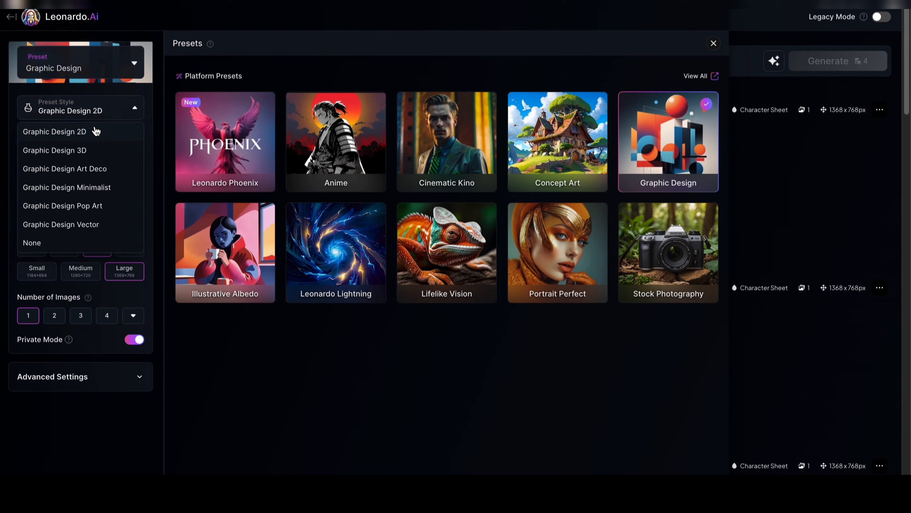
{"action": "left_click", "coordinate": [93, 133]}
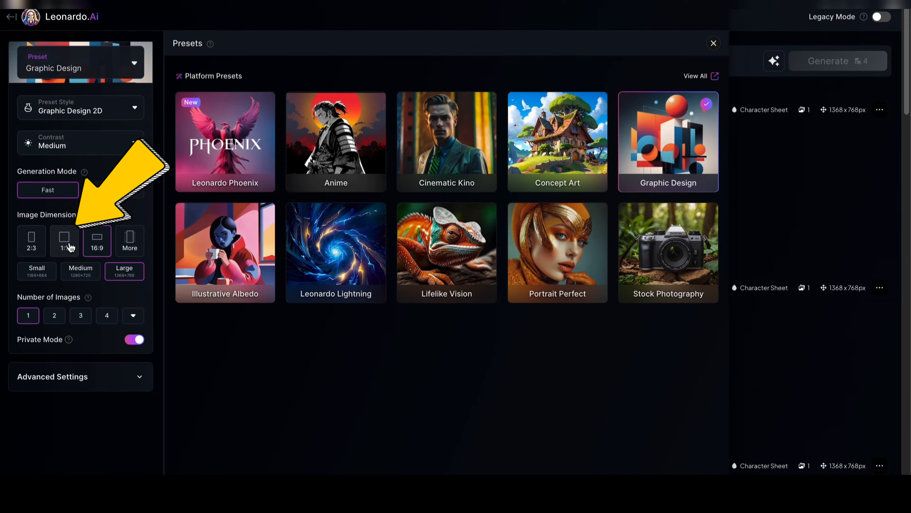
- Set the image dimensions to 1:1 in the Small size, close the presets, and set the number of images to 2
{"action": "left_click", "coordinate": [70, 246]}
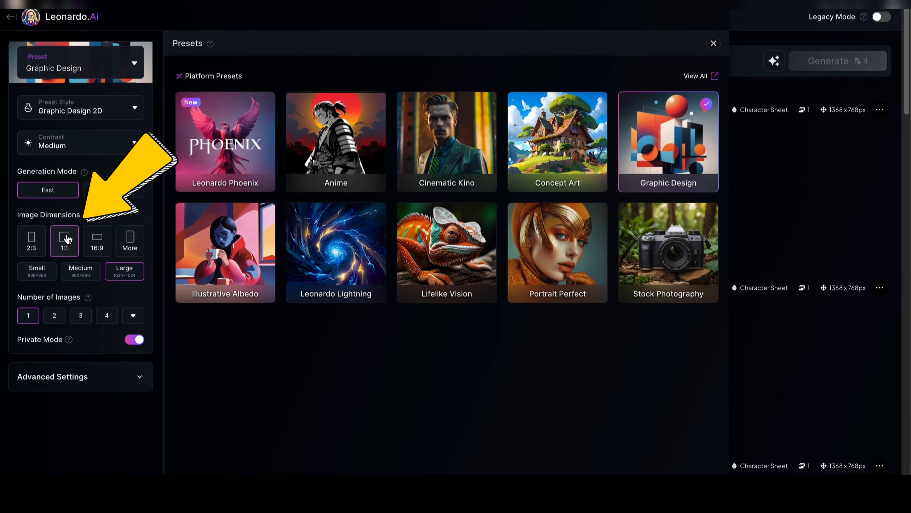
{"action": "left_click", "coordinate": [52, 274]}
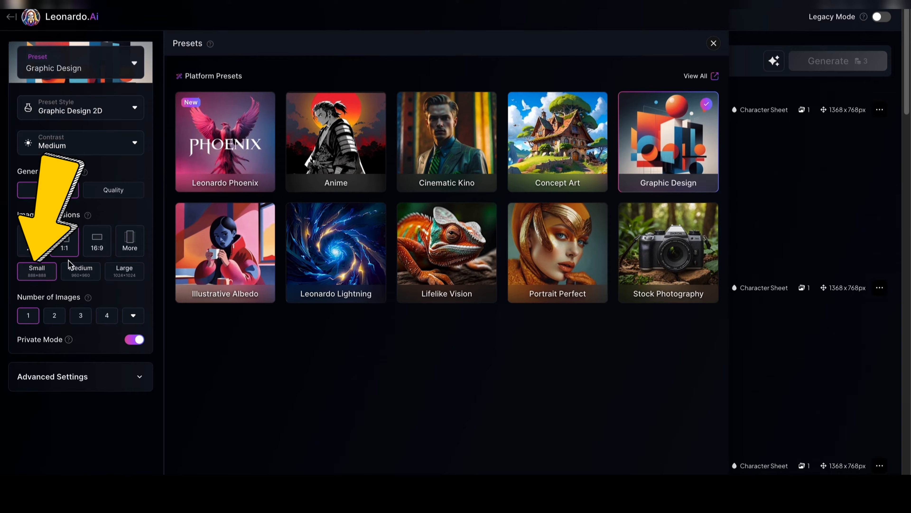
{"action": "right_click", "coordinate": [85, 236]}
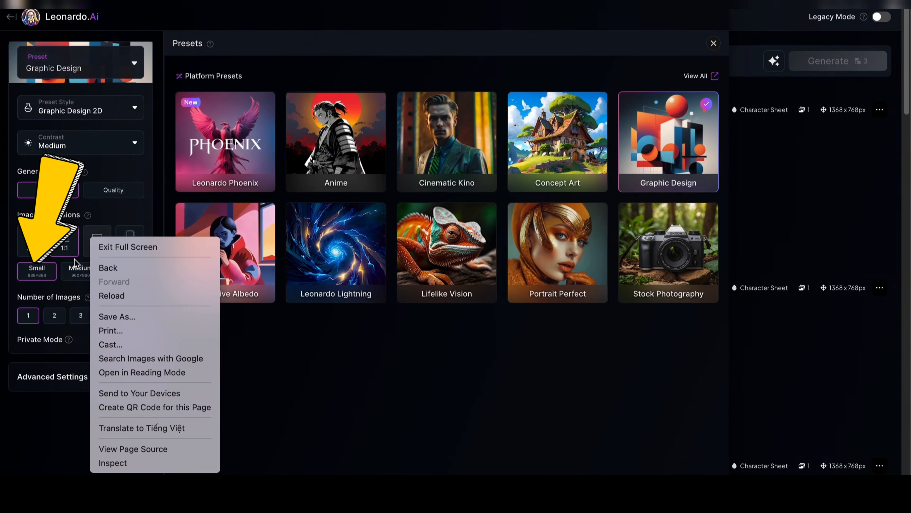
{"action": "left_click", "coordinate": [3, 431]}
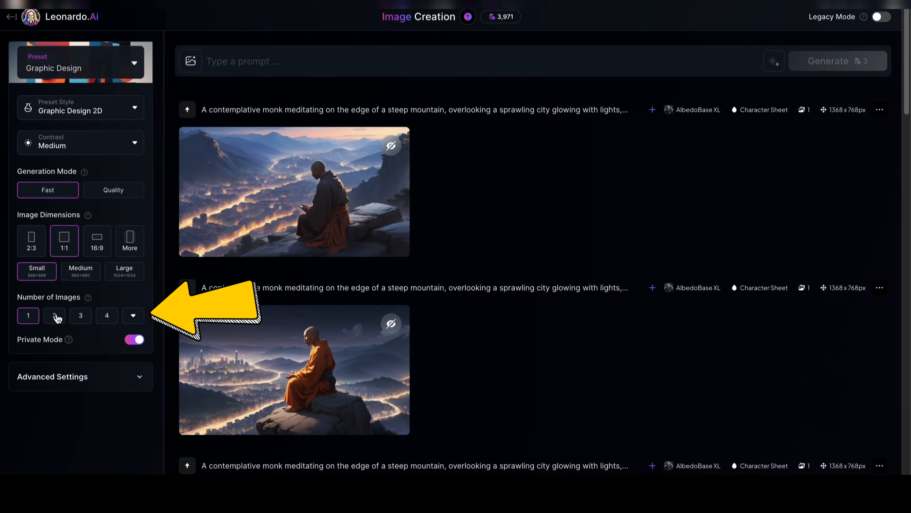
{"action": "left_click", "coordinate": [54, 316]}
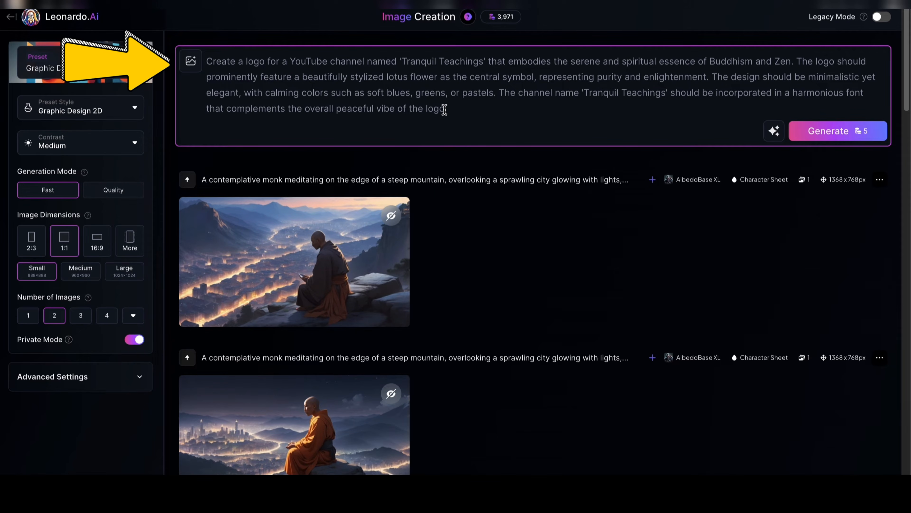
- Generate logos from the "Tranquil Teachings" lotus prompt and download the image with the channel lettering below the lotus
{"action": "left_click", "coordinate": [825, 131]}
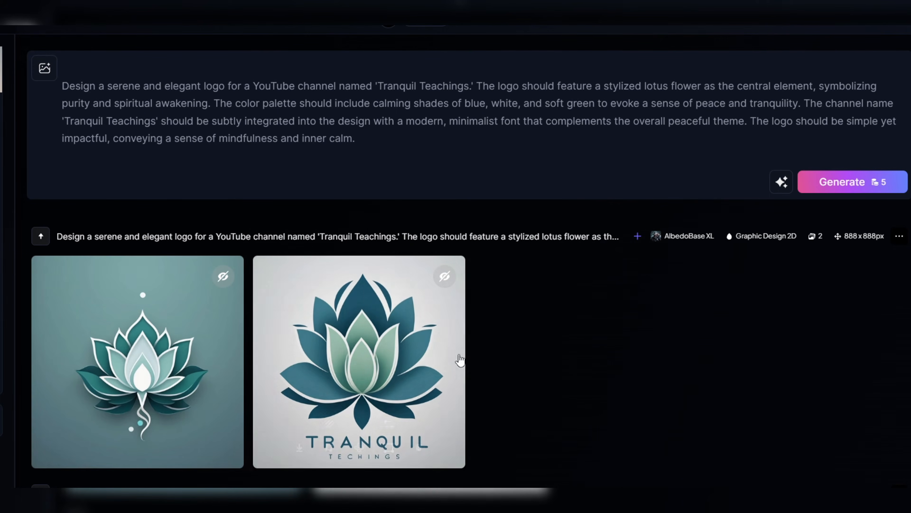
{"action": "mouse_move", "coordinate": [303, 451]}
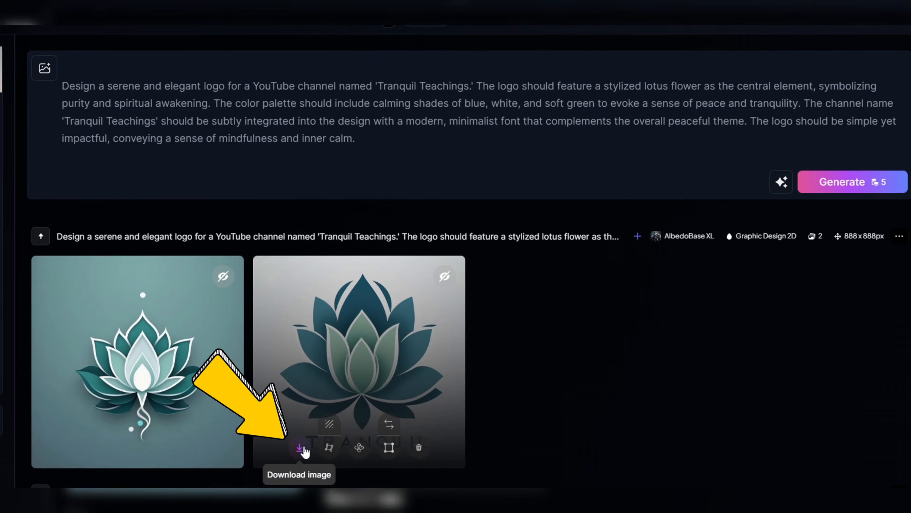
{"action": "left_click", "coordinate": [300, 448]}
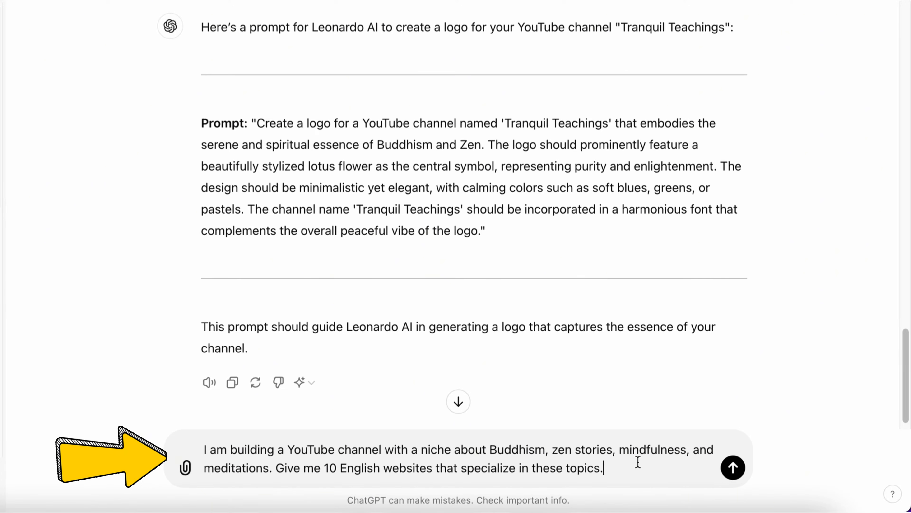
- Switch to ChatGPT, ask for 10 English websites on Buddhism, zen stories, mindfulness and meditations, and open lionsroar.com
{"action": "key", "text": "Return"}
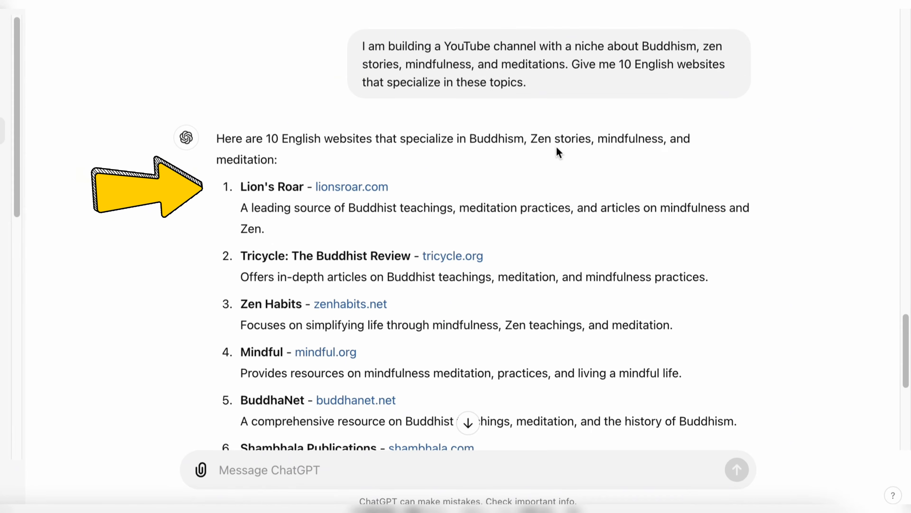
{"action": "left_click", "coordinate": [376, 195]}
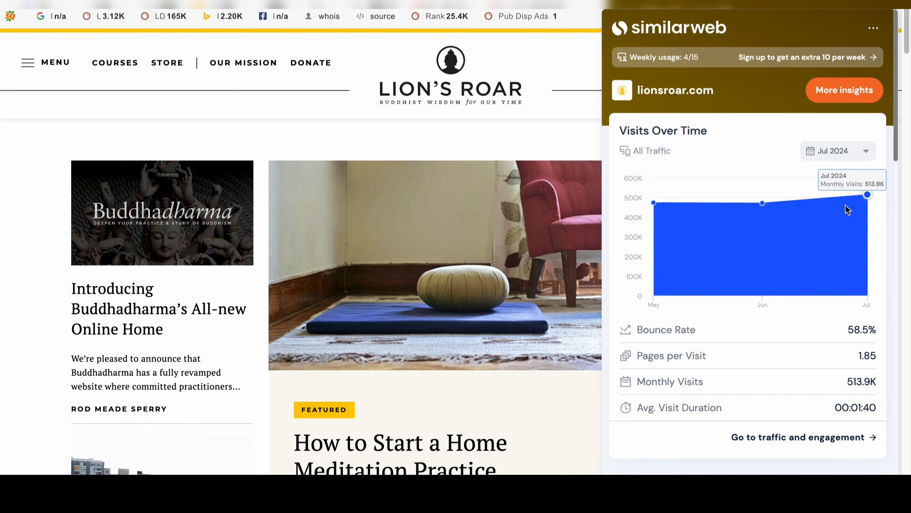
- Examine the Similarweb data for lionsroar.com, including visits over time, top keywords and top countries
{"action": "scroll", "coordinate": [847, 210], "scroll_direction": "down", "scroll_amount": 8}
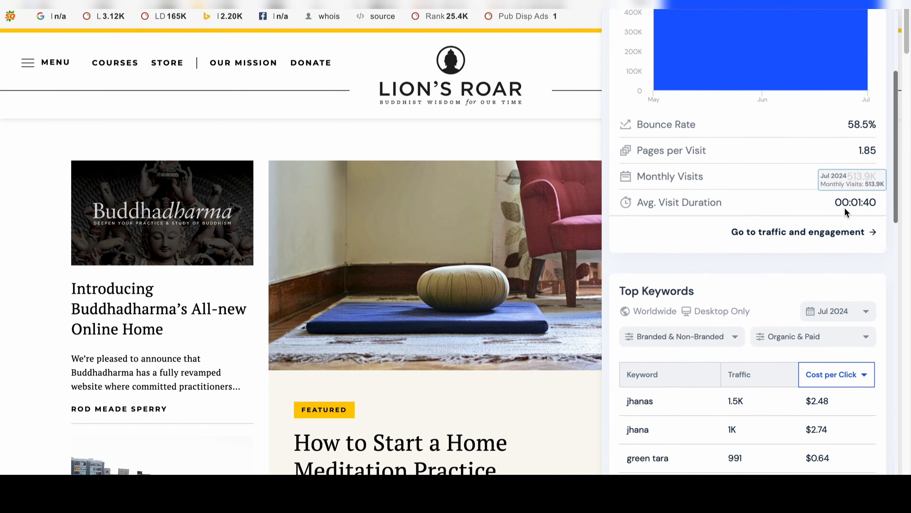
{"action": "scroll", "coordinate": [845, 209], "scroll_direction": "down", "scroll_amount": 15}
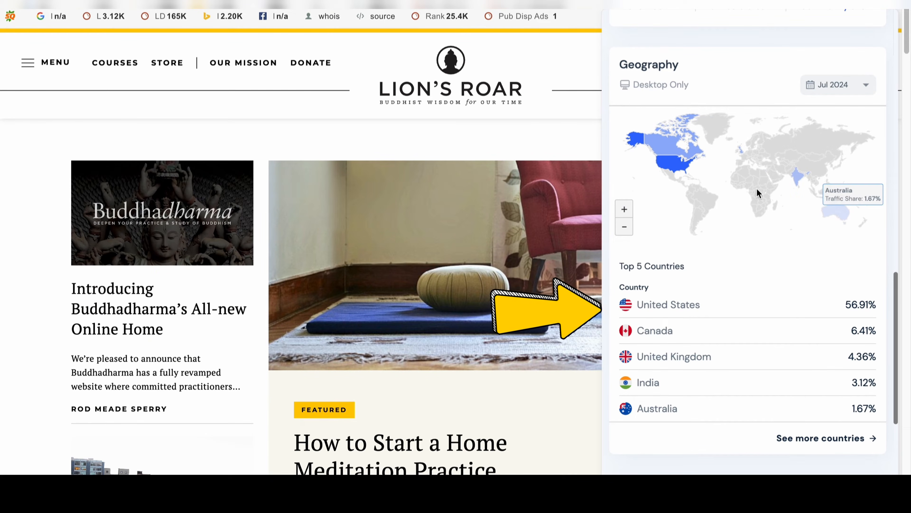
{"action": "mouse_move", "coordinate": [671, 167]}
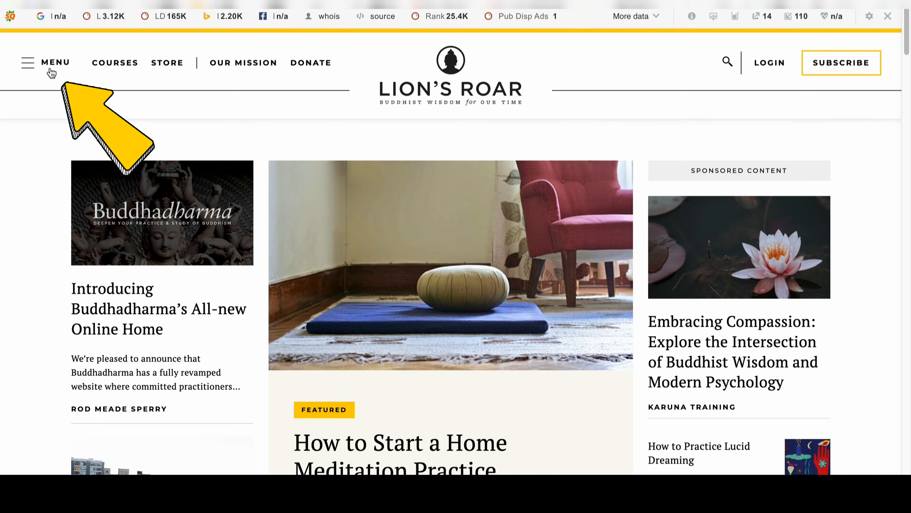
- Go to the Buddhist Wisdom topic on Lion's Roar and open the article "How can I accept the suffering of others?"
{"action": "left_click", "coordinate": [50, 67]}
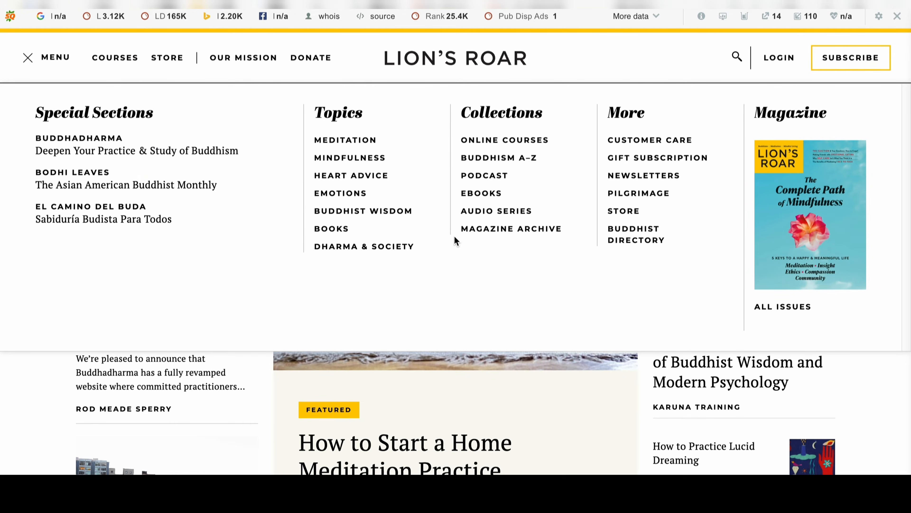
{"action": "left_click", "coordinate": [373, 214]}
{"action": "scroll", "coordinate": [374, 218], "scroll_direction": "down", "scroll_amount": 7}
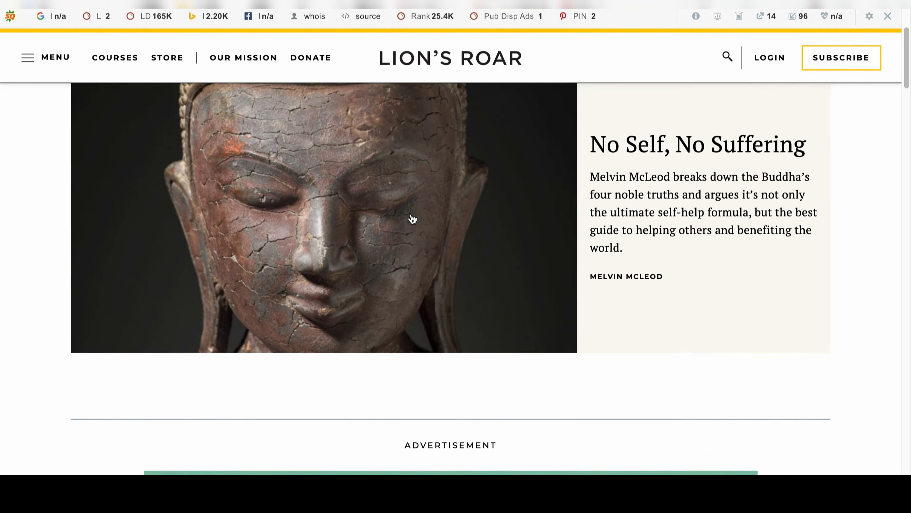
{"action": "scroll", "coordinate": [415, 218], "scroll_direction": "down", "scroll_amount": 10}
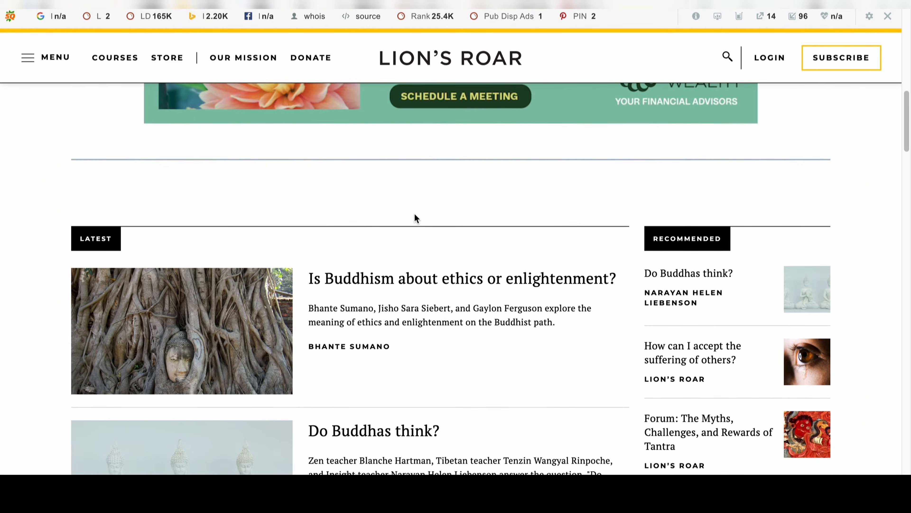
{"action": "scroll", "coordinate": [415, 218], "scroll_direction": "down", "scroll_amount": 9}
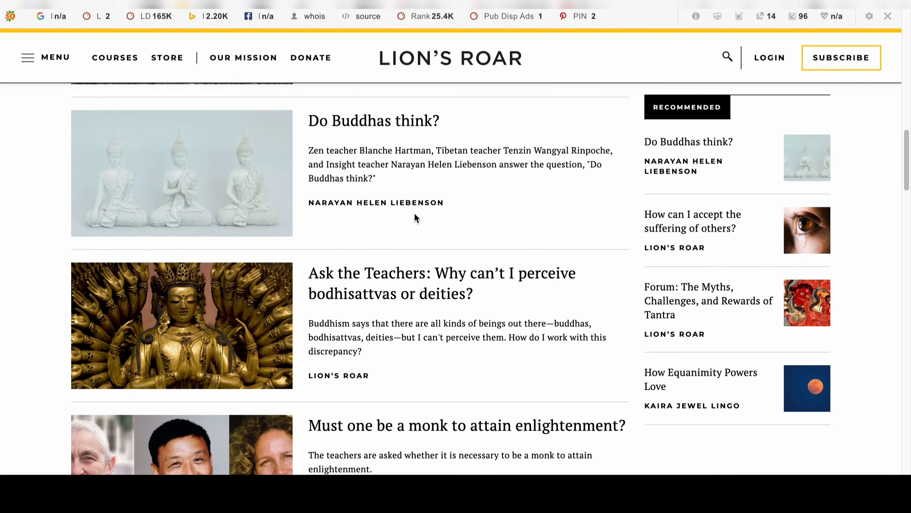
{"action": "scroll", "coordinate": [415, 218], "scroll_direction": "down", "scroll_amount": 4}
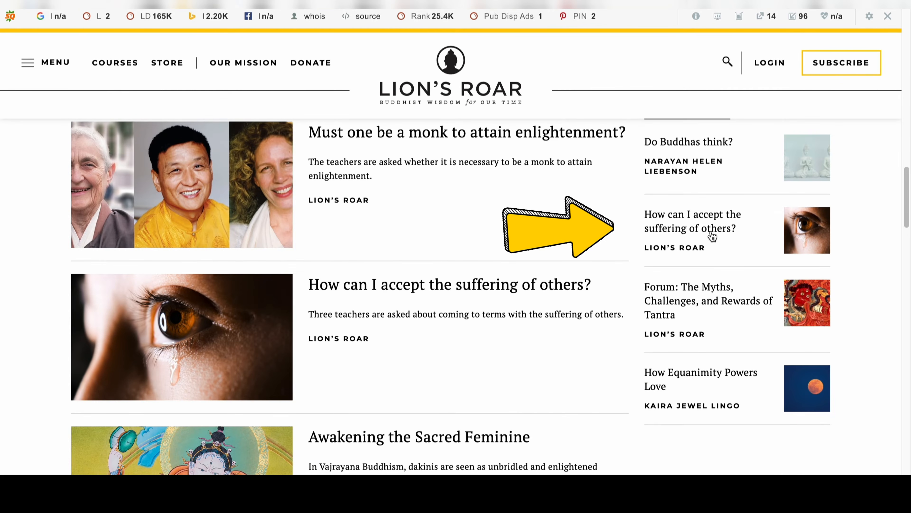
{"action": "left_click", "coordinate": [653, 234]}
- Select the article text, then switch to the Google Docs document "How can I accept the suffering of others?" and copy its entire content
{"action": "left_click_drag", "start_coordinate": [77, 232], "coordinate": [347, 315]}
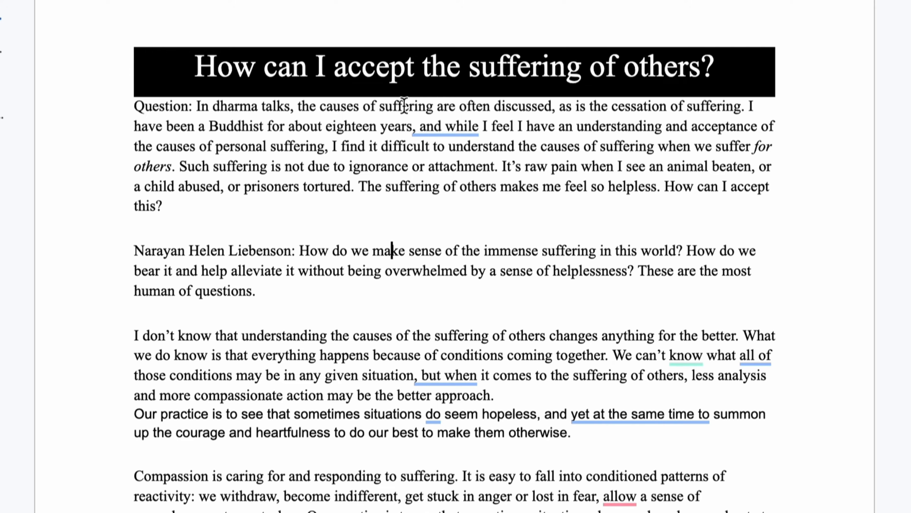
{"action": "key", "text": "ctrl+a"}
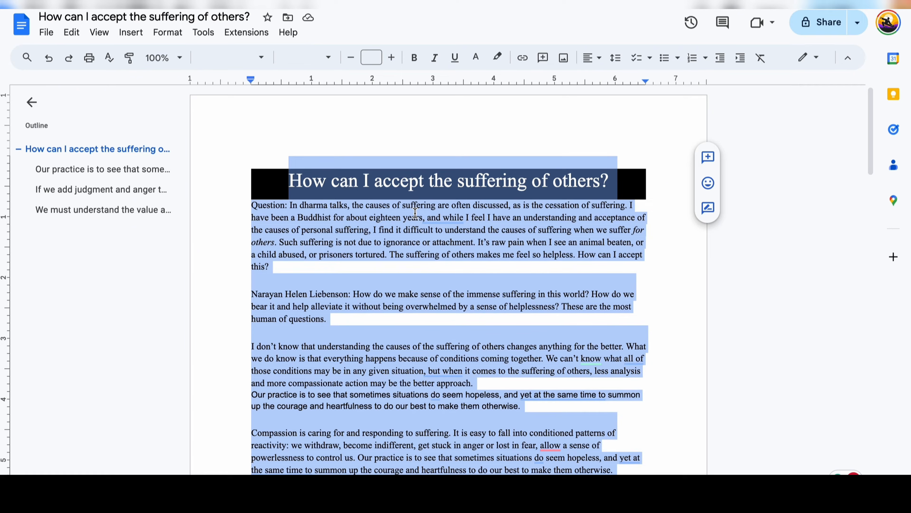
{"action": "right_click", "coordinate": [408, 222]}
{"action": "left_click", "coordinate": [446, 219]}
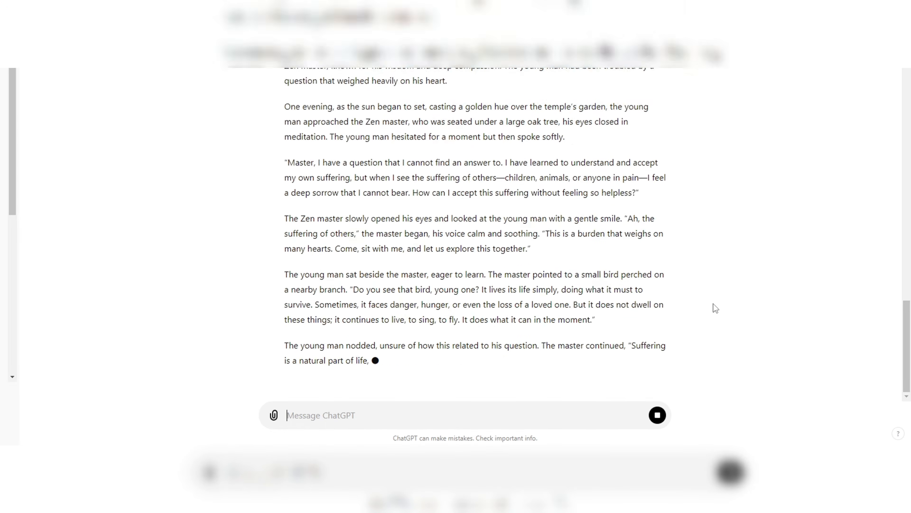
- Switch to ChatGPT and read through its Zen story "The Young Man's Question" from beginning to end
{"action": "scroll", "coordinate": [676, 258], "scroll_direction": "down", "scroll_amount": 6}
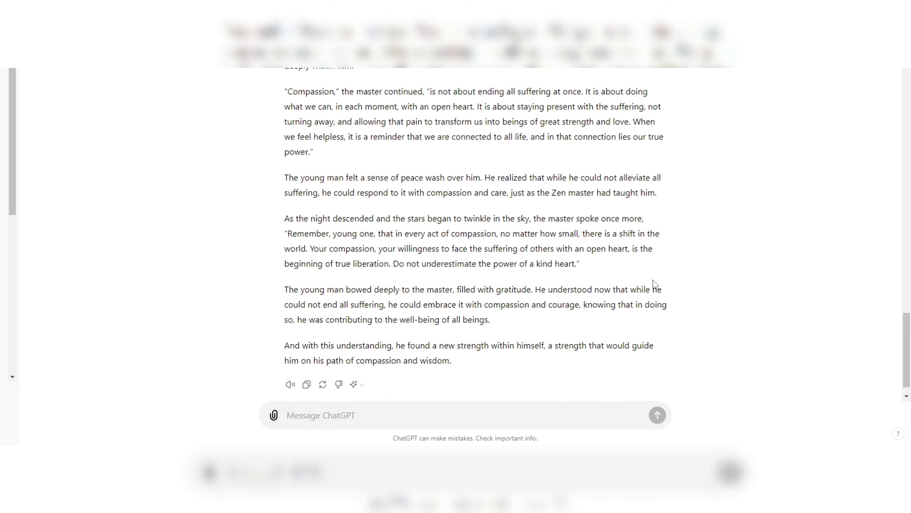
{"action": "scroll", "coordinate": [660, 287], "scroll_direction": "up", "scroll_amount": 10}
{"action": "scroll", "coordinate": [653, 282], "scroll_direction": "down", "scroll_amount": 2}
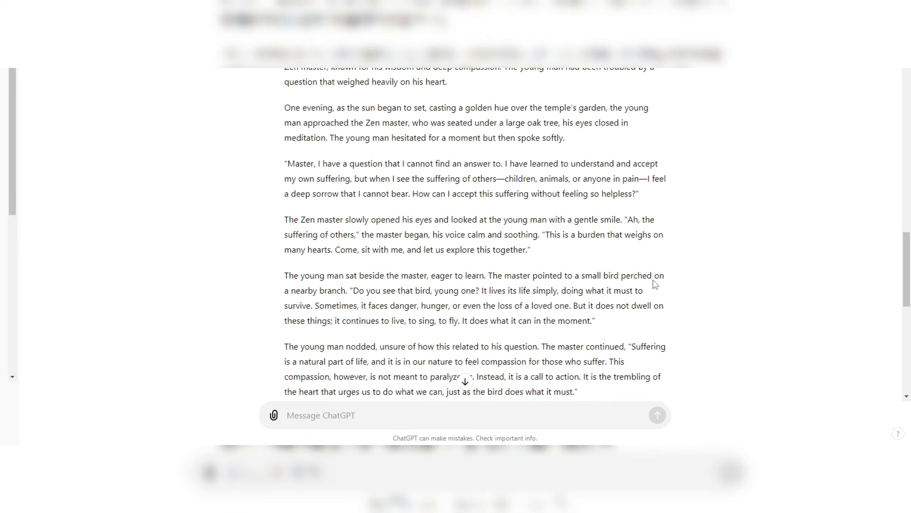
{"action": "scroll", "coordinate": [656, 284], "scroll_direction": "up", "scroll_amount": 2}
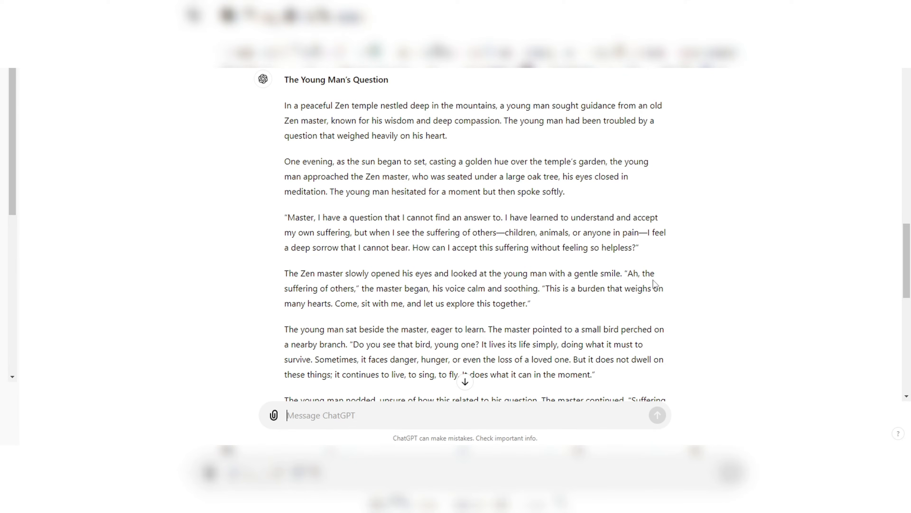
{"action": "scroll", "coordinate": [655, 285], "scroll_direction": "down", "scroll_amount": 2}
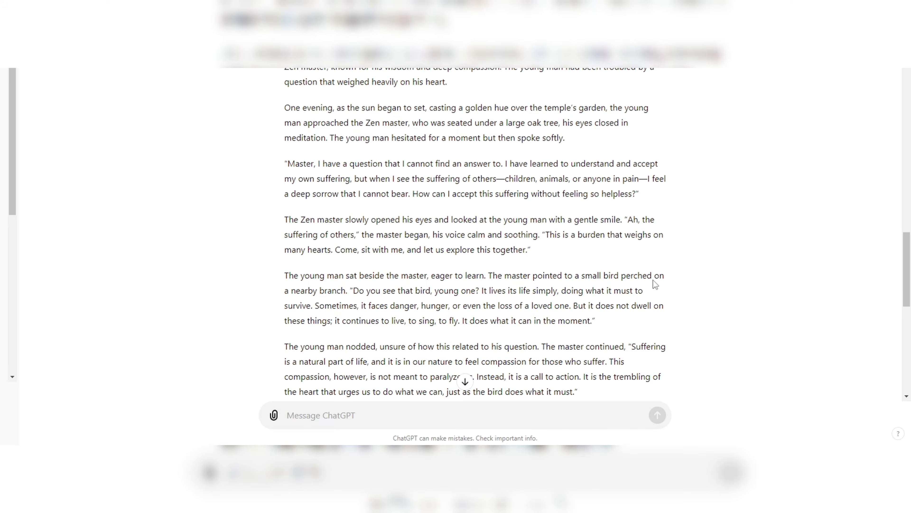
{"action": "scroll", "coordinate": [655, 284], "scroll_direction": "down", "scroll_amount": 2}
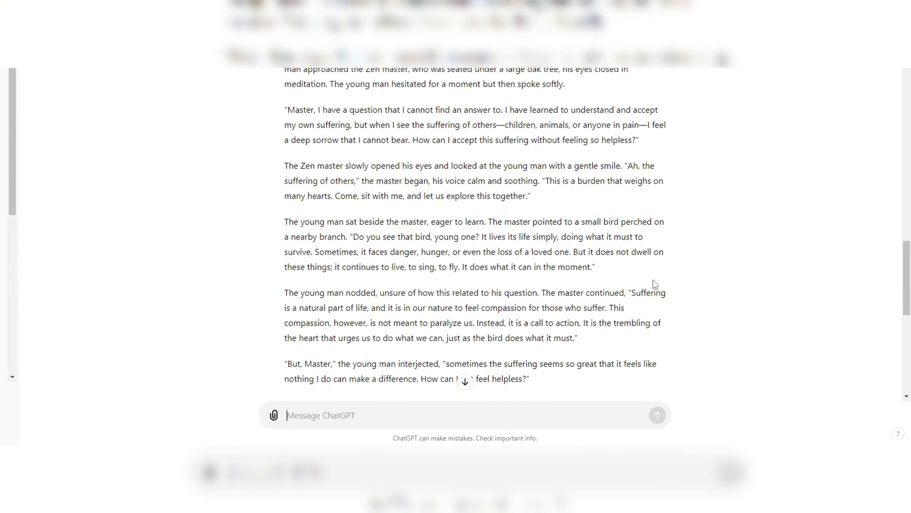
{"action": "scroll", "coordinate": [655, 285], "scroll_direction": "down", "scroll_amount": 4}
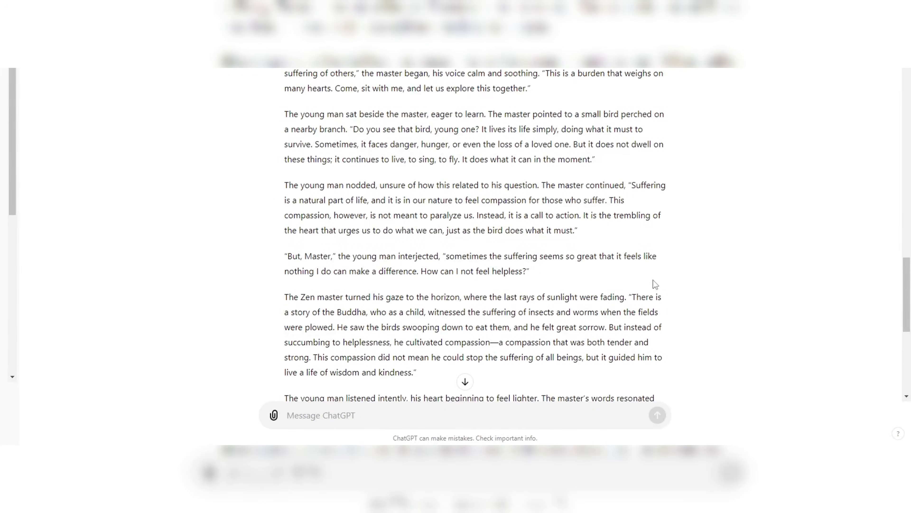
{"action": "scroll", "coordinate": [656, 285], "scroll_direction": "down", "scroll_amount": 2}
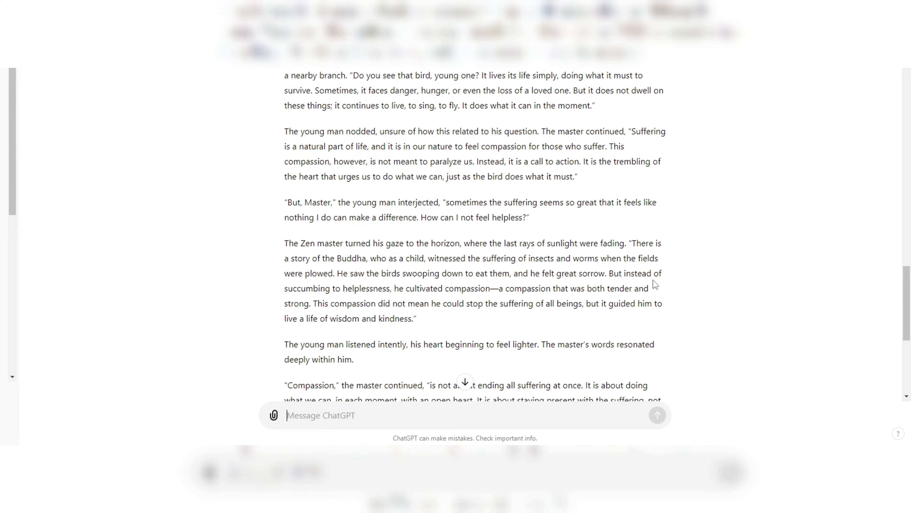
{"action": "scroll", "coordinate": [655, 284], "scroll_direction": "down", "scroll_amount": 4}
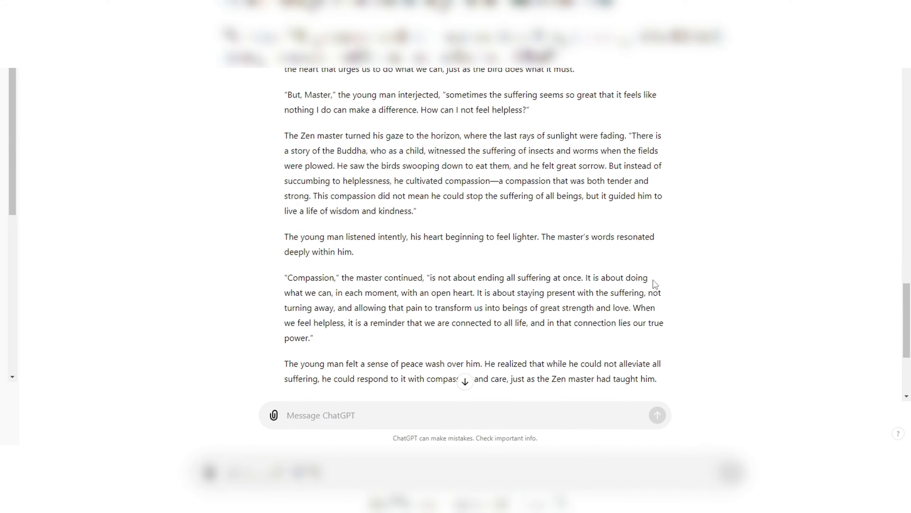
{"action": "scroll", "coordinate": [655, 284], "scroll_direction": "down", "scroll_amount": 4}
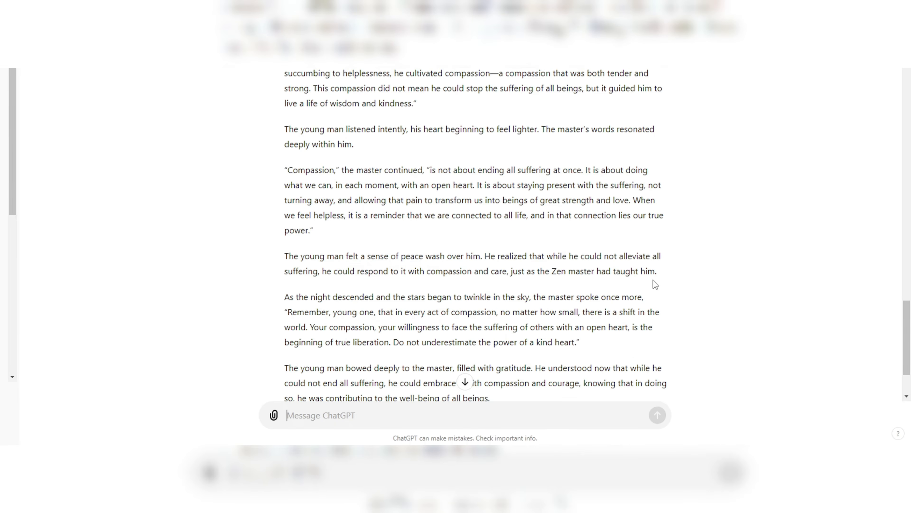
- Read the closing paragraphs of the Zen story in ChatGPT and look back over its earlier passages
{"action": "scroll", "coordinate": [655, 285], "scroll_direction": "down", "scroll_amount": 2}
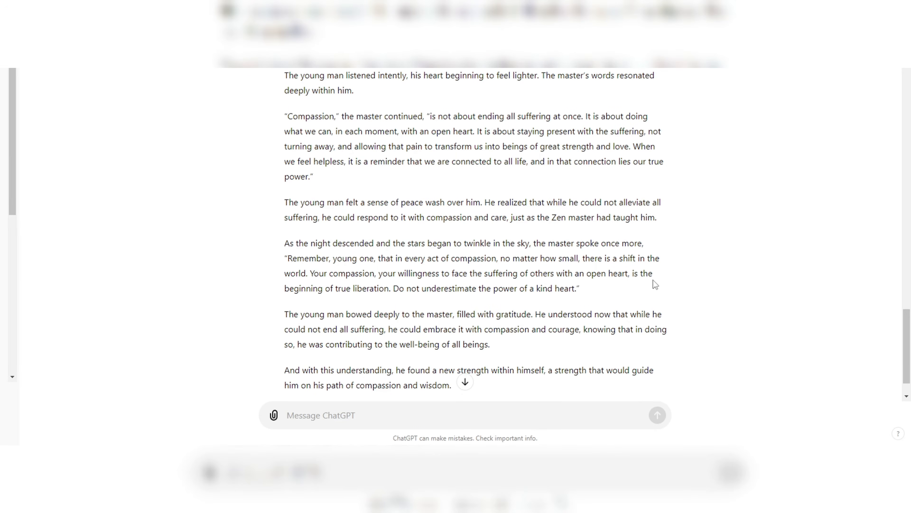
{"action": "scroll", "coordinate": [655, 284], "scroll_direction": "down", "scroll_amount": 2}
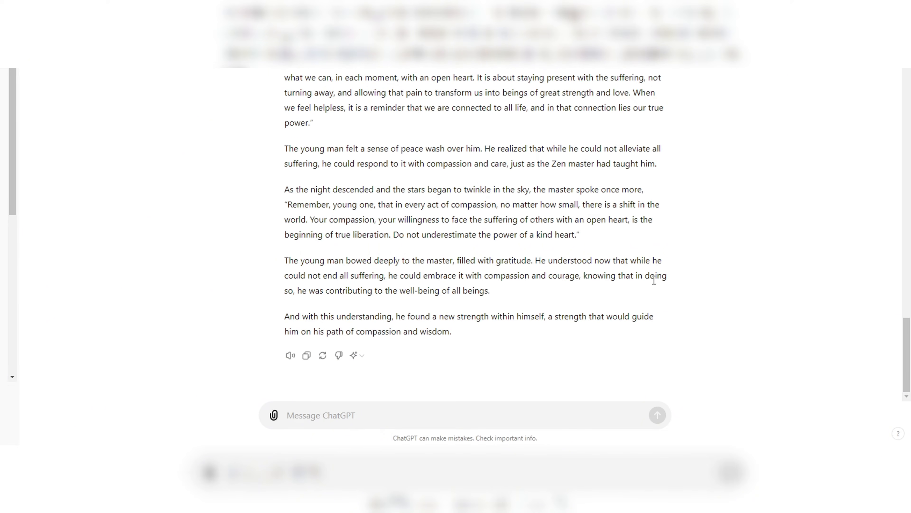
{"action": "scroll", "coordinate": [654, 280], "scroll_direction": "up", "scroll_amount": 10}
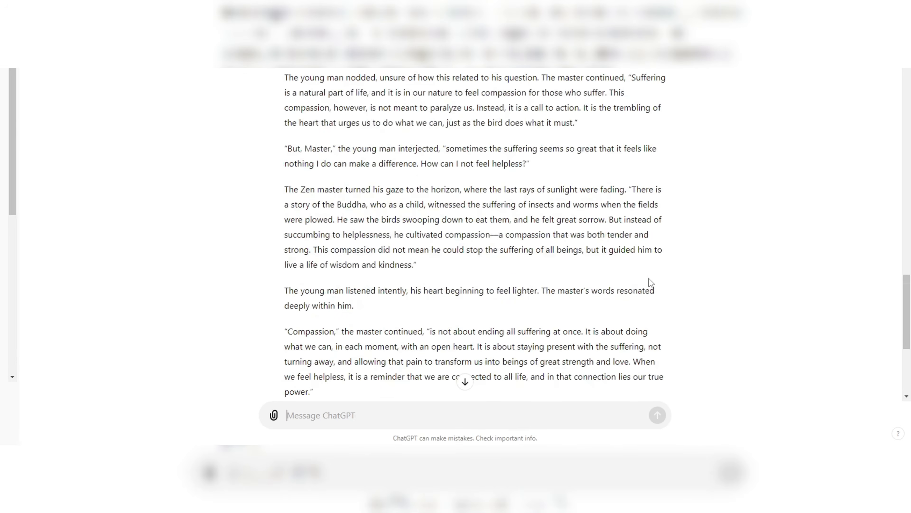
{"action": "scroll", "coordinate": [631, 286], "scroll_direction": "up", "scroll_amount": 8}
{"action": "scroll", "coordinate": [632, 286], "scroll_direction": "down", "scroll_amount": 12}
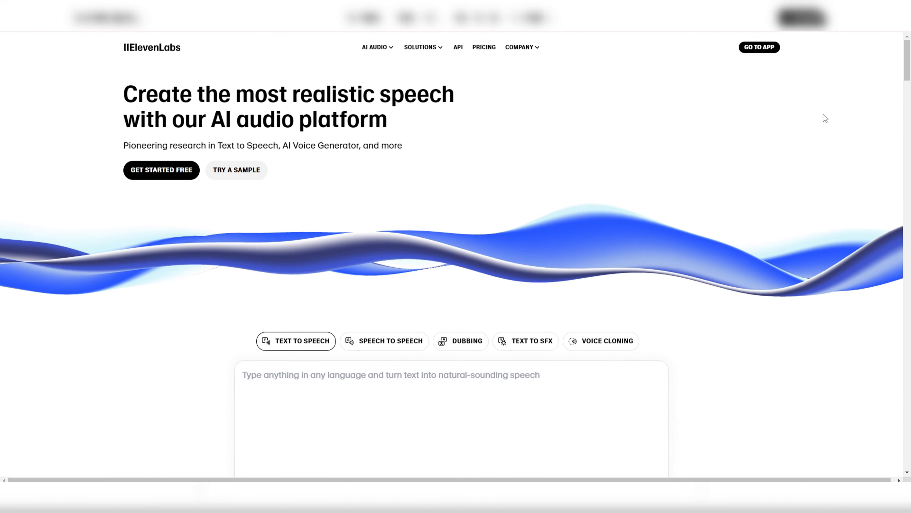
- Switch to the ElevenLabs website and sign in with a Google account
{"action": "scroll", "coordinate": [823, 114], "scroll_direction": "down", "scroll_amount": 1}
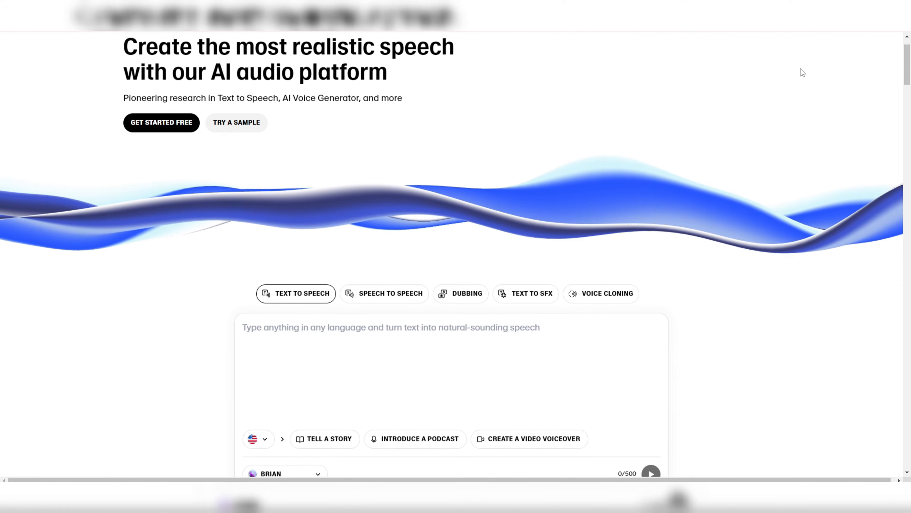
{"action": "scroll", "coordinate": [786, 87], "scroll_direction": "up", "scroll_amount": 1}
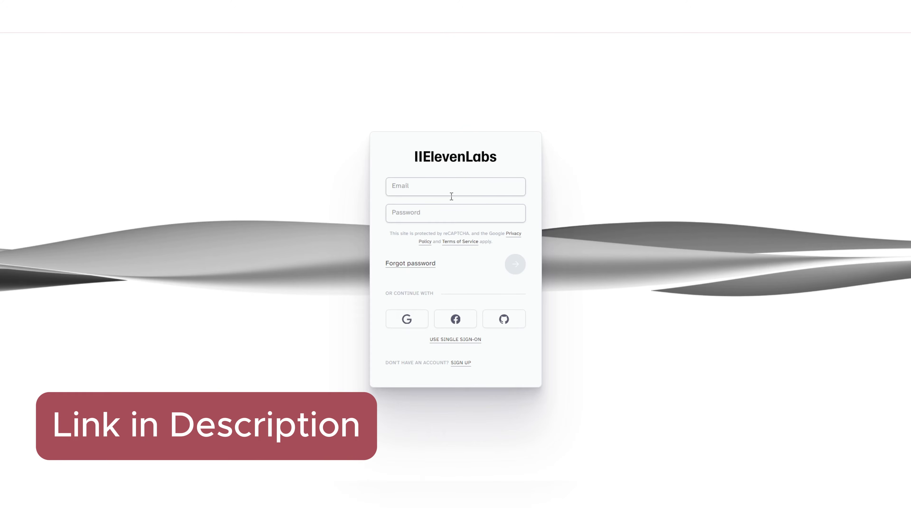
{"action": "left_click", "coordinate": [413, 327]}
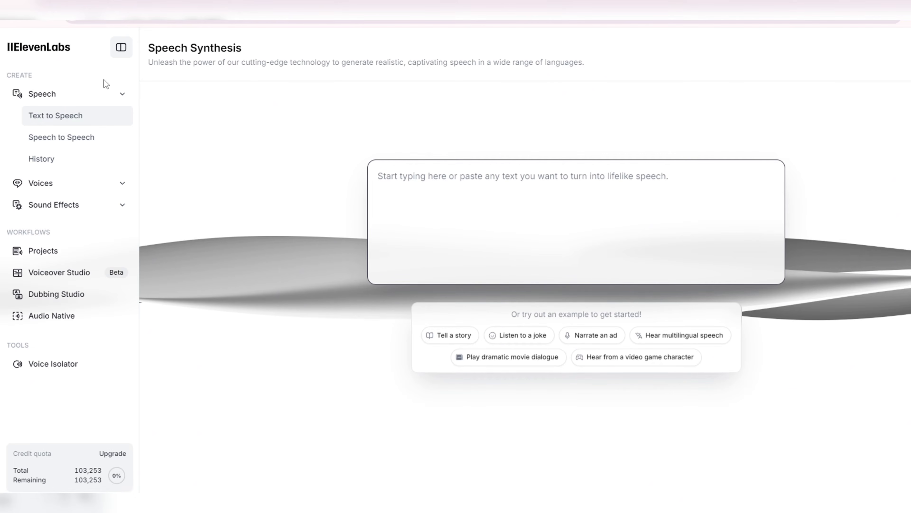
- Preview the "Kingsley - Royal and Deep" voice and select it for text to speech
{"action": "left_click", "coordinate": [424, 289]}
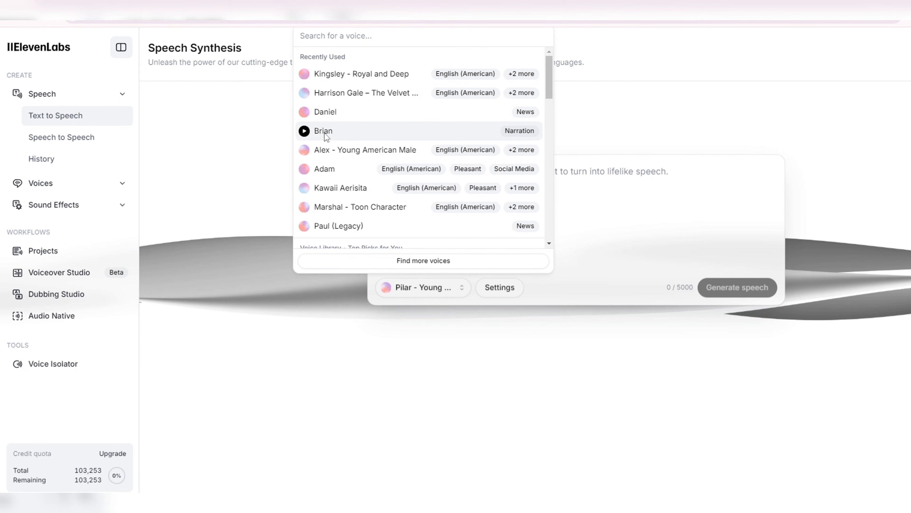
{"action": "left_click", "coordinate": [305, 75]}
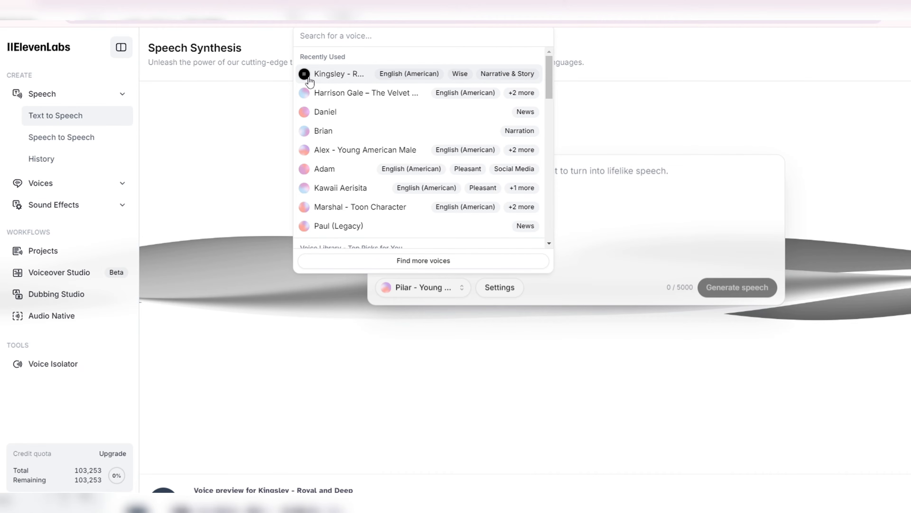
{"action": "left_click", "coordinate": [323, 74]}
- Paste the copied Zen story into the Speech Synthesis text area, check the text, and generate the speech
{"action": "left_click", "coordinate": [441, 205]}
{"action": "key", "text": "ctrl+v"}
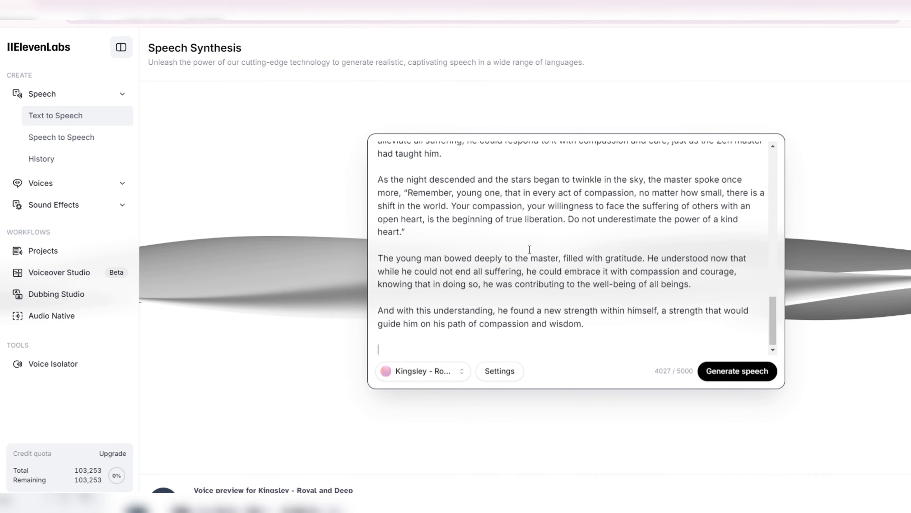
{"action": "scroll", "coordinate": [530, 250], "scroll_direction": "up", "scroll_amount": 20}
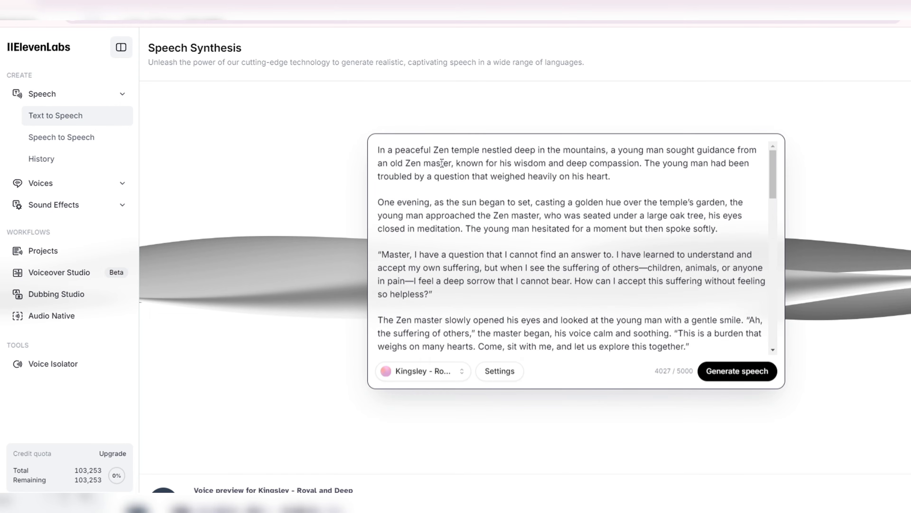
{"action": "scroll", "coordinate": [500, 190], "scroll_direction": "down", "scroll_amount": 5}
{"action": "scroll", "coordinate": [503, 197], "scroll_direction": "up", "scroll_amount": 5}
{"action": "scroll", "coordinate": [497, 195], "scroll_direction": "down", "scroll_amount": 15}
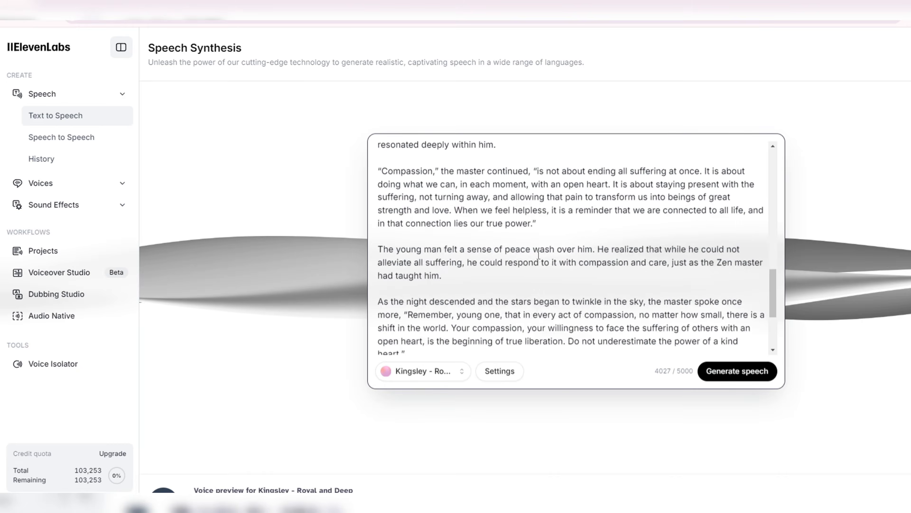
{"action": "left_click", "coordinate": [745, 371]}
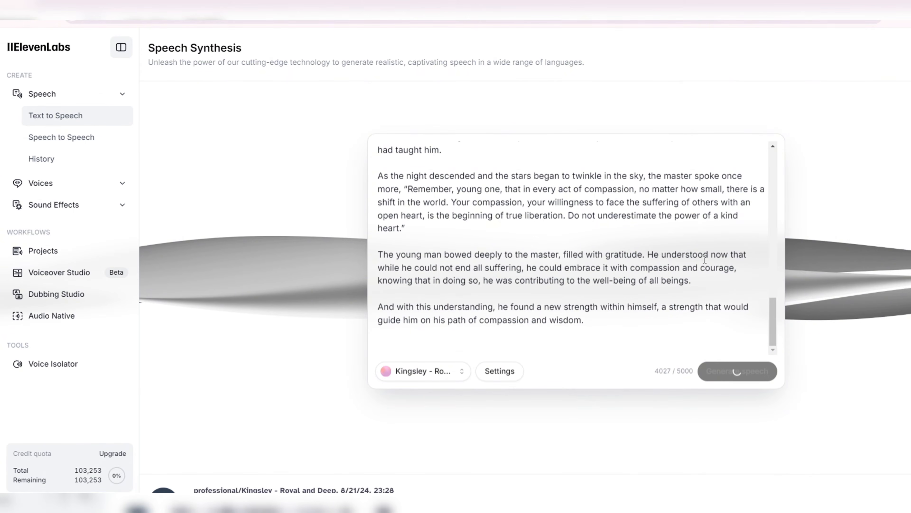
{"action": "scroll", "coordinate": [583, 267], "scroll_direction": "up", "scroll_amount": 15}
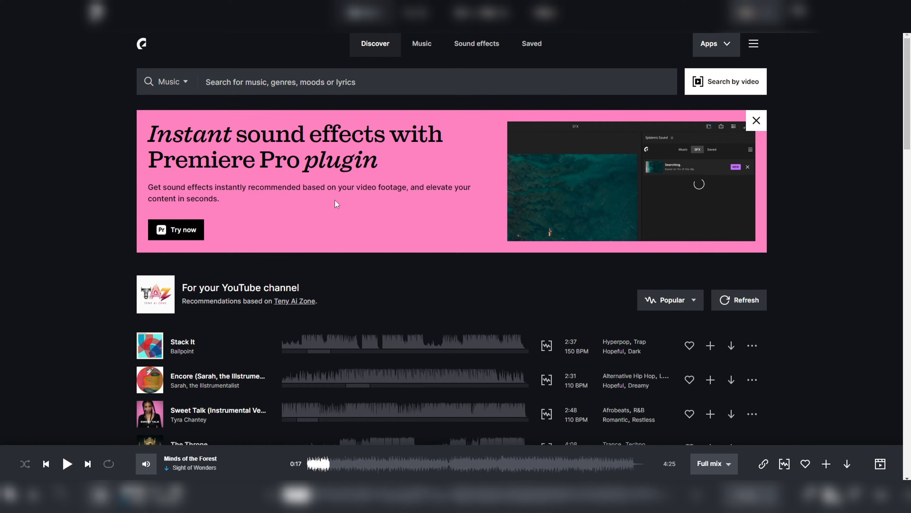
- Switch to Epidemic Sound, search the music for "mindfulness", and download the track "Minds of the Forest"
{"action": "left_click", "coordinate": [329, 83]}
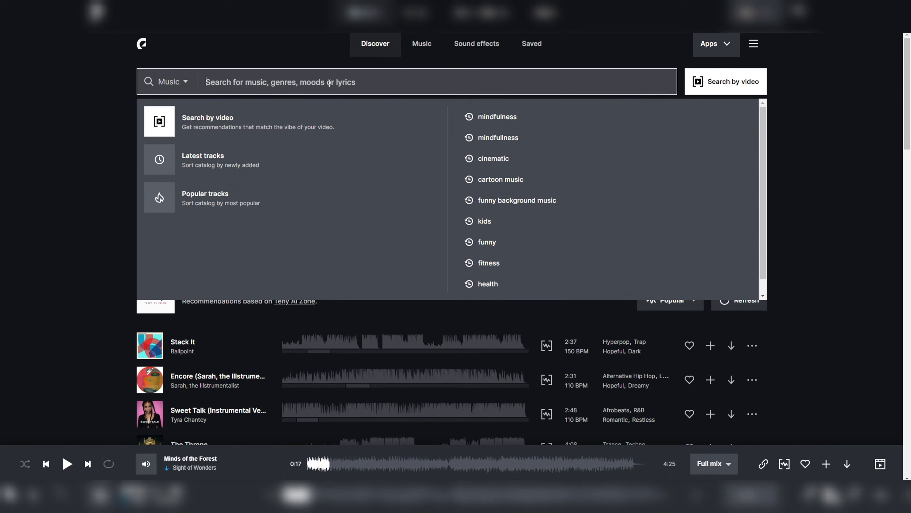
{"action": "type", "text": "min"}
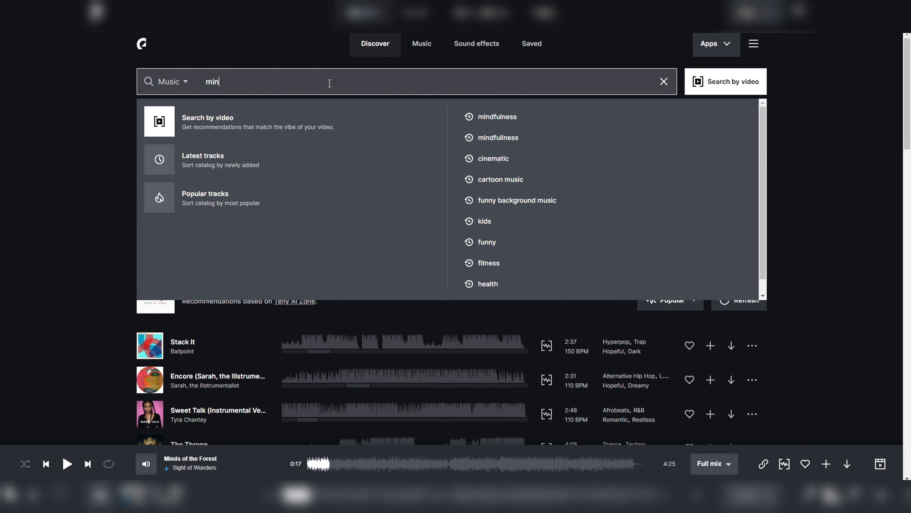
{"action": "type", "text": "dfulness"}
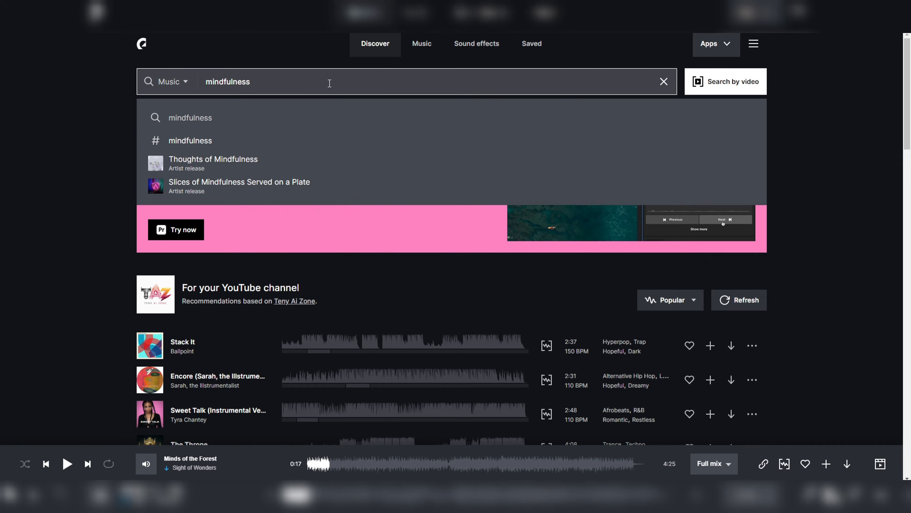
{"action": "left_click", "coordinate": [199, 117]}
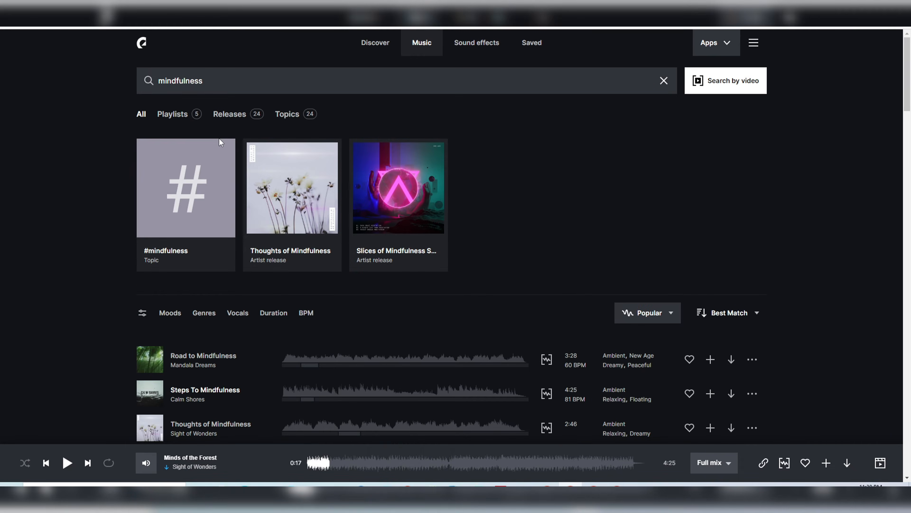
{"action": "scroll", "coordinate": [219, 138], "scroll_direction": "down", "scroll_amount": 5}
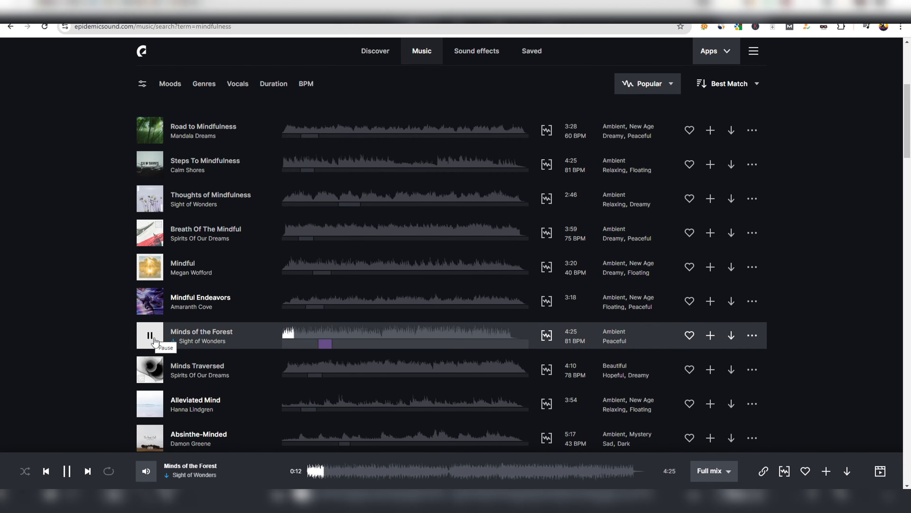
{"action": "left_click", "coordinate": [731, 335]}
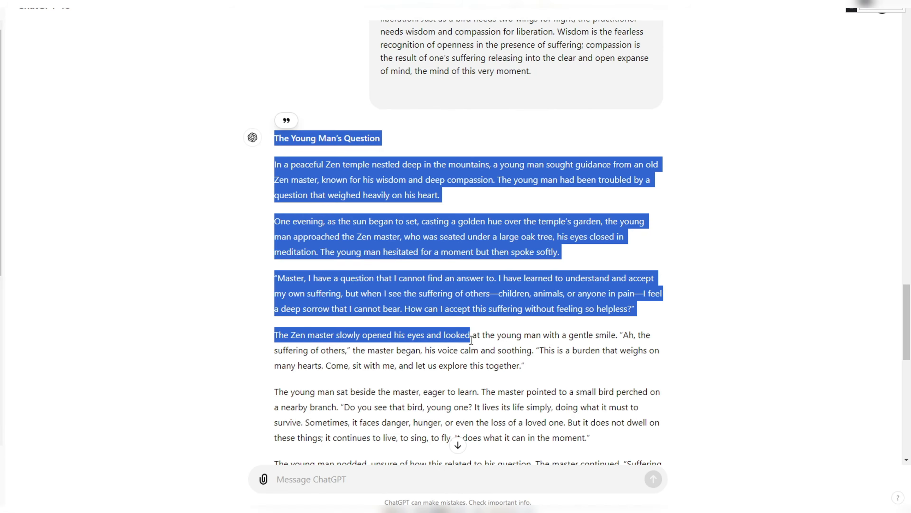
- In ChatGPT, request a 3 column table for the YouTube video with the script, the scene, and Leonardo AI image prompts
{"action": "left_click", "coordinate": [471, 335]}
{"action": "scroll", "coordinate": [471, 335], "scroll_direction": "down", "scroll_amount": 8}
{"action": "scroll", "coordinate": [471, 335], "scroll_direction": "down", "scroll_amount": 5}
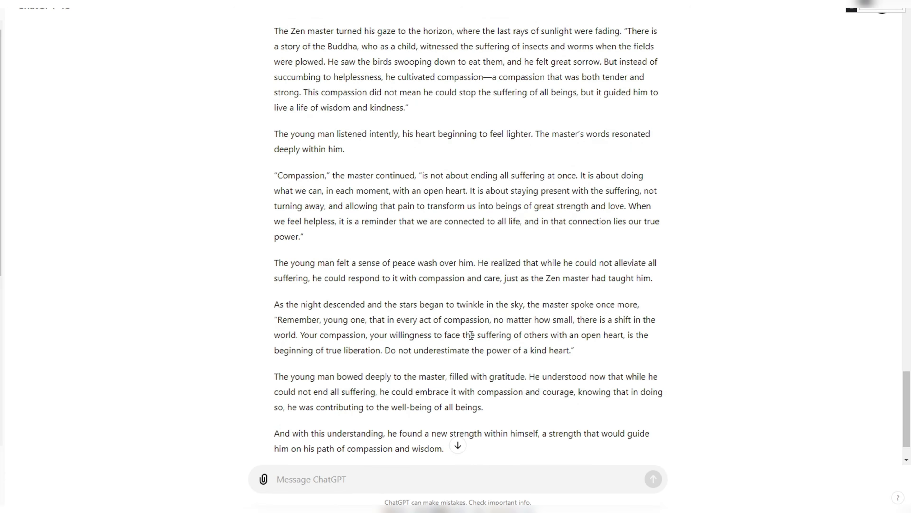
{"action": "left_click", "coordinate": [363, 479]}
{"action": "type", "text": "Let's create scenes for the youtube video with the above content, create a 3 column table, column 1 contains the script, column 2 is the scene, and column 3 is the prompt for Leonardo AI to create images for that scene"}
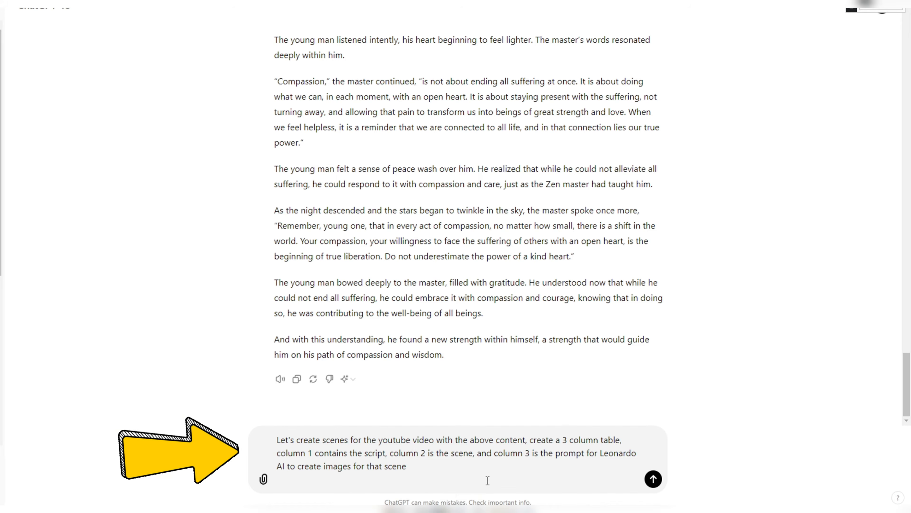
{"action": "left_click", "coordinate": [653, 479]}
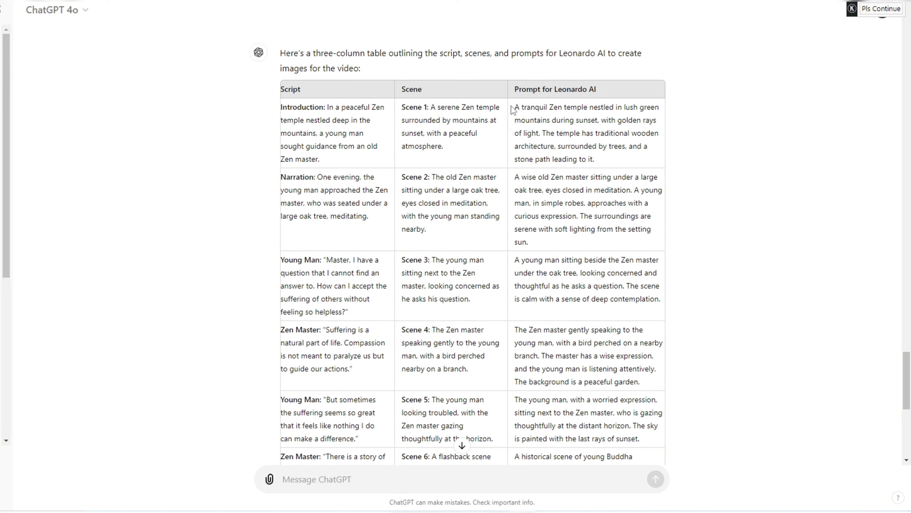
- Copy the Scene 1 temple prompt from the ChatGPT table and paste it as the prompt in Leonardo.Ai's Image Creation
{"action": "left_click_drag", "start_coordinate": [527, 107], "coordinate": [626, 158]}
{"action": "key", "text": "ctrl+c"}
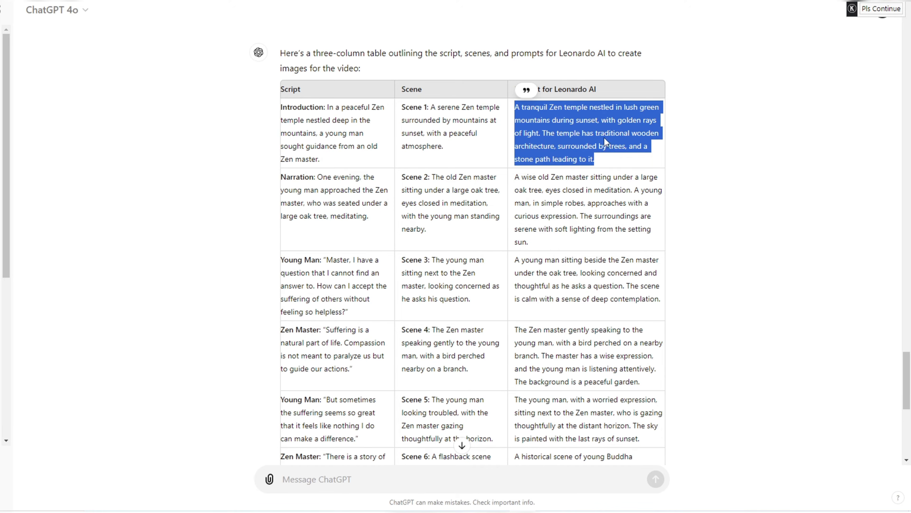
{"action": "right_click", "coordinate": [606, 141]}
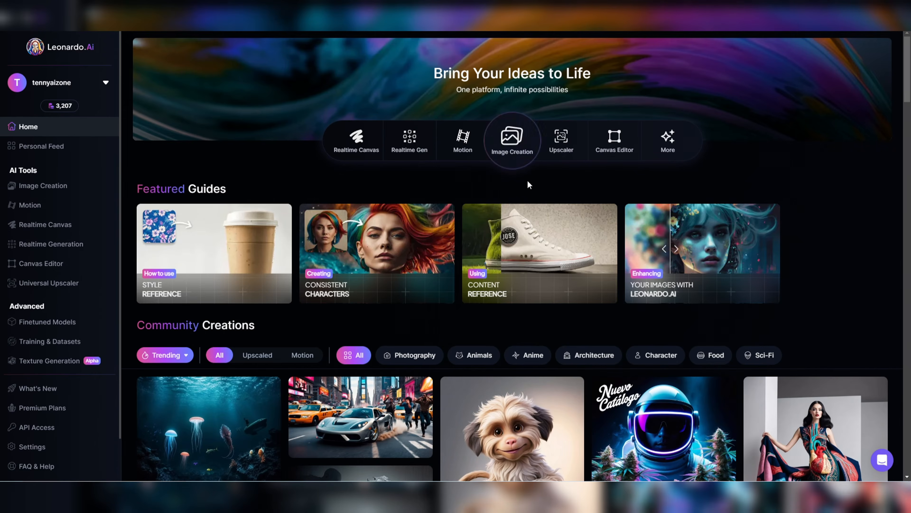
{"action": "left_click", "coordinate": [517, 151]}
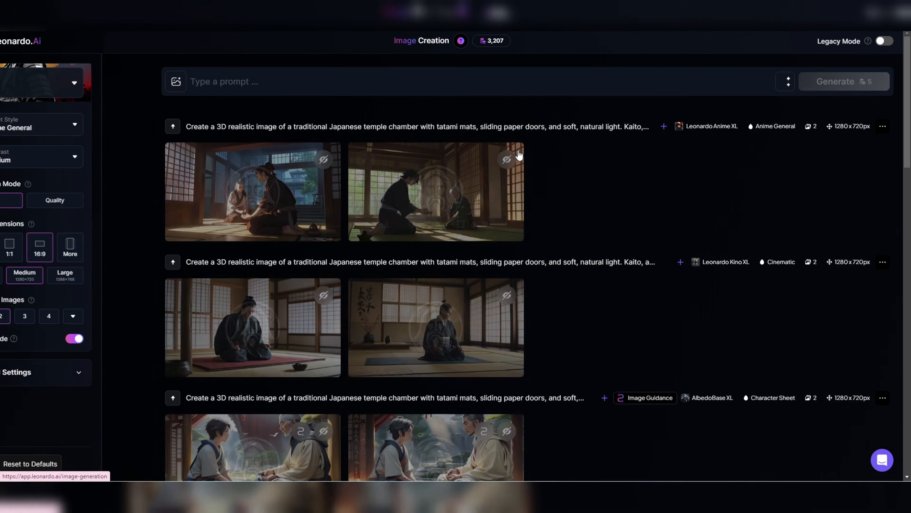
{"action": "left_click", "coordinate": [371, 85]}
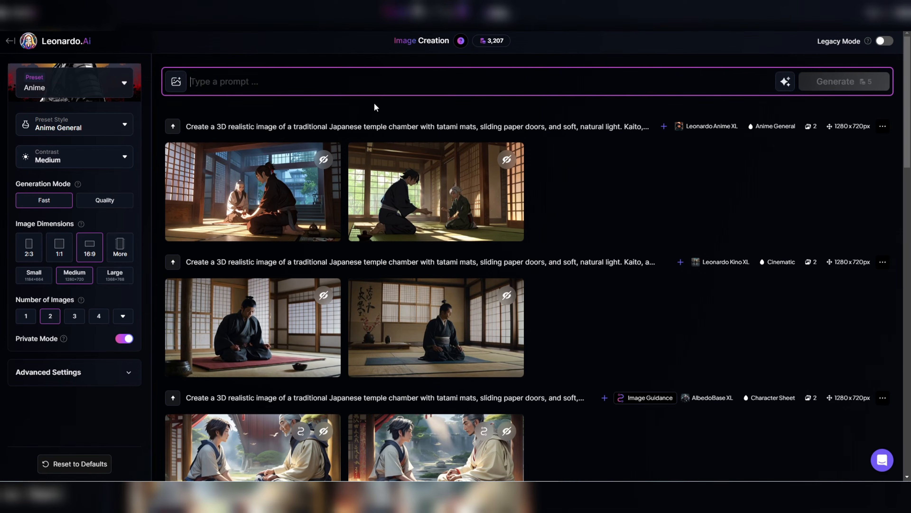
{"action": "key", "text": "ctrl+v"}
- Choose the Concept Art preset with the Character Sheet style and set the generation mode to Quality
{"action": "left_click", "coordinate": [74, 82]}
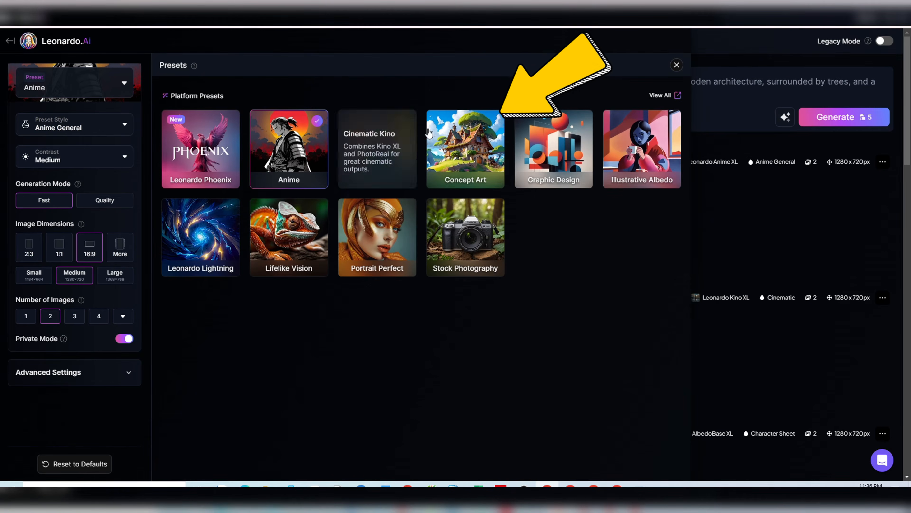
{"action": "left_click", "coordinate": [466, 152]}
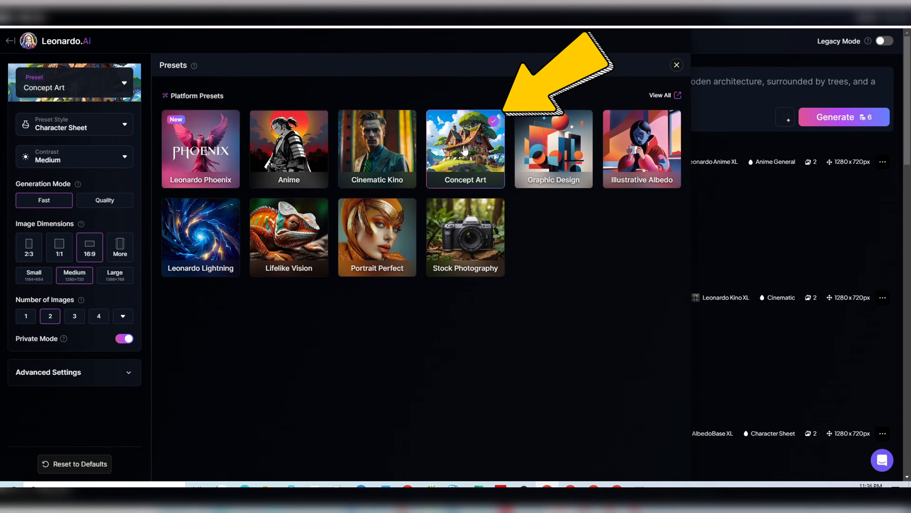
{"action": "left_click", "coordinate": [97, 133]}
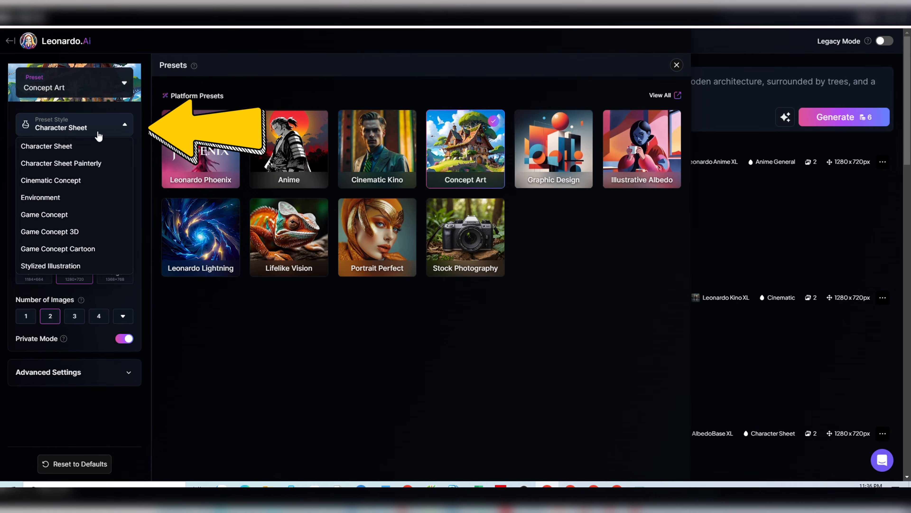
{"action": "left_click", "coordinate": [99, 135]}
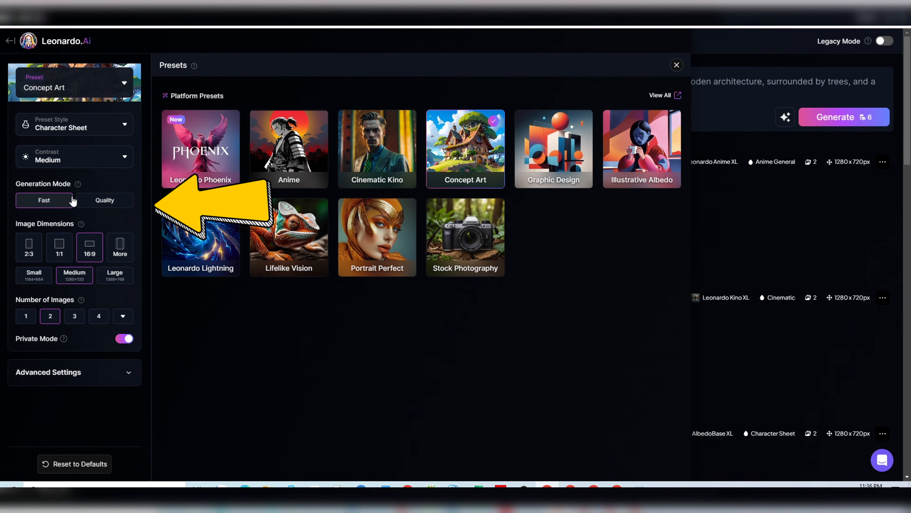
{"action": "left_click", "coordinate": [108, 201]}
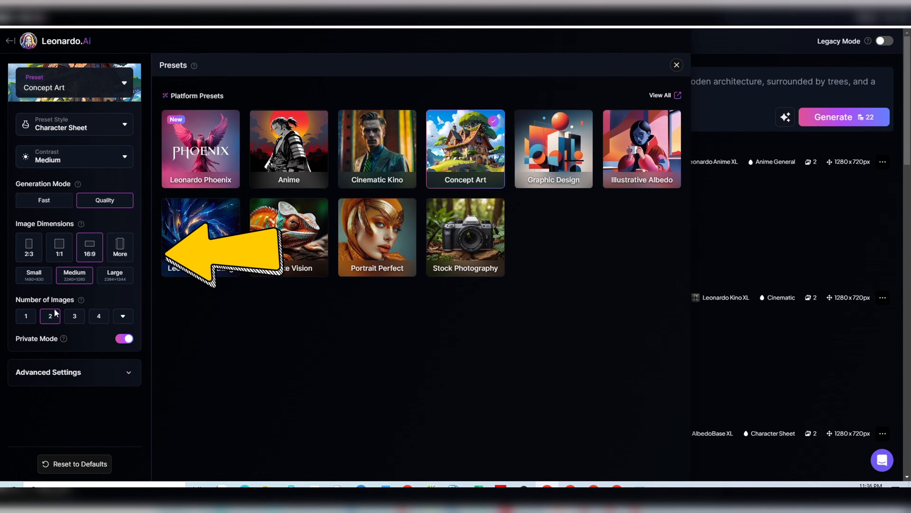
- Expand the advanced settings and generate two 16:9 images from the Zen temple prompt
{"action": "scroll", "coordinate": [54, 319], "scroll_direction": "down", "scroll_amount": 1}
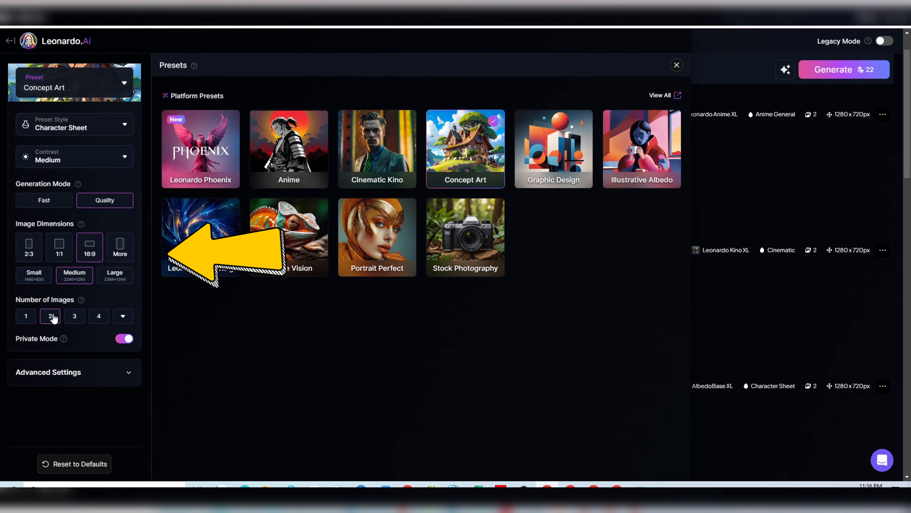
{"action": "left_click", "coordinate": [75, 370]}
{"action": "scroll", "coordinate": [79, 370], "scroll_direction": "down", "scroll_amount": 2}
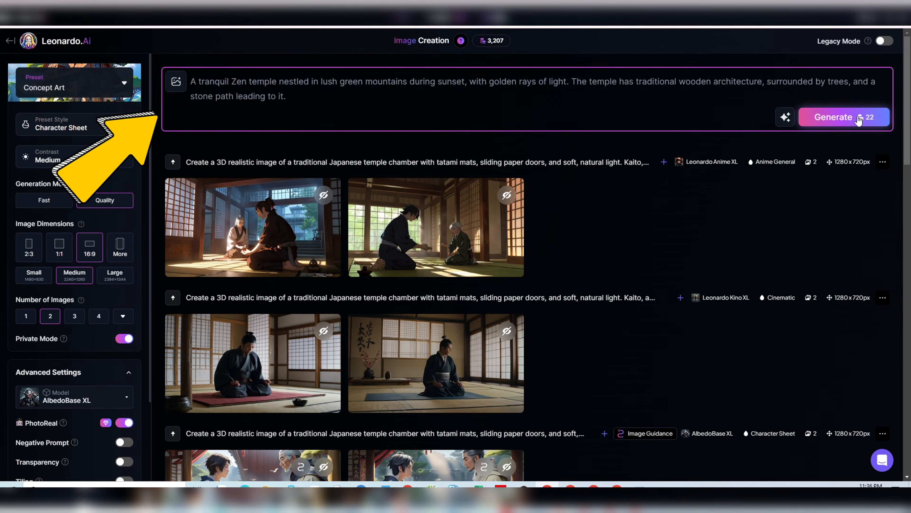
{"action": "left_click", "coordinate": [869, 117]}
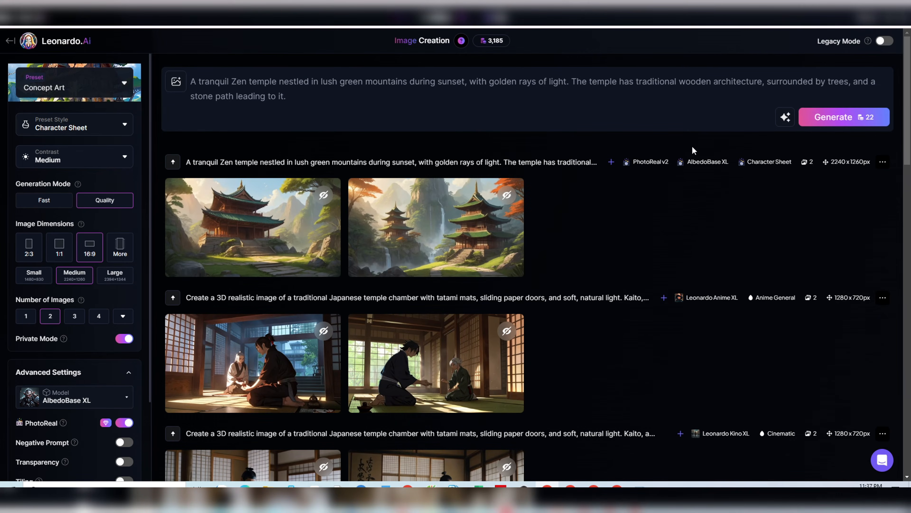
- Generate a Motion video at motion strength 4 from the twin-pagoda waterfall image and open the resulting clip
{"action": "left_click", "coordinate": [448, 207]}
{"action": "left_click", "coordinate": [571, 233]}
{"action": "scroll", "coordinate": [558, 239], "scroll_direction": "down", "scroll_amount": 3}
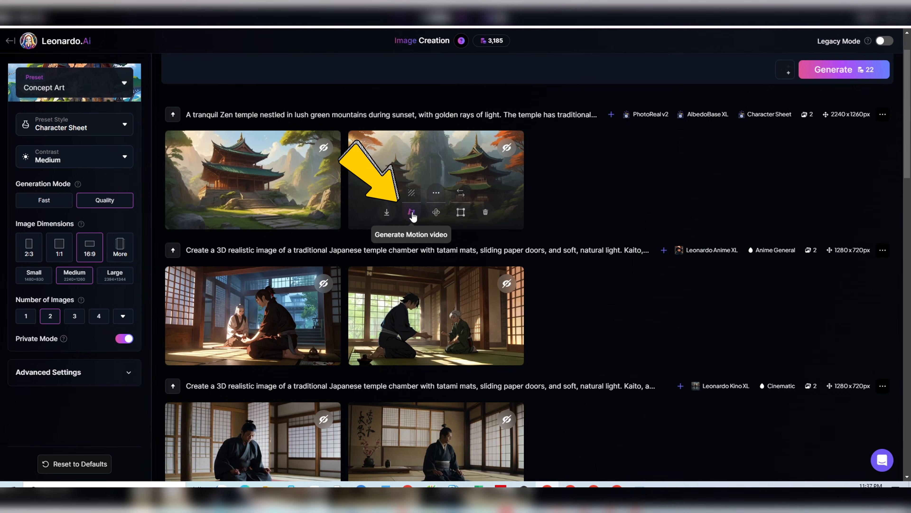
{"action": "left_click", "coordinate": [411, 212]}
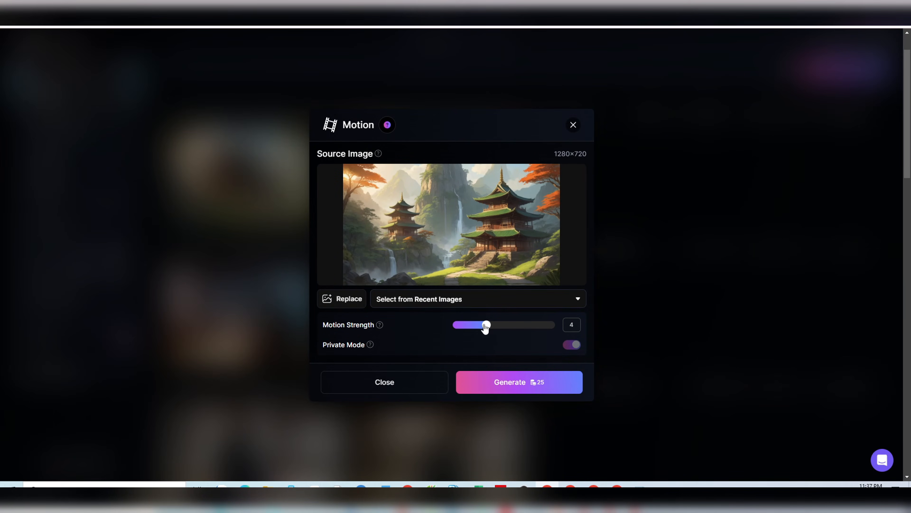
{"action": "left_click", "coordinate": [523, 390]}
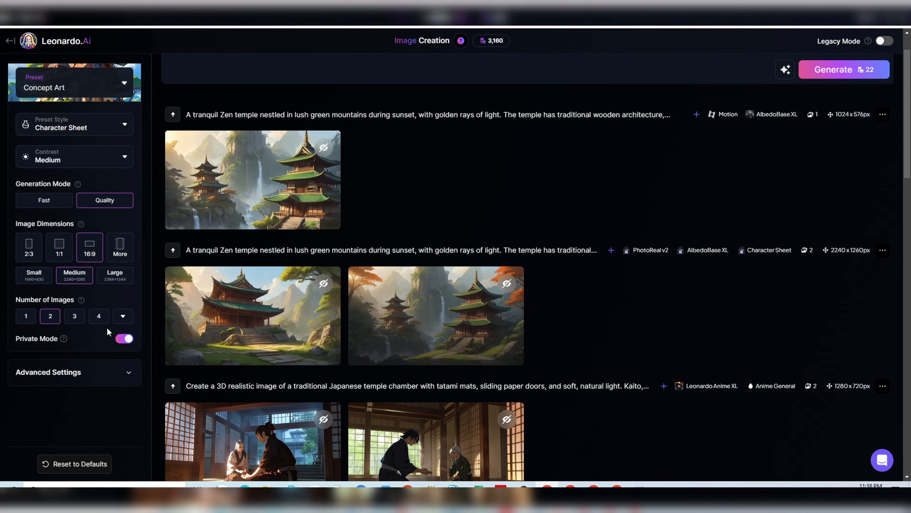
{"action": "left_click", "coordinate": [222, 162]}
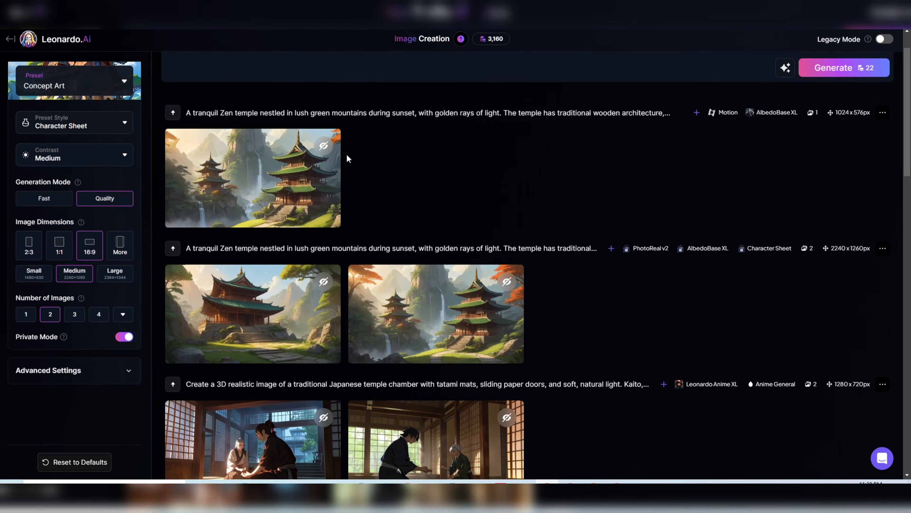
- Replace the prompt with the Scene 2 text about a wise old Zen master meditating under a large oak tree as a young man approaches
{"action": "key", "text": "ctrl+v"}
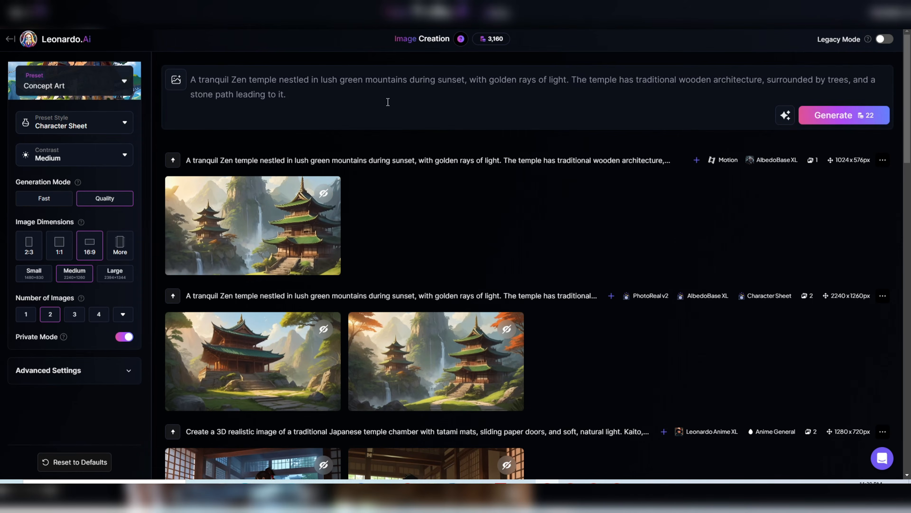
{"action": "key", "text": "ctrl+a"}
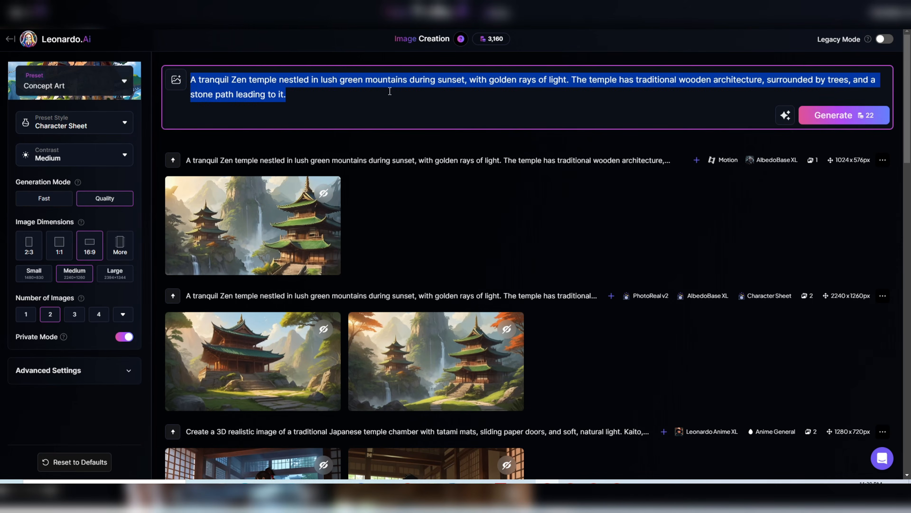
{"action": "type", "text": "A wise old Zen master sitting under a large oak tree, eyes closed in meditation. A young man, in simple robes, approaches with a curious expression. The surroundings are serene with soft lighting from the setting sun."}
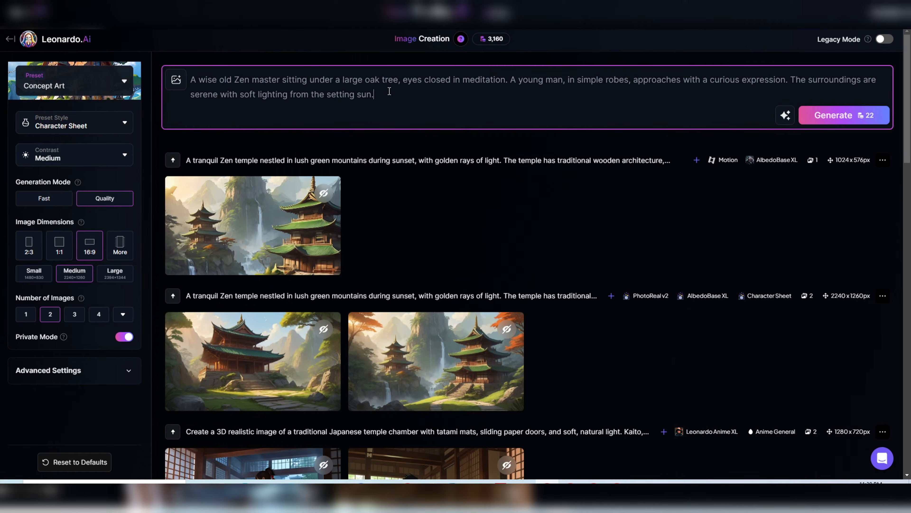
- Add the twin-pagoda waterfall image from your own generations as a Style Reference for the prompt
{"action": "left_click", "coordinate": [177, 80]}
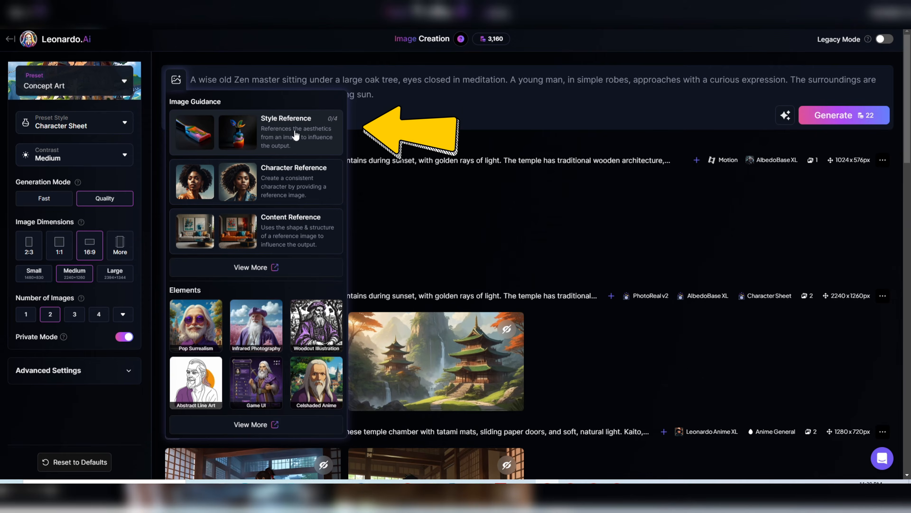
{"action": "left_click", "coordinate": [299, 137]}
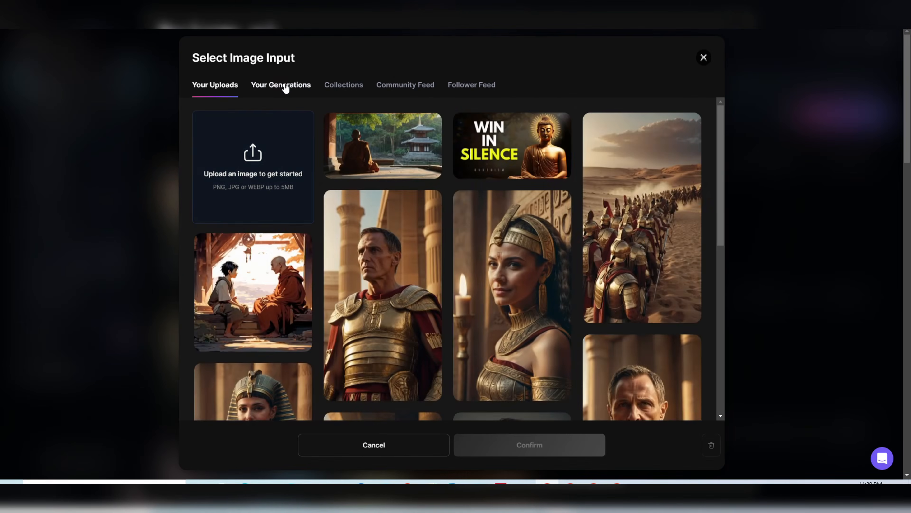
{"action": "left_click", "coordinate": [285, 86]}
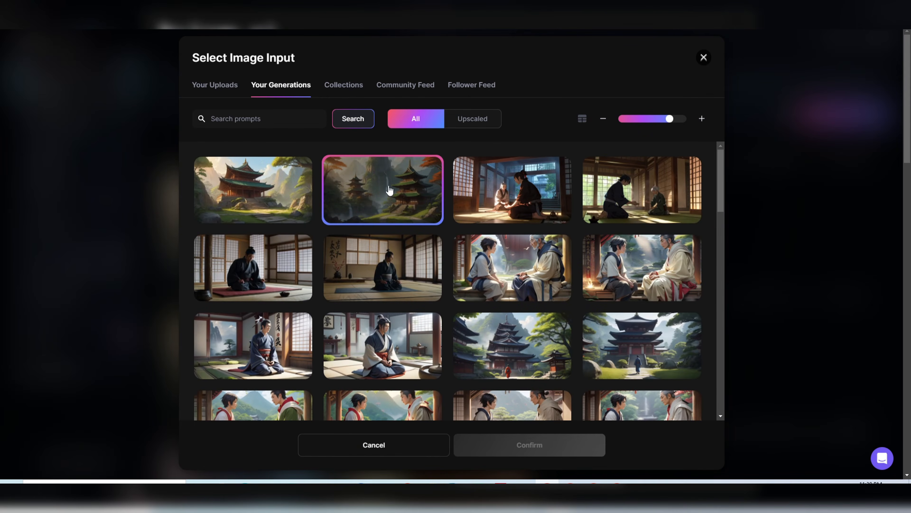
{"action": "left_click", "coordinate": [390, 201]}
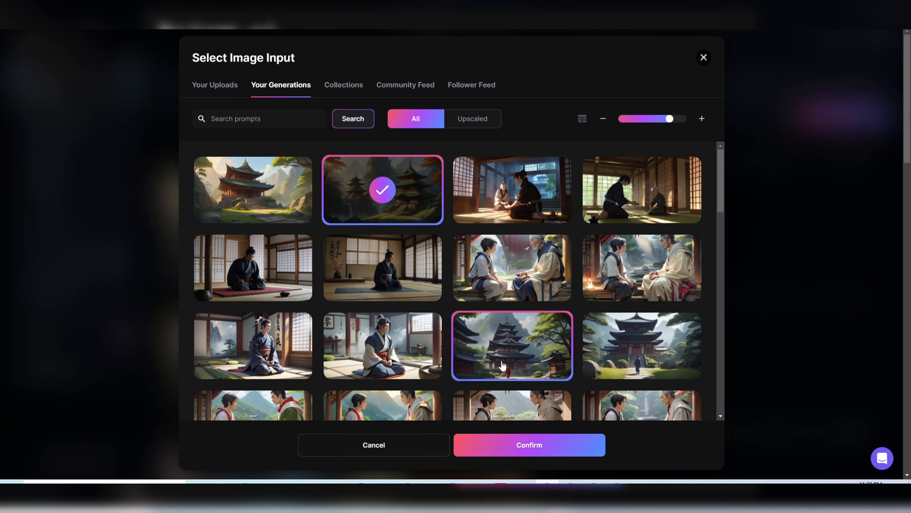
{"action": "left_click", "coordinate": [527, 444]}
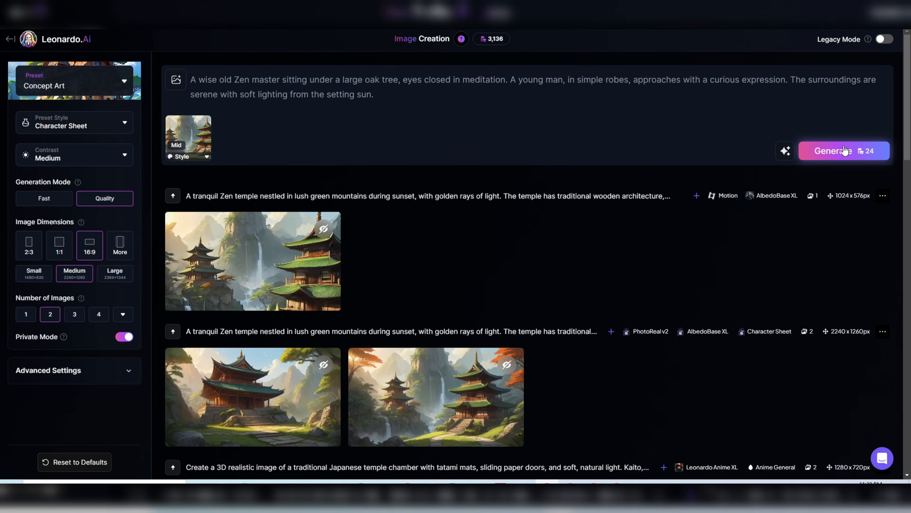
- Generate two images from the Zen master prompt with the style reference and view the generated scenes
{"action": "left_click", "coordinate": [844, 151]}
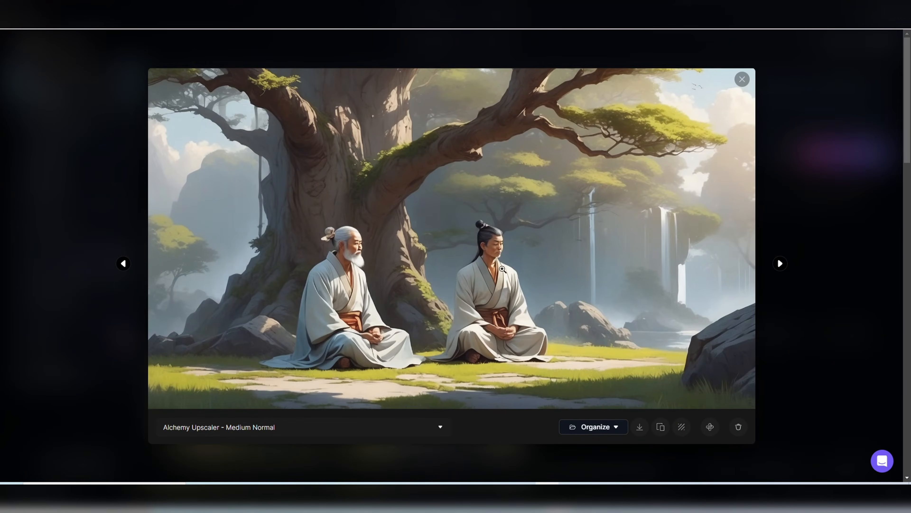
{"action": "left_click", "coordinate": [515, 259]}
{"action": "left_click", "coordinate": [517, 257]}
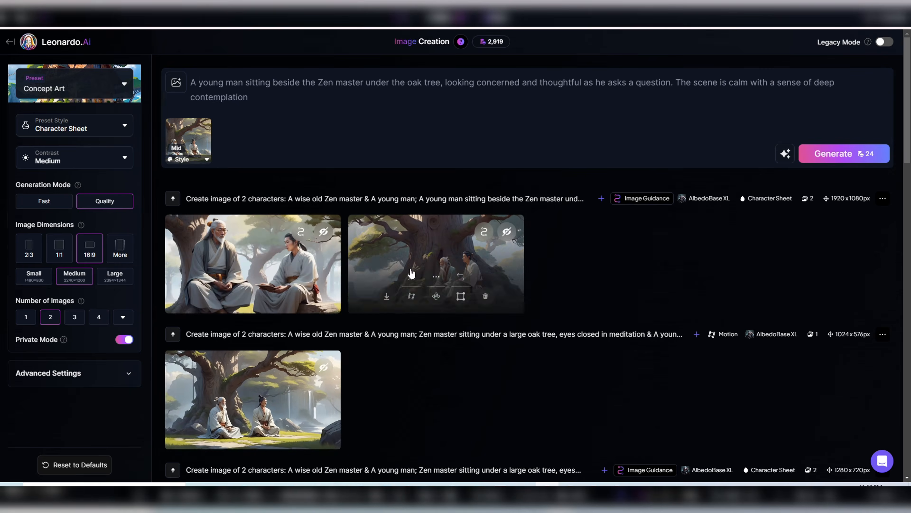
{"action": "left_click", "coordinate": [266, 257]}
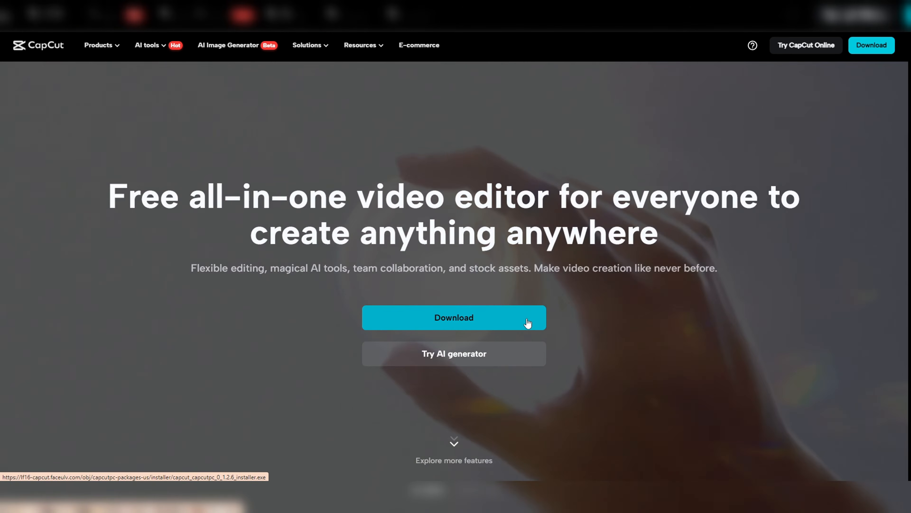
- Download CapCut from its website and import all the numbered scene images and clips plus both MP3 files into the CapCut project
{"action": "left_click", "coordinate": [527, 323]}
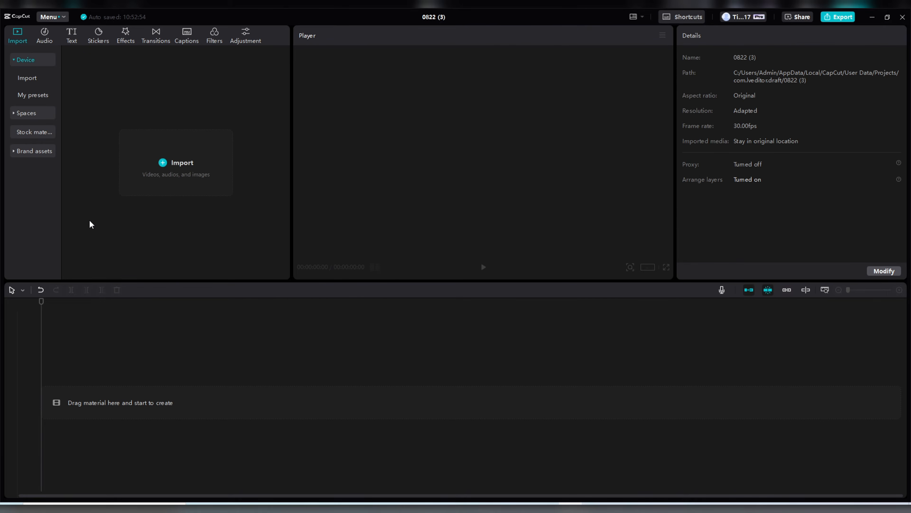
{"action": "left_click", "coordinate": [126, 190]}
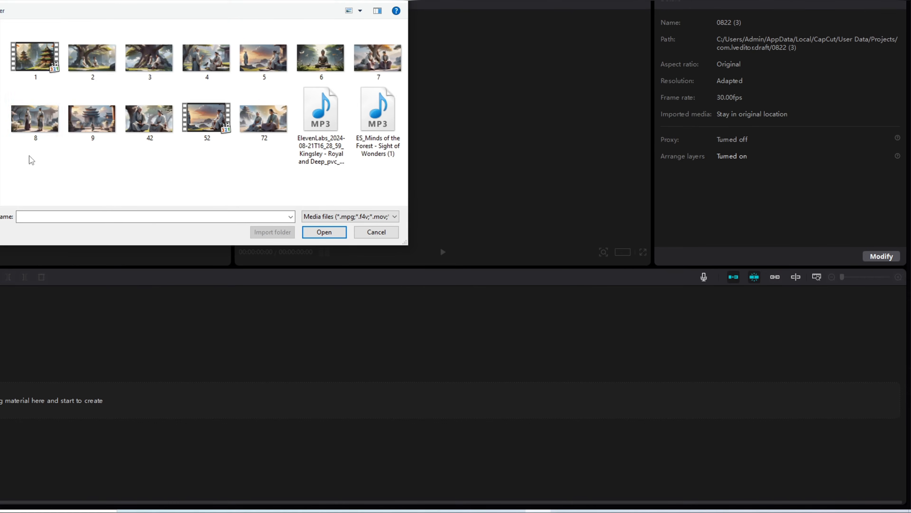
{"action": "left_click_drag", "start_coordinate": [106, 183], "coordinate": [373, 82]}
{"action": "left_click_drag", "start_coordinate": [321, 51], "coordinate": [443, 71]}
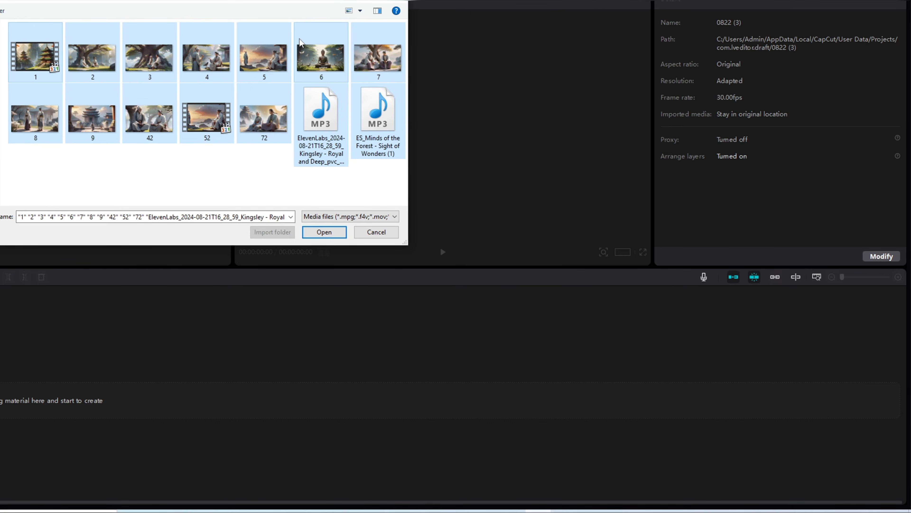
{"action": "left_click", "coordinate": [324, 232]}
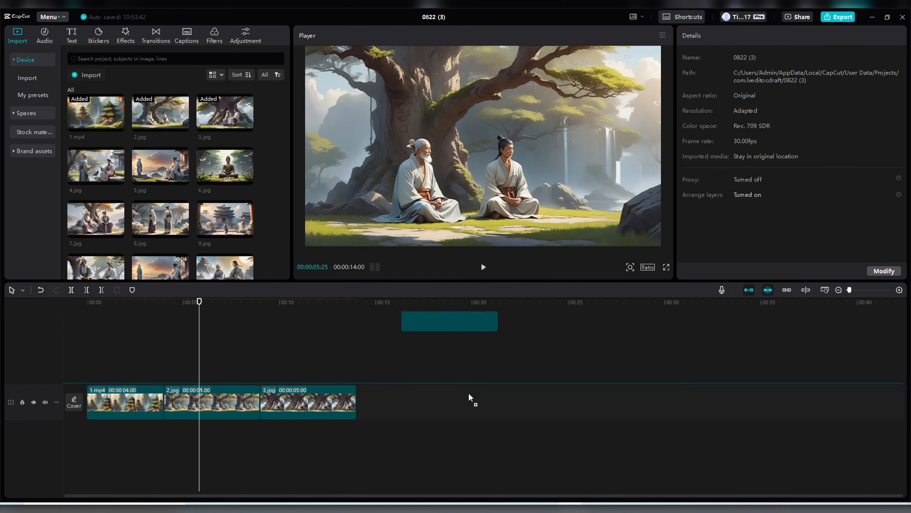
- Place images 4.jpg to 9.jpg in order on the main track after 3.jpg
{"action": "left_click_drag", "start_coordinate": [469, 394], "coordinate": [469, 398]}
{"action": "left_click_drag", "start_coordinate": [160, 167], "coordinate": [538, 403]}
{"action": "left_click_drag", "start_coordinate": [225, 167], "coordinate": [625, 407]}
{"action": "scroll", "coordinate": [116, 187], "scroll_direction": "down", "scroll_amount": 1}
{"action": "left_click_drag", "start_coordinate": [108, 178], "coordinate": [700, 402]}
{"action": "left_click_drag", "start_coordinate": [161, 176], "coordinate": [790, 400]}
{"action": "left_click_drag", "start_coordinate": [225, 176], "coordinate": [881, 399]}
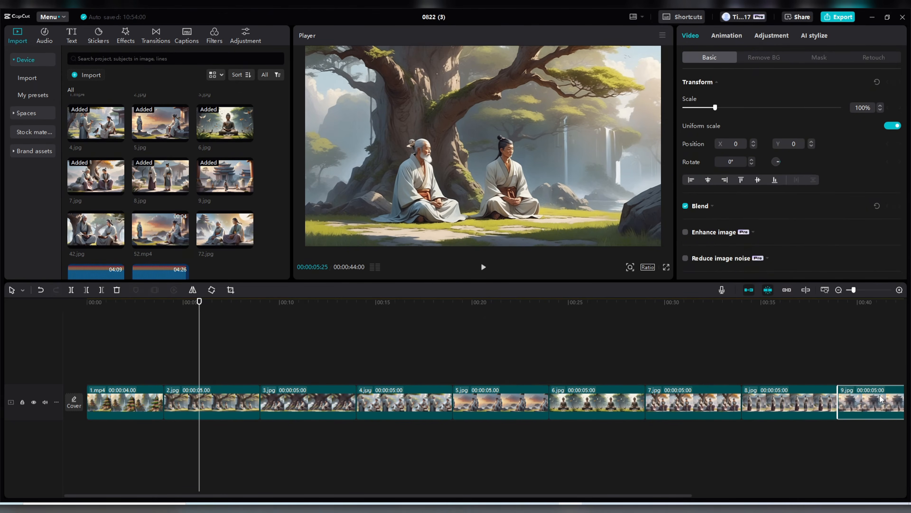
- Add the ElevenLabs voiceover MP3 on an audio track beneath the clips, starting at 00:00, with the whole narration in view
{"action": "scroll", "coordinate": [202, 248], "scroll_direction": "down", "scroll_amount": 2}
{"action": "left_click_drag", "start_coordinate": [96, 248], "coordinate": [90, 435]}
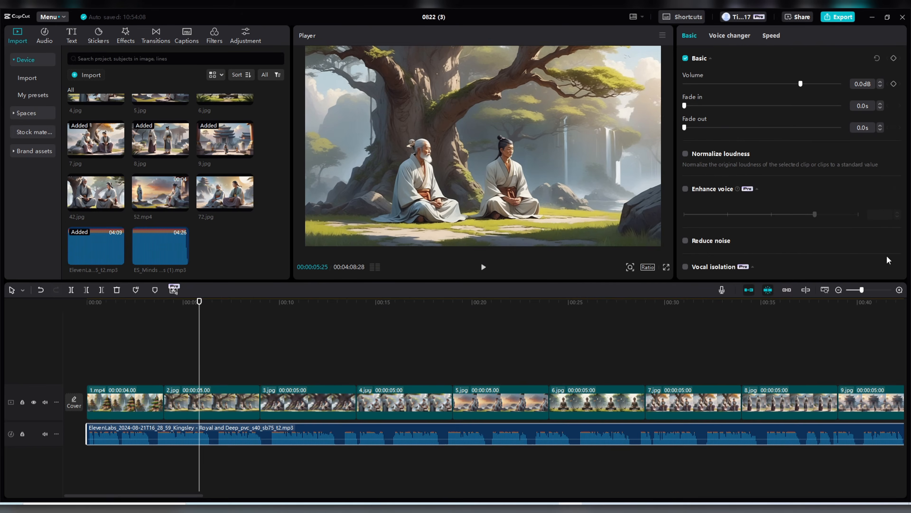
{"action": "left_click_drag", "start_coordinate": [859, 290], "coordinate": [856, 290]}
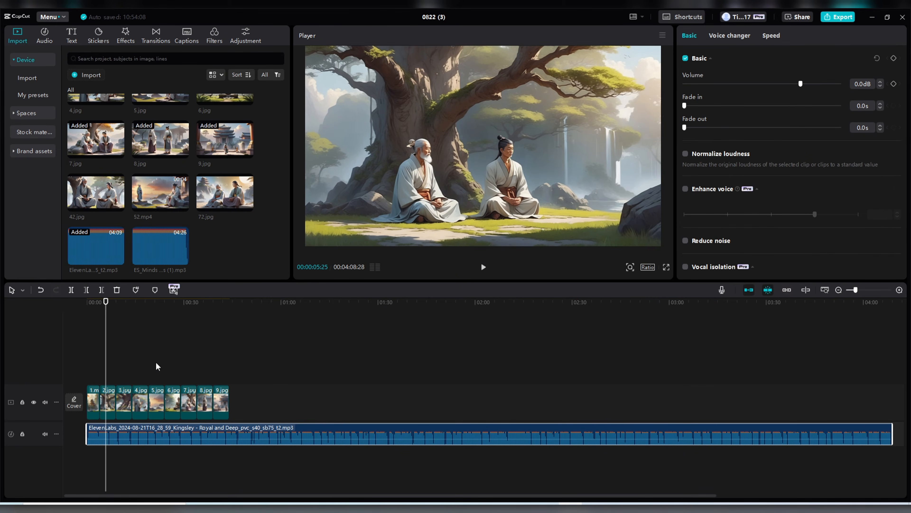
- Compare the timeline clips' length with the voiceover and check the introduction line for Scene 1 in the ChatGPT script table
{"action": "left_click_drag", "start_coordinate": [281, 378], "coordinate": [75, 413]}
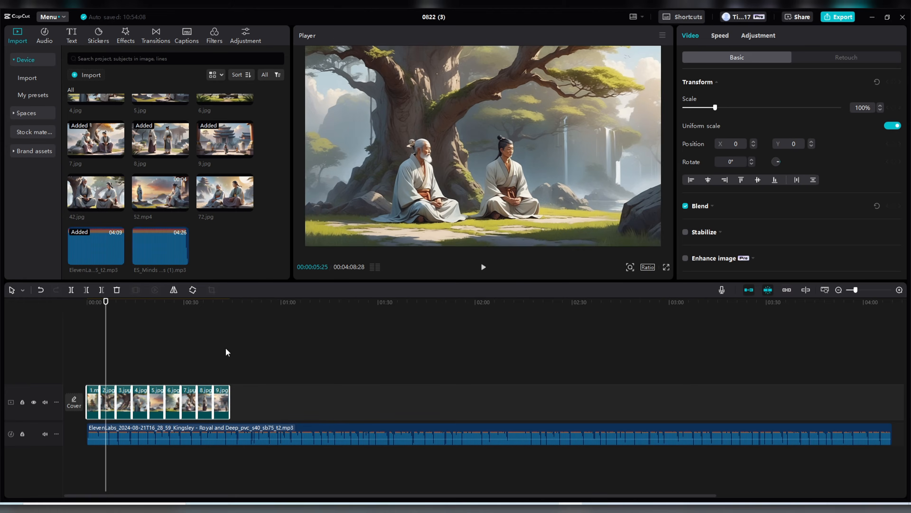
{"action": "left_click", "coordinate": [225, 350]}
{"action": "key", "text": "Home"}
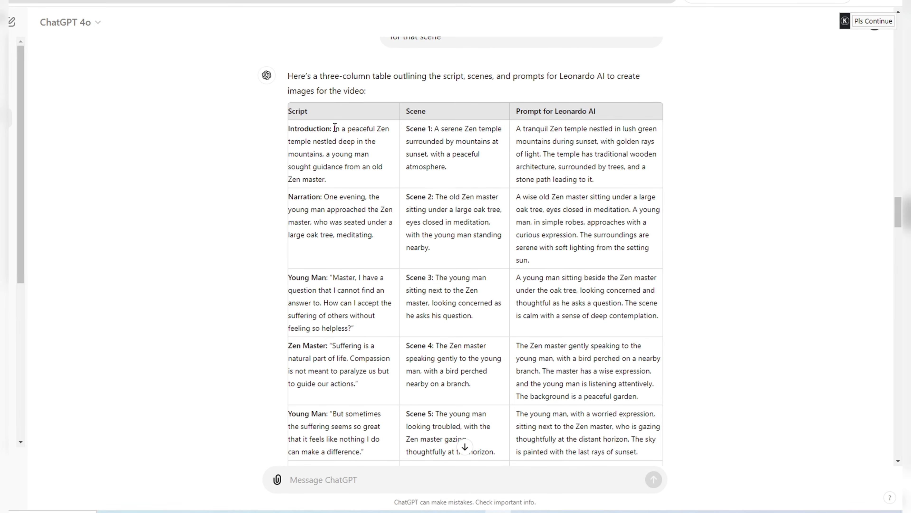
{"action": "left_click_drag", "start_coordinate": [334, 128], "coordinate": [363, 153]}
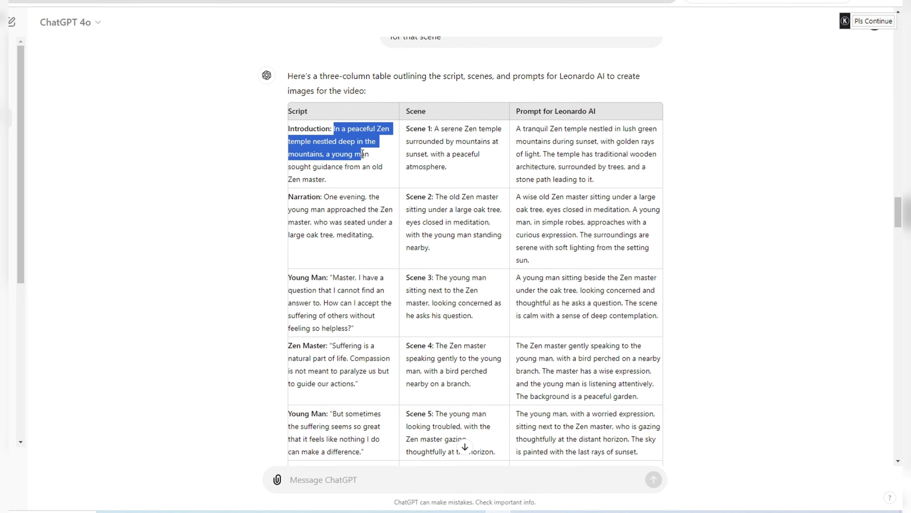
{"action": "left_click", "coordinate": [362, 187]}
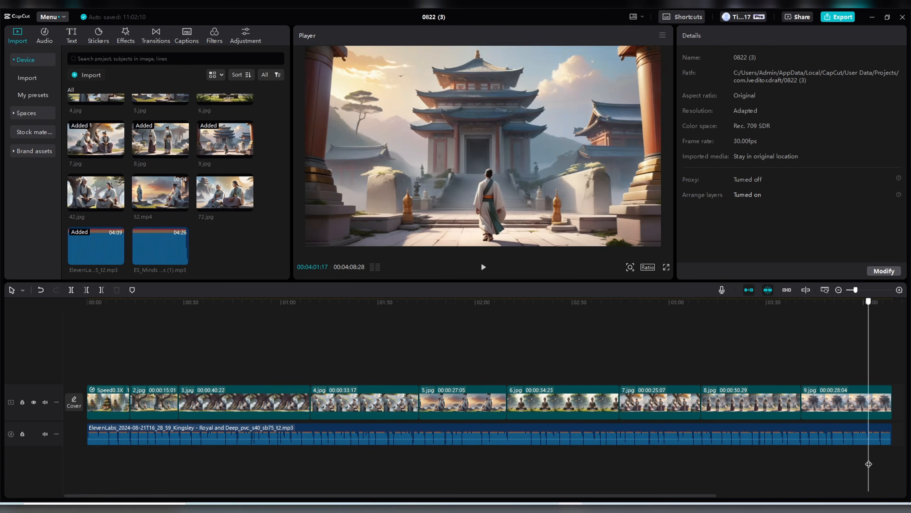
- Play the opening of the timeline briefly and move the playhead to about 21 seconds within clip 2.jpg
{"action": "left_click", "coordinate": [162, 399]}
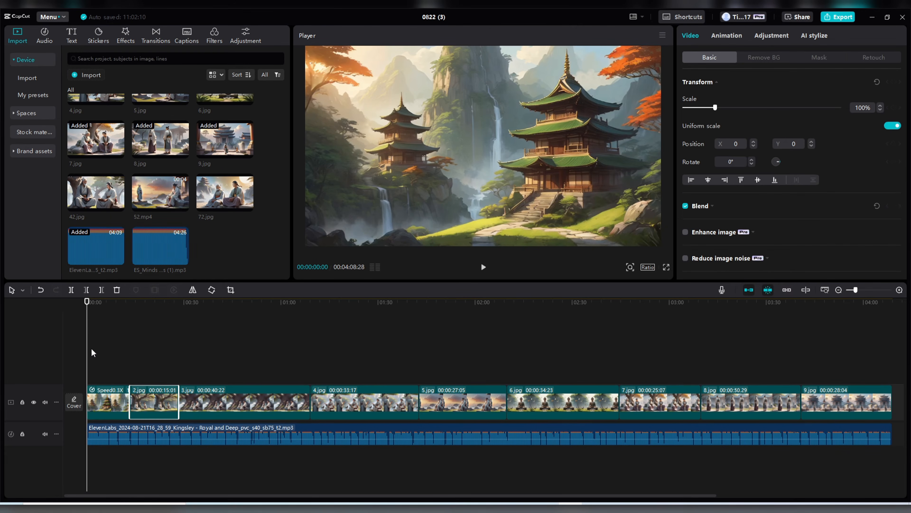
{"action": "left_click", "coordinate": [483, 273]}
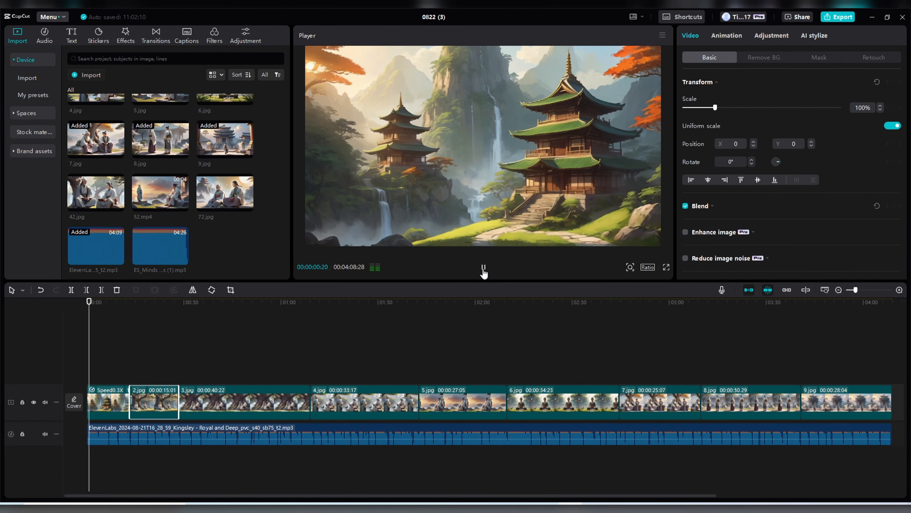
{"action": "left_click", "coordinate": [483, 273]}
{"action": "left_click_drag", "start_coordinate": [93, 357], "coordinate": [156, 369]}
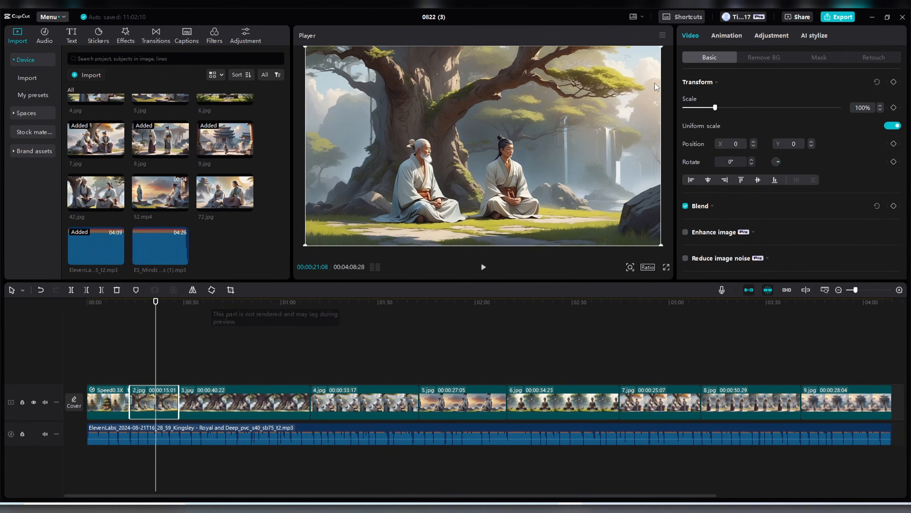
- Apply the Bend-Zoom combo animation to clip 2.jpg
{"action": "left_click", "coordinate": [723, 36]}
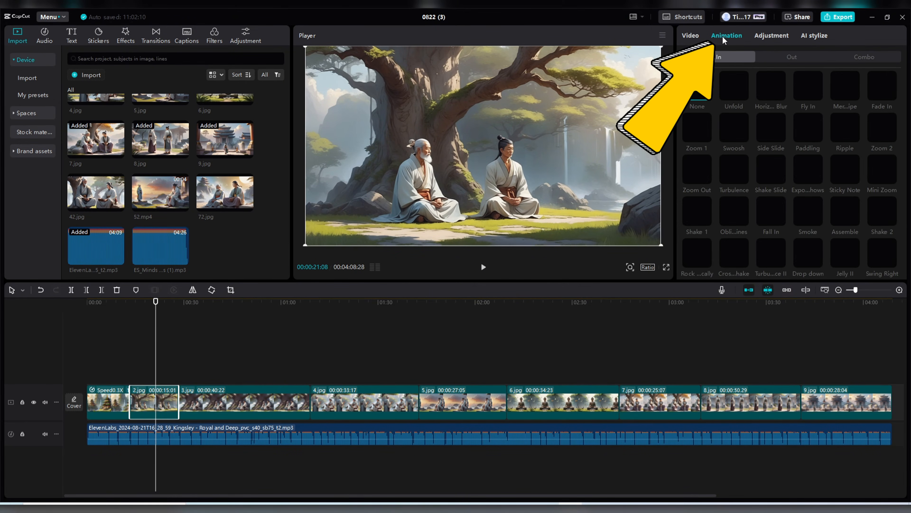
{"action": "left_click", "coordinate": [862, 57]}
{"action": "scroll", "coordinate": [807, 206], "scroll_direction": "down", "scroll_amount": 3}
{"action": "scroll", "coordinate": [807, 206], "scroll_direction": "up", "scroll_amount": 3}
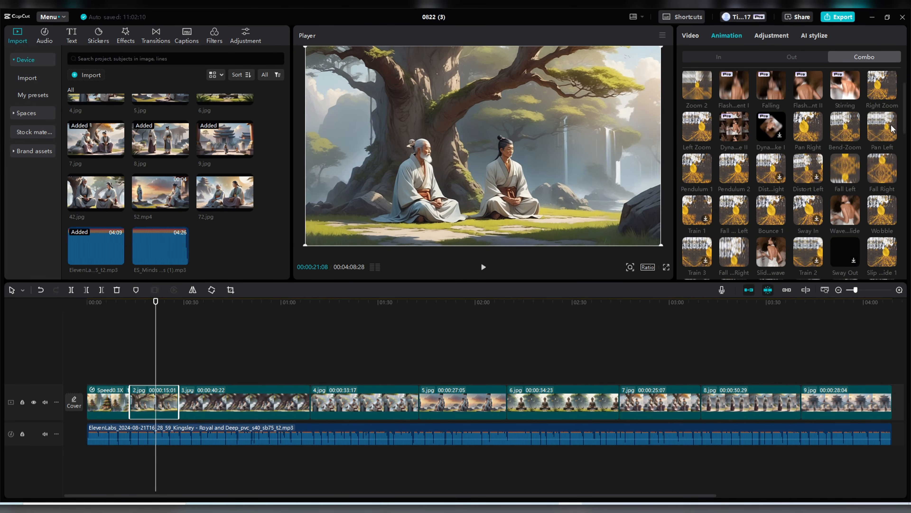
{"action": "left_click", "coordinate": [845, 126]}
- Apply the Pan Left combo animation to clip 3.jpg and add combo animations to the remaining image clips through 9.jpg
{"action": "left_click", "coordinate": [283, 402]}
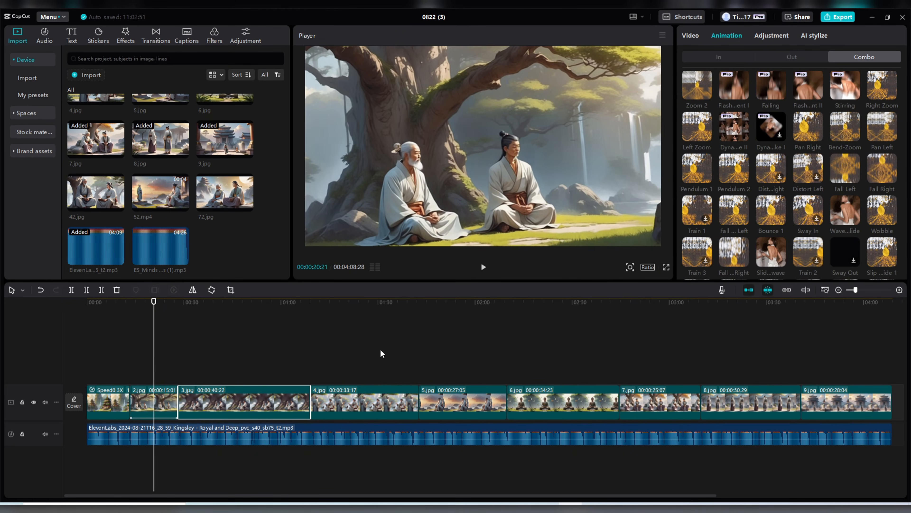
{"action": "left_click", "coordinate": [877, 128]}
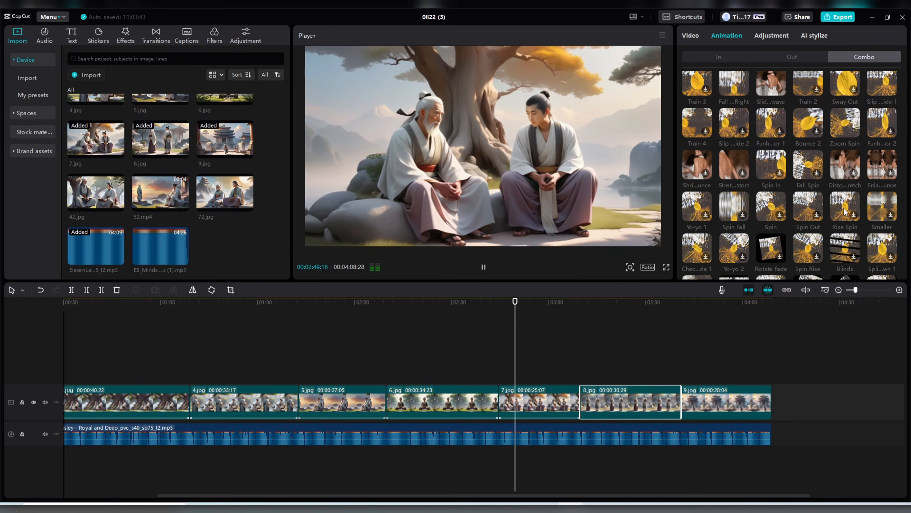
{"action": "left_click", "coordinate": [849, 131]}
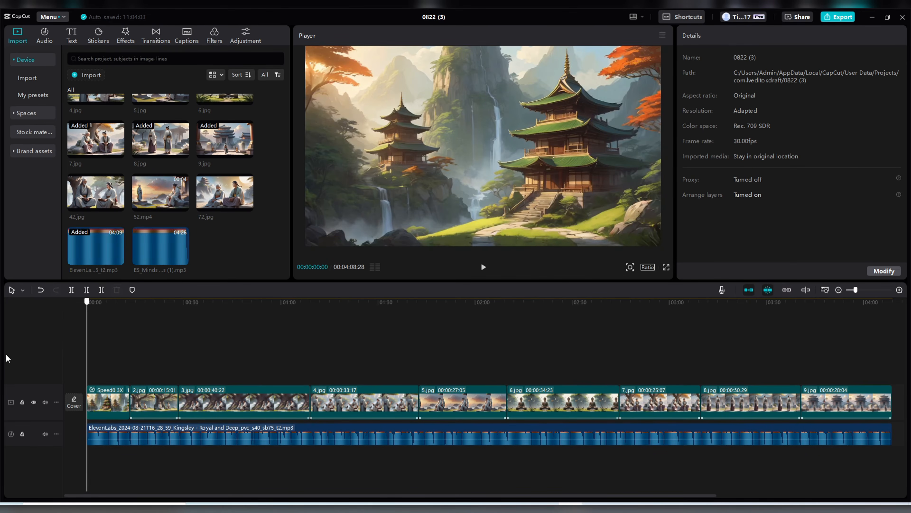
- Find the "film frame" video effect, add Film Frame at the timeline's start and extend it to the end of the last clip
{"action": "left_click", "coordinate": [128, 34]}
{"action": "left_click", "coordinate": [158, 64]}
{"action": "type", "text": "film fra"}
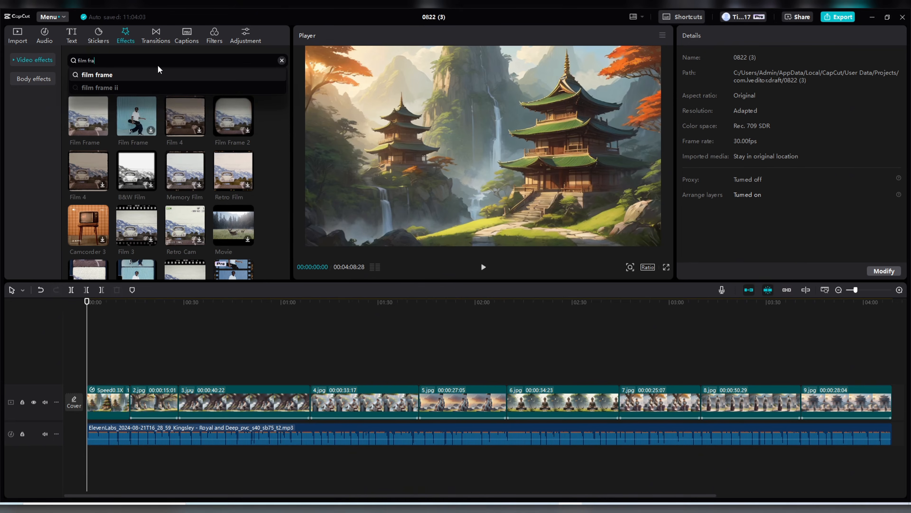
{"action": "type", "text": "me"}
{"action": "key", "text": "Return"}
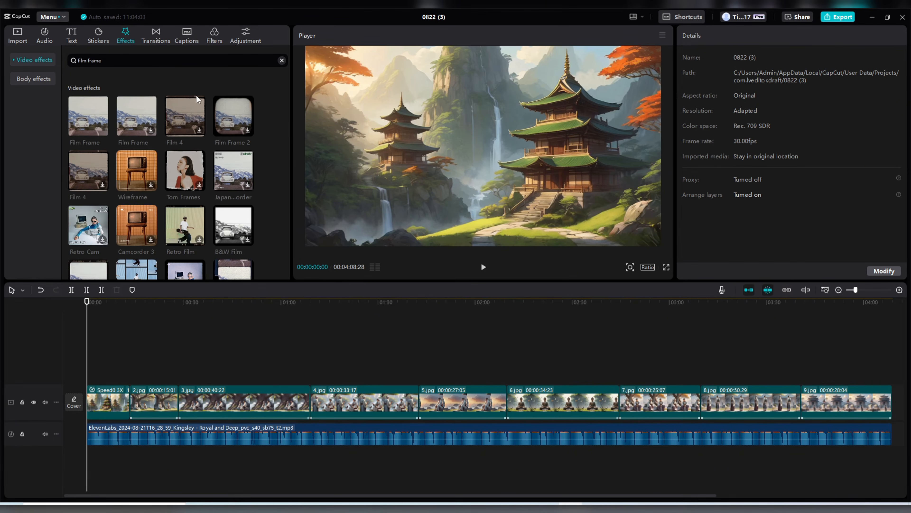
{"action": "left_click", "coordinate": [141, 118]}
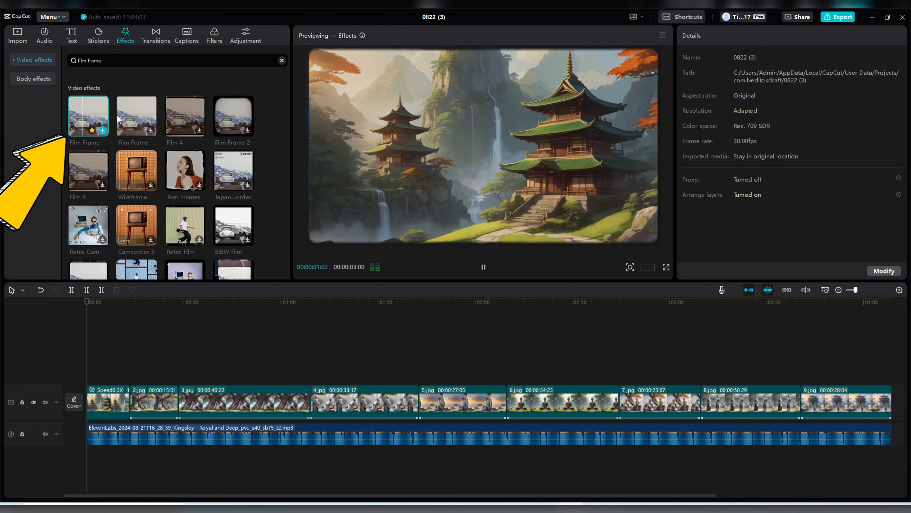
{"action": "left_click", "coordinate": [151, 130]}
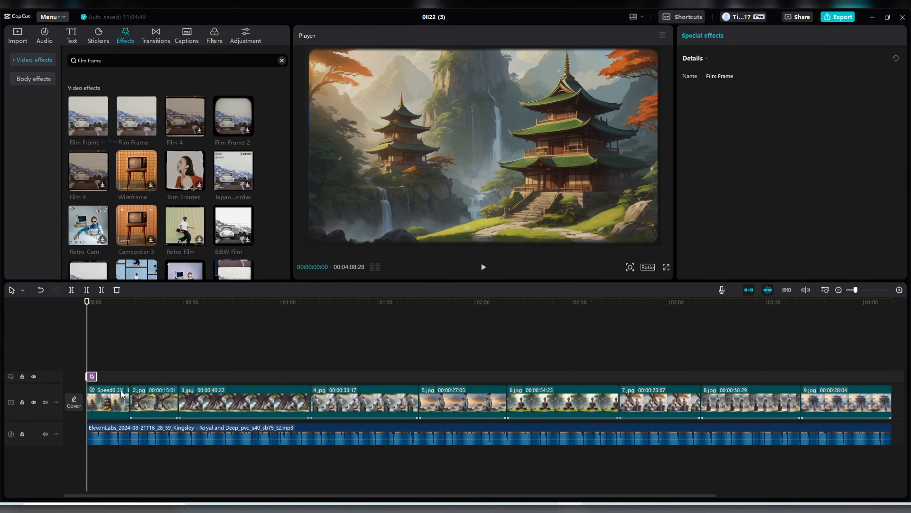
{"action": "left_click_drag", "start_coordinate": [96, 376], "coordinate": [406, 376]}
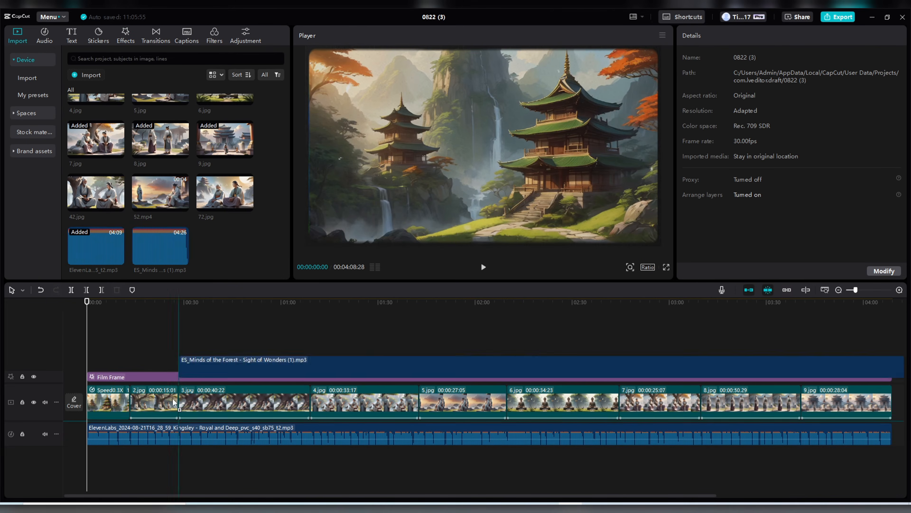
- Add the ES_Minds of the Forest music below the voiceover, trimmed to the video's end, with its volume at -10.3 dB
{"action": "left_click_drag", "start_coordinate": [160, 246], "coordinate": [89, 462]}
{"action": "left_click_drag", "start_coordinate": [190, 494], "coordinate": [753, 394]}
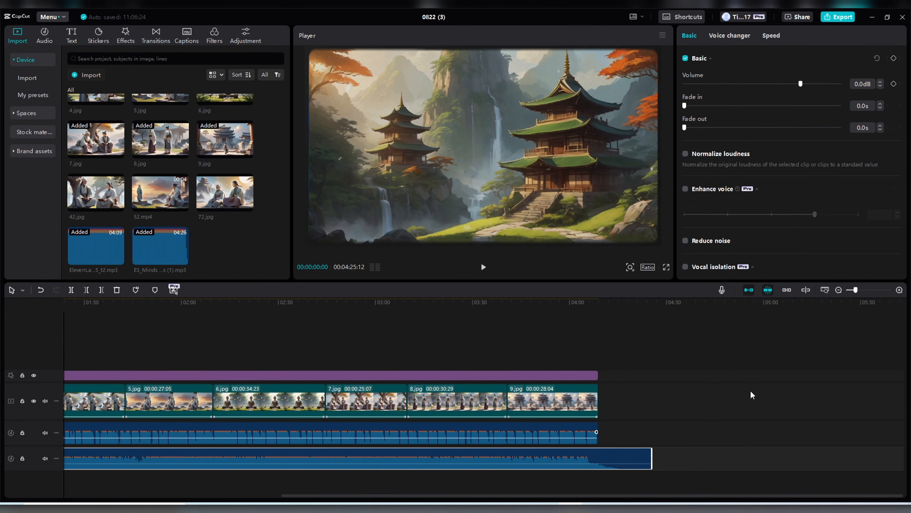
{"action": "left_click_drag", "start_coordinate": [651, 457], "coordinate": [619, 453]}
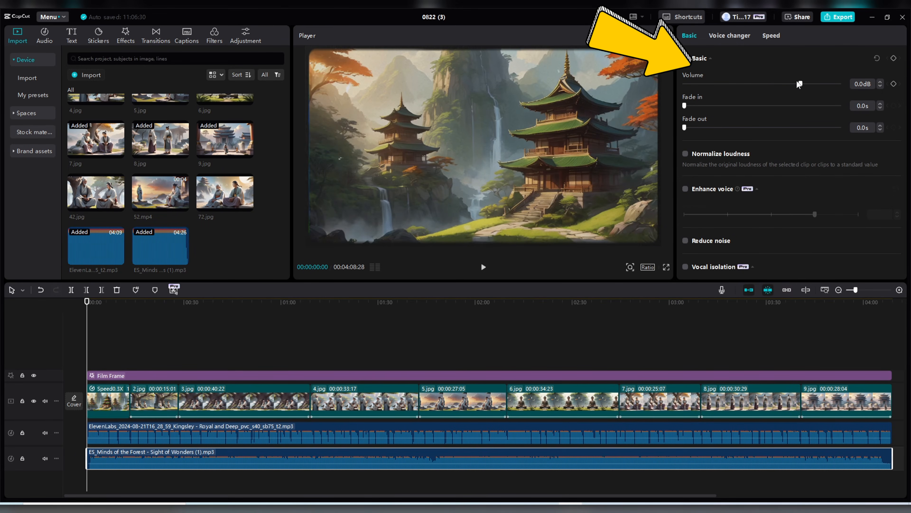
{"action": "left_click_drag", "start_coordinate": [799, 83], "coordinate": [781, 84]}
- Generate English auto captions and apply the small text template with an orange word highlight to all of them
{"action": "left_click", "coordinate": [186, 34]}
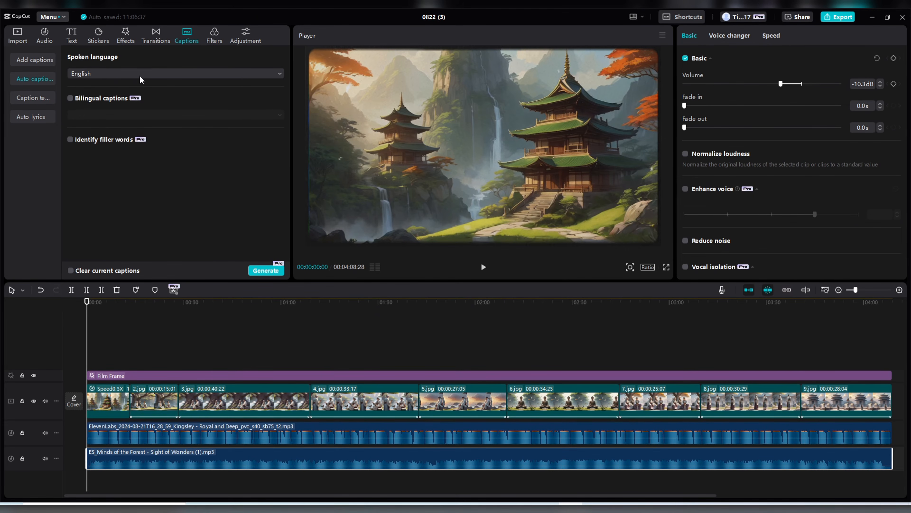
{"action": "left_click", "coordinate": [266, 271]}
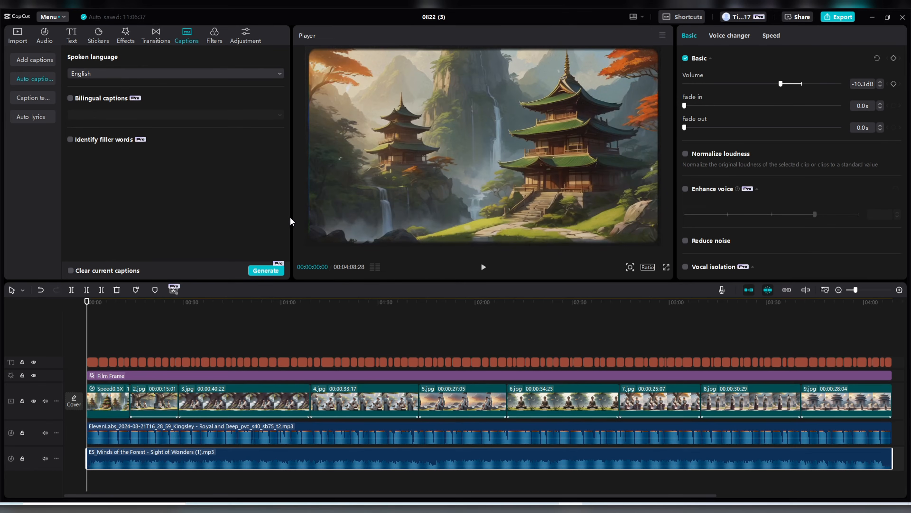
{"action": "left_click_drag", "start_coordinate": [89, 340], "coordinate": [99, 344]}
{"action": "left_click", "coordinate": [764, 57]}
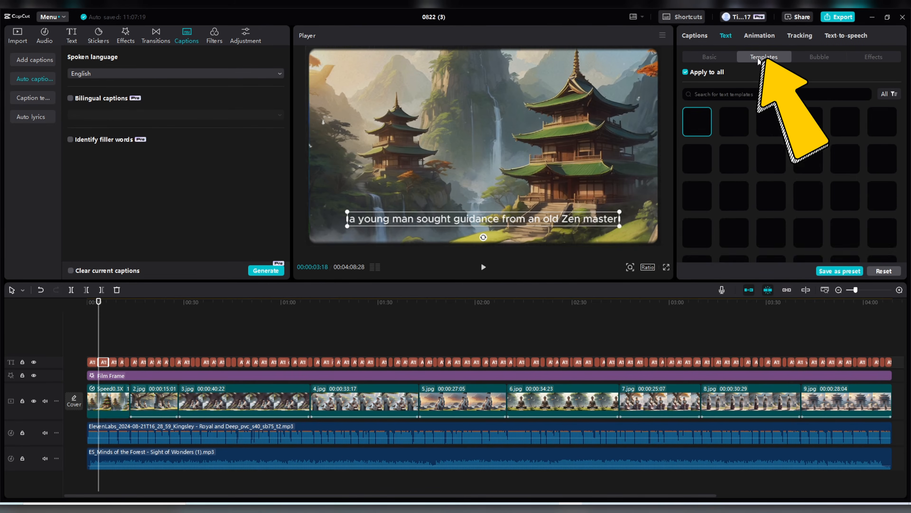
{"action": "scroll", "coordinate": [774, 145], "scroll_direction": "down", "scroll_amount": 5}
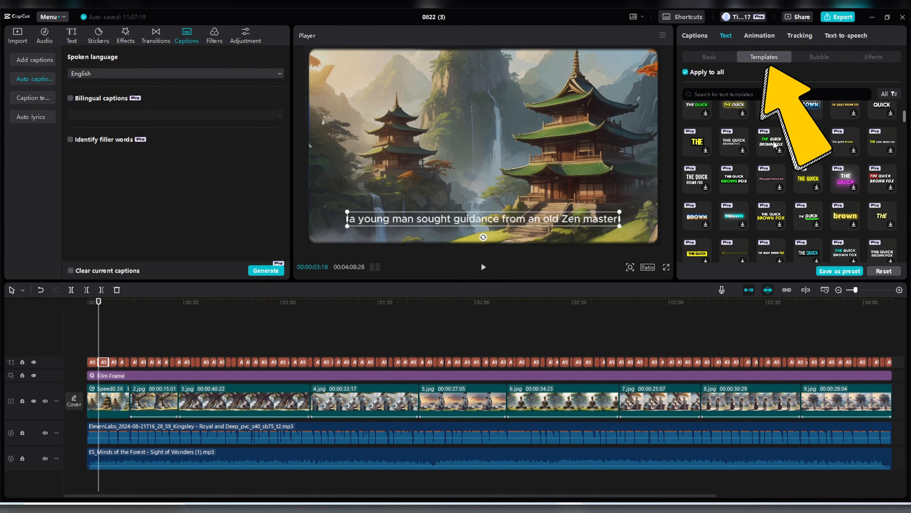
{"action": "scroll", "coordinate": [774, 145], "scroll_direction": "down", "scroll_amount": 2}
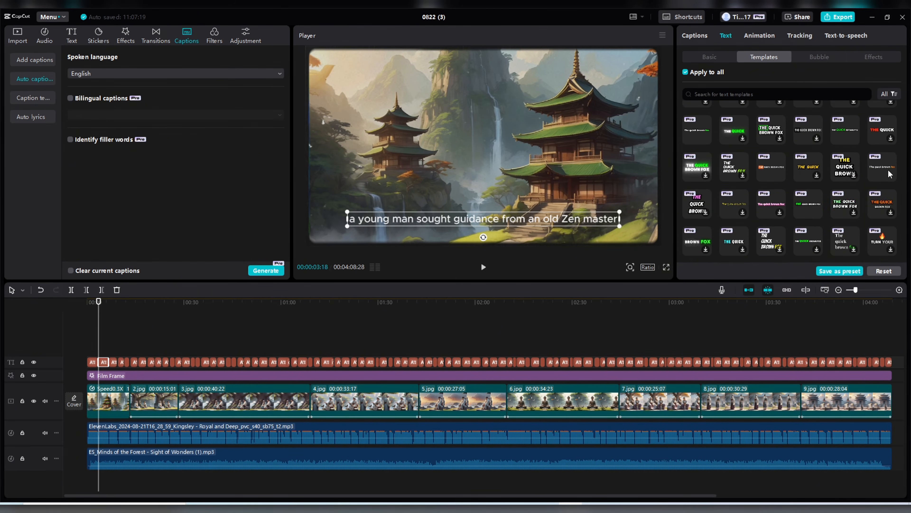
{"action": "left_click", "coordinate": [889, 165]}
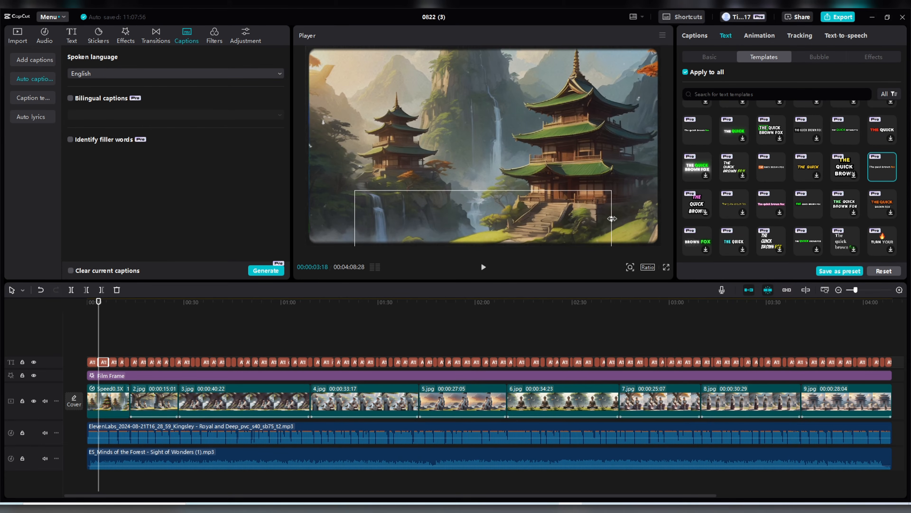
- Play the video from the start to about 21 seconds to review the animated captions
{"action": "left_click", "coordinate": [483, 267]}
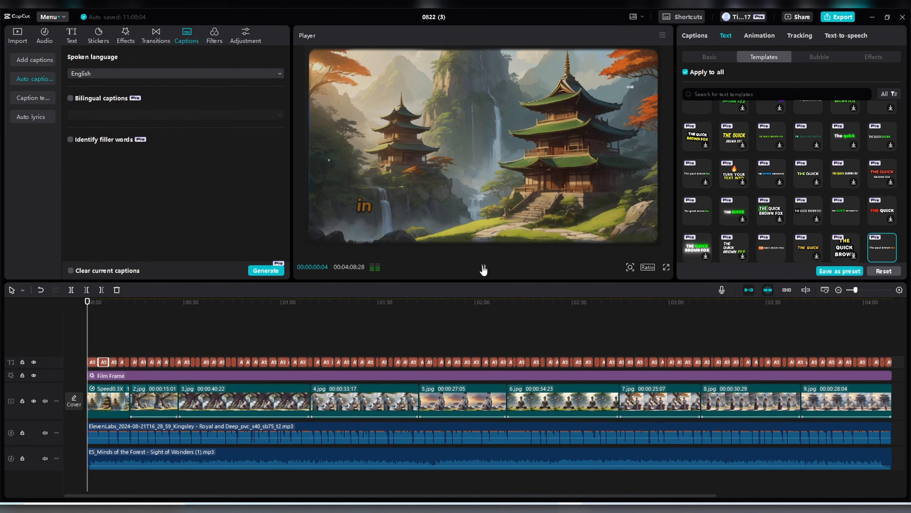
{"action": "left_click", "coordinate": [596, 149]}
{"action": "left_click", "coordinate": [483, 267]}
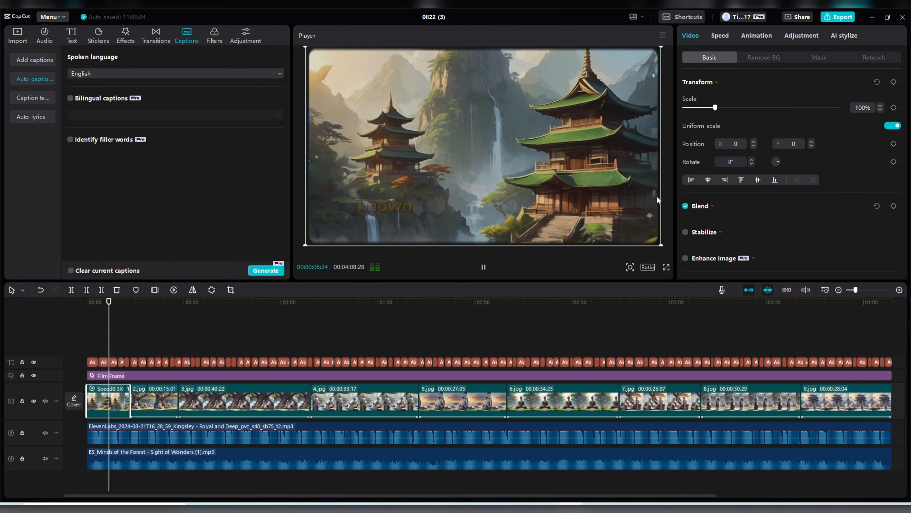
{"action": "left_click", "coordinate": [667, 200]}
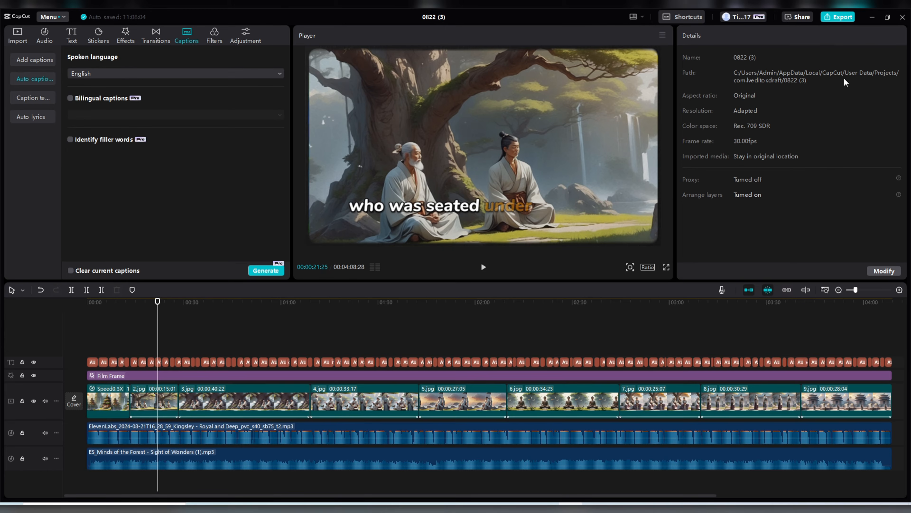
- Export the video as "zen story" in 4K resolution, H.264 codec, mp4 format at 30fps
{"action": "left_click", "coordinate": [840, 17]}
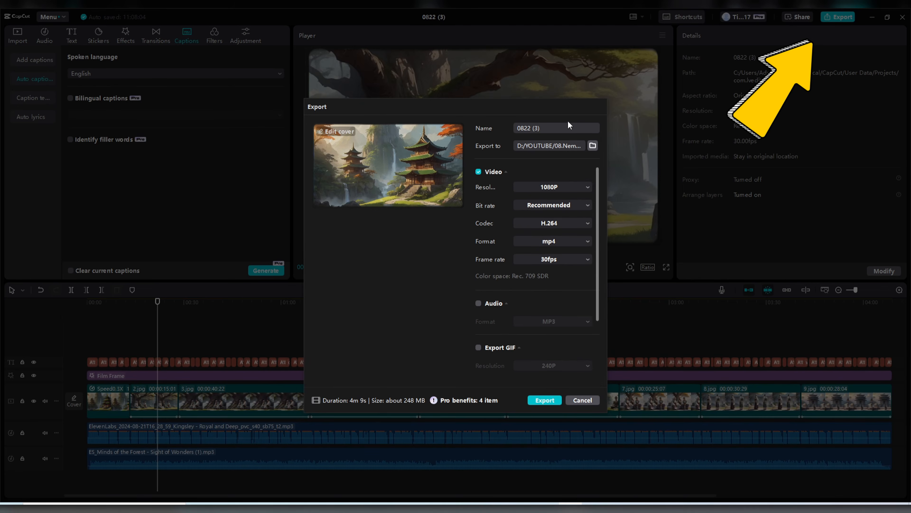
{"action": "triple_click", "coordinate": [558, 130]}
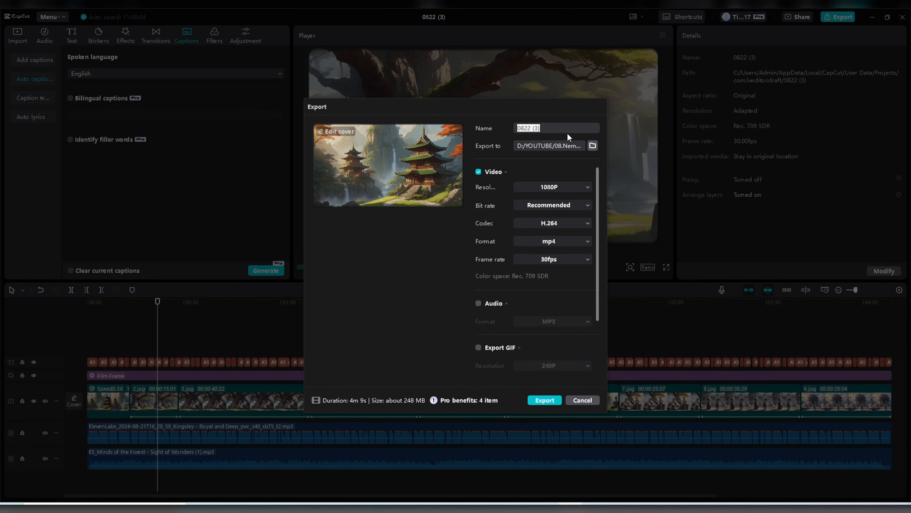
{"action": "type", "text": "zen story"}
{"action": "left_click", "coordinate": [560, 186]}
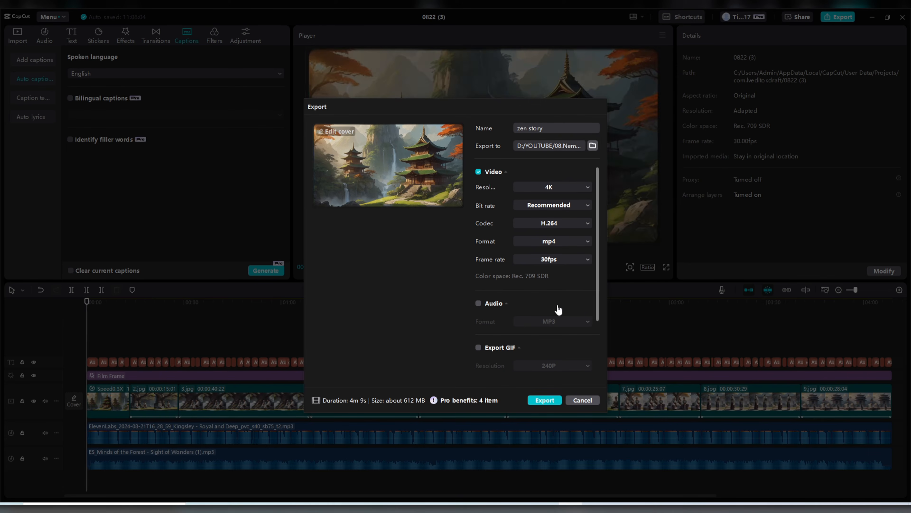
{"action": "left_click", "coordinate": [545, 401]}
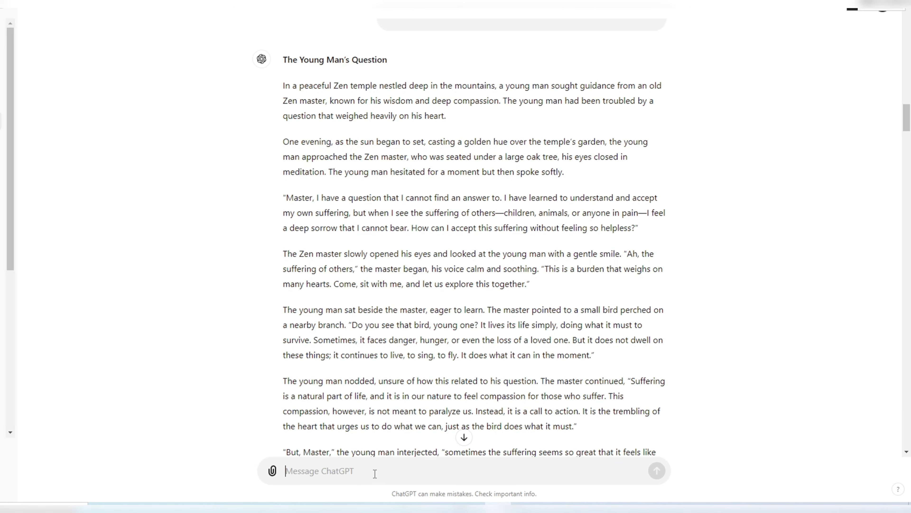
- In the ChatGPT script conversation, request 10 good and meaningful titles that best match the content of the YouTube video
{"action": "type", "text": "Please give me 10 good and meaningful titles that best match the content of the youtube video above."}
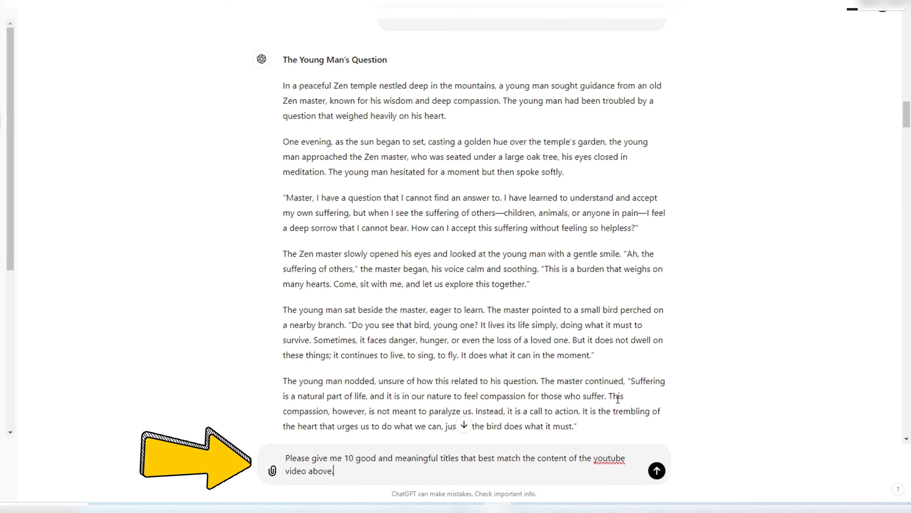
{"action": "key", "text": "Return"}
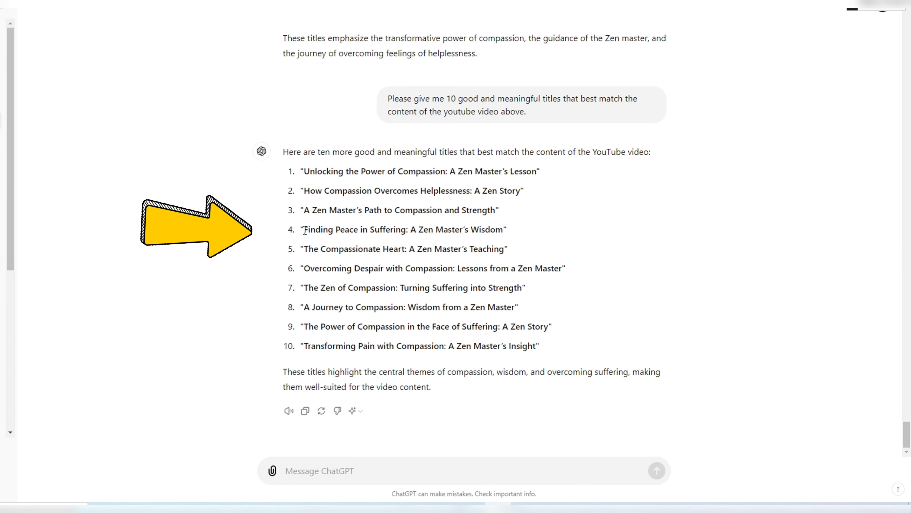
- Choose title number 4 and ask ChatGPT for an SEO-standard video description with this title and emojis appropriate to the context
{"action": "left_click_drag", "start_coordinate": [304, 228], "coordinate": [497, 228]}
{"action": "left_click", "coordinate": [440, 466]}
{"action": "type", "text": "I choo"}
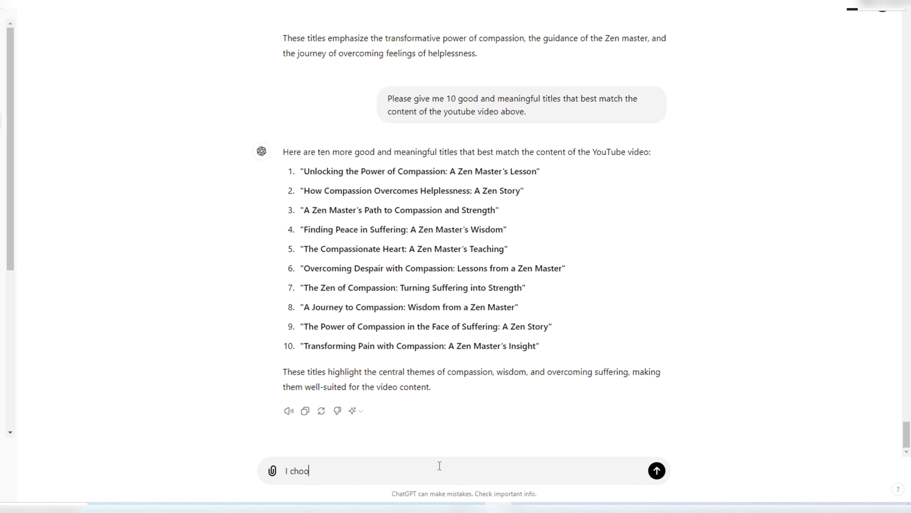
{"action": "type", "text": "se number 4,"}
{"action": "type", "text": "please write an SEO-standard description for the video with this title, add emojis appropriate to the context"}
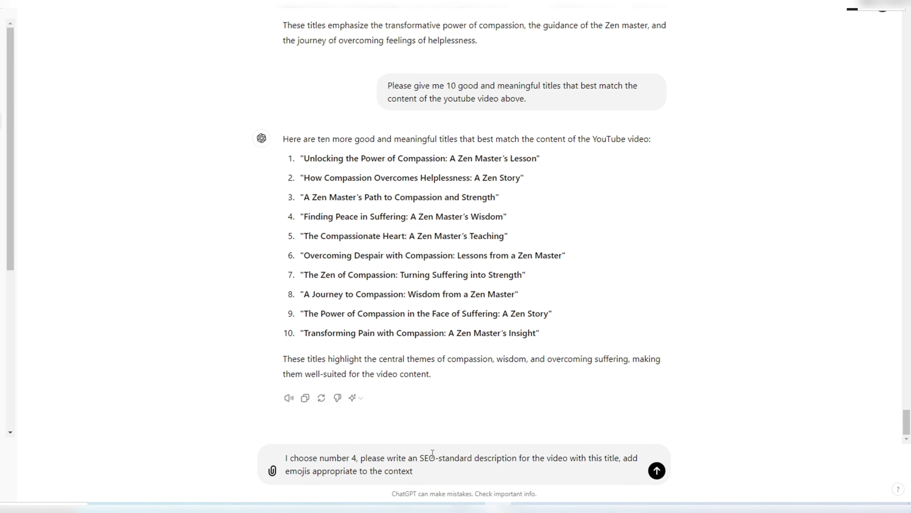
{"action": "left_click_drag", "start_coordinate": [420, 455], "coordinate": [478, 458]}
{"action": "left_click", "coordinate": [657, 470]}
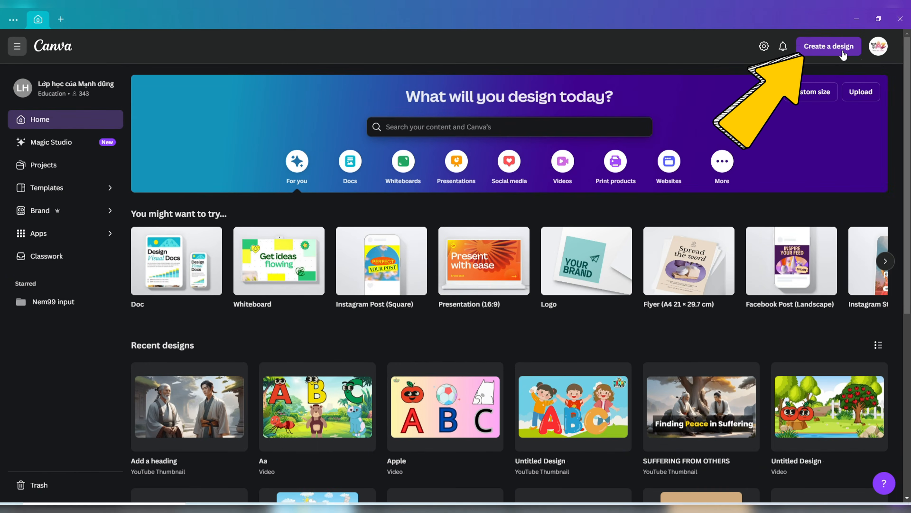
- Switch to Canva, create a YouTube Thumbnail design and fill page 2 with the uploaded image of the master and young man standing
{"action": "left_click", "coordinate": [849, 20]}
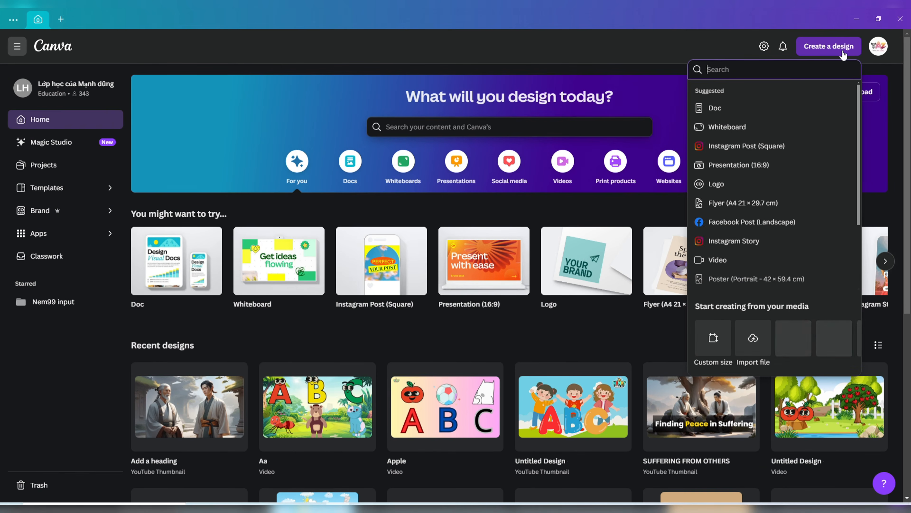
{"action": "type", "text": "youtube thum"}
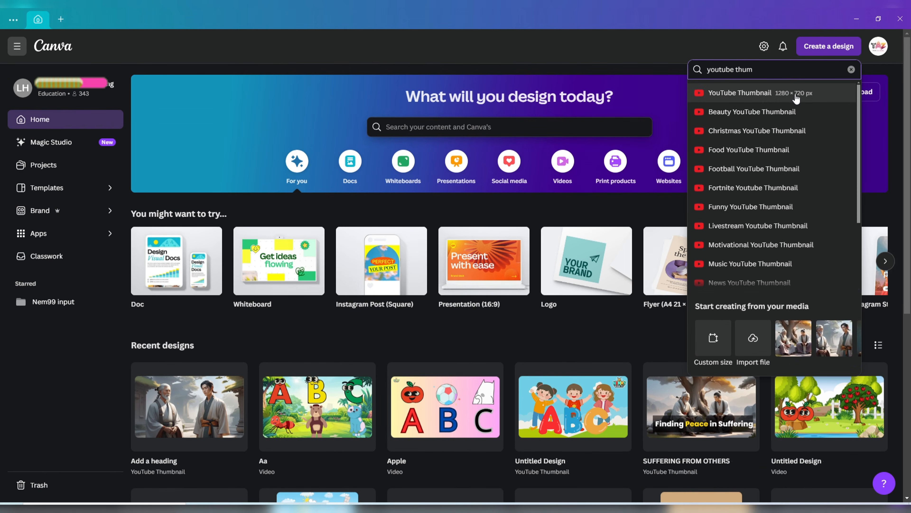
{"action": "left_click", "coordinate": [797, 97]}
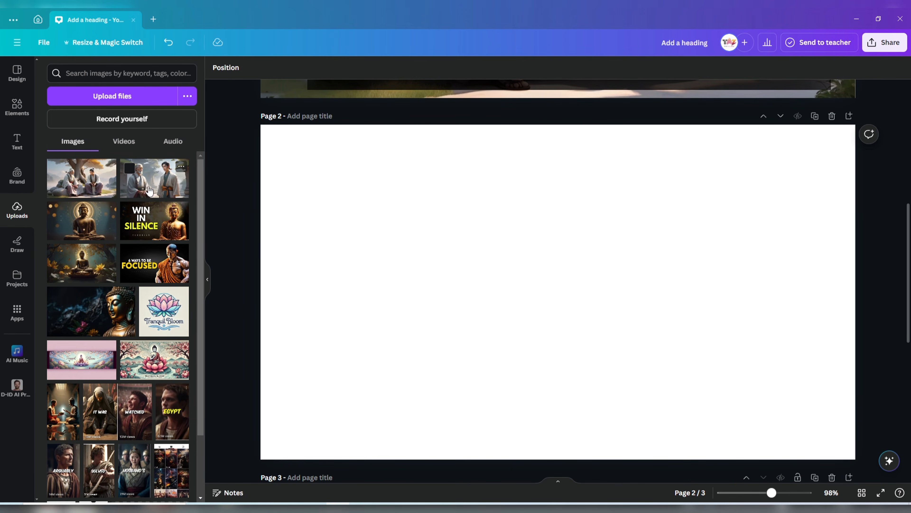
{"action": "left_click_drag", "start_coordinate": [150, 190], "coordinate": [273, 196]}
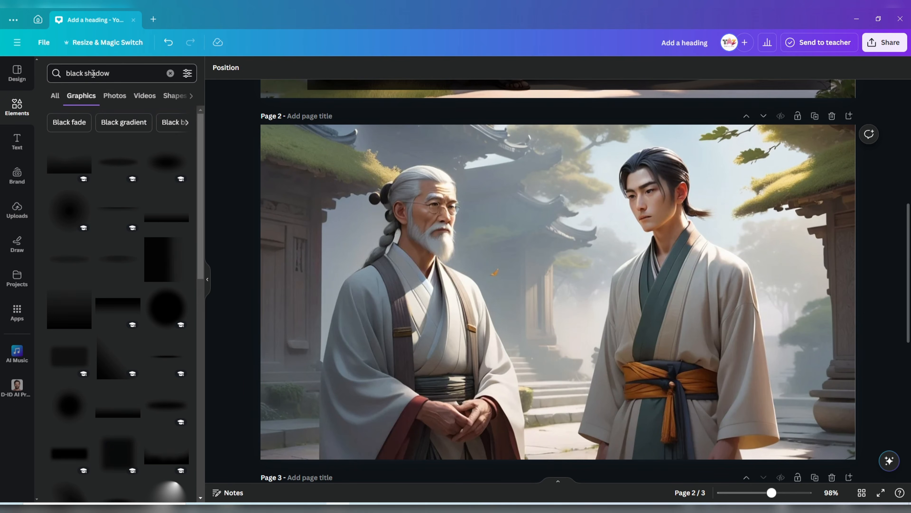
- Add a "black shadow" gradient graphic over the thumbnail image and reduce its height to a strip along the image's lower part
{"action": "left_click", "coordinate": [93, 73]}
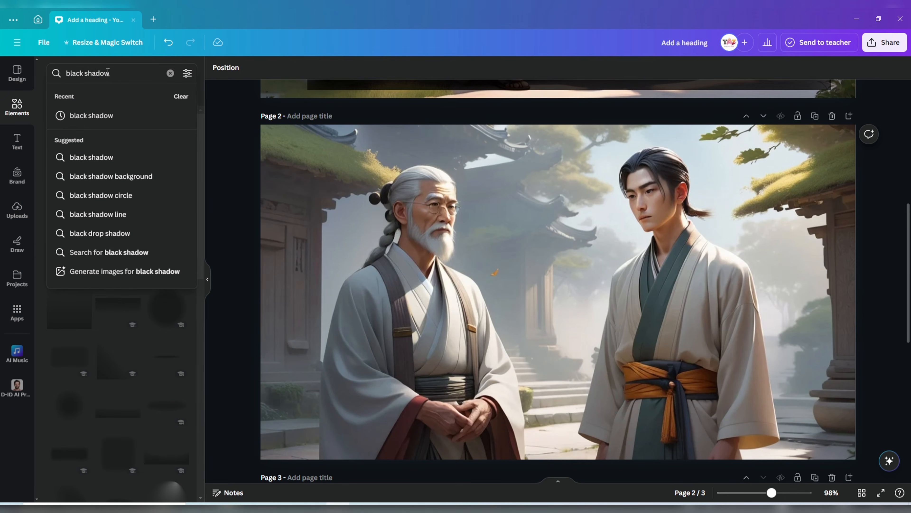
{"action": "left_click_drag", "start_coordinate": [108, 73], "coordinate": [2, 78]}
{"action": "left_click_drag", "start_coordinate": [69, 167], "coordinate": [340, 200]}
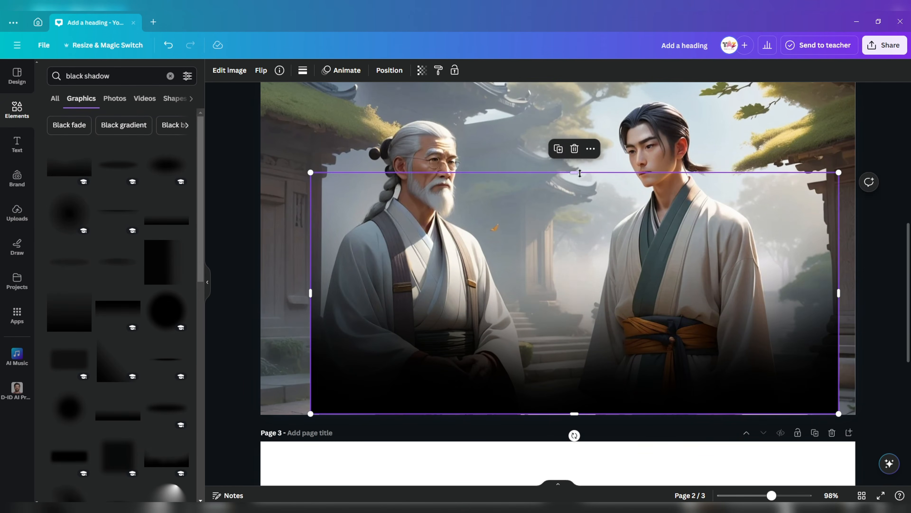
{"action": "left_click_drag", "start_coordinate": [580, 174], "coordinate": [590, 337]}
- Add the white heading "Finding Peace in Suffering" over the black shadow and set its font to Poppins ExtraBold
{"action": "key", "text": "t"}
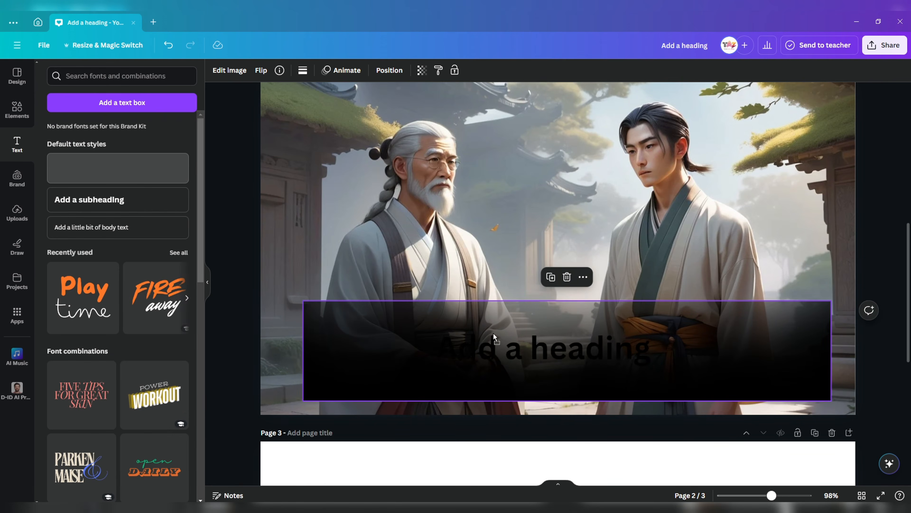
{"action": "double_click", "coordinate": [494, 333]}
{"action": "left_click", "coordinate": [353, 70]}
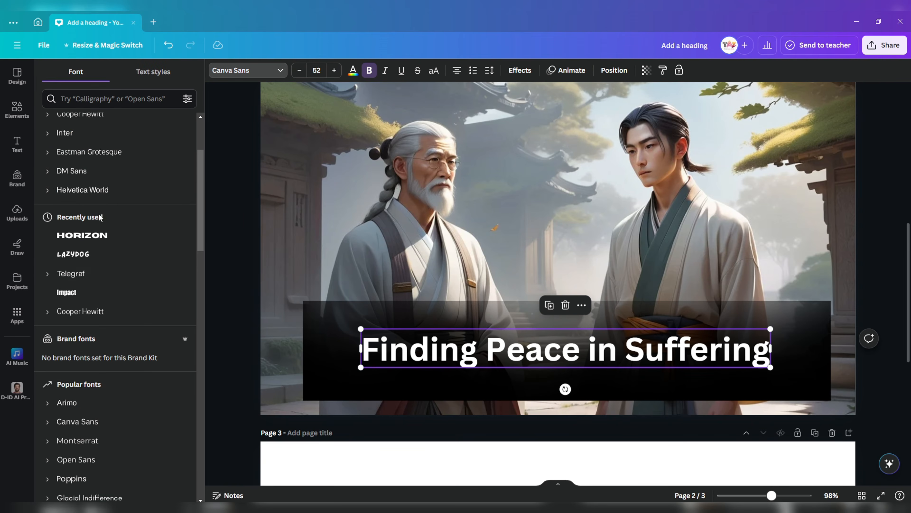
{"action": "scroll", "coordinate": [89, 323], "scroll_direction": "down", "scroll_amount": 3}
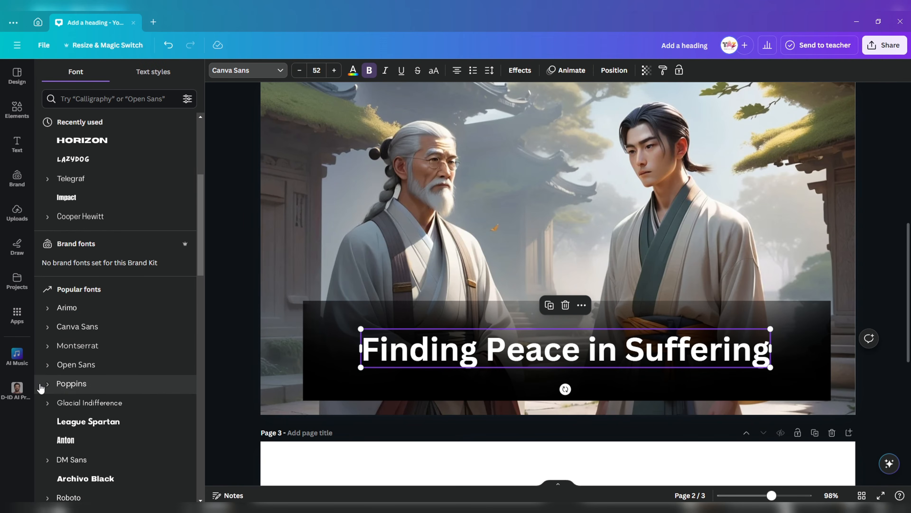
{"action": "left_click", "coordinate": [89, 382]}
{"action": "left_click", "coordinate": [89, 439]}
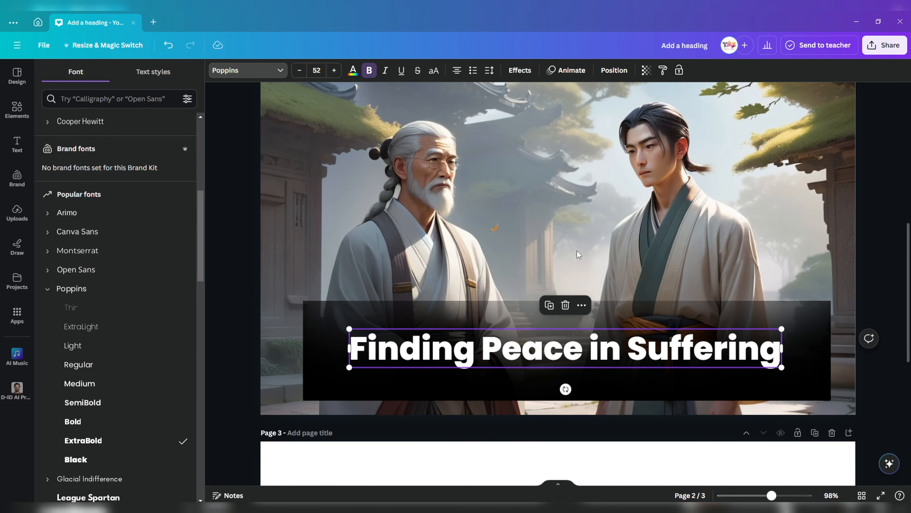
- Enlarge the "Finding Peace in Suffering" heading to font size 61 and position it within the black shadow strip
{"action": "left_click", "coordinate": [334, 70]}
{"action": "left_click", "coordinate": [334, 70]}
{"action": "left_click", "coordinate": [334, 70]}
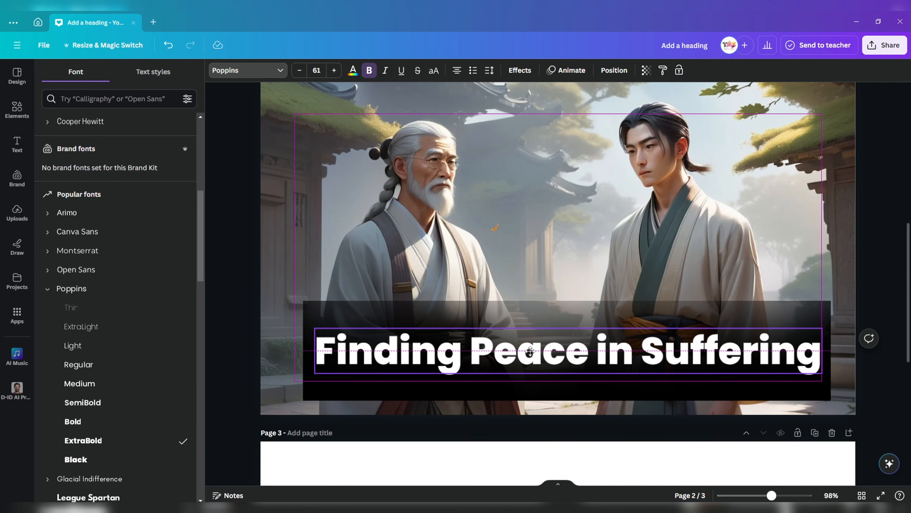
{"action": "left_click", "coordinate": [530, 351]}
- Color only the word "Suffering" in the heading yellow from the document colors and open the design's sharing options
{"action": "double_click", "coordinate": [732, 350]}
{"action": "left_click", "coordinate": [353, 70]}
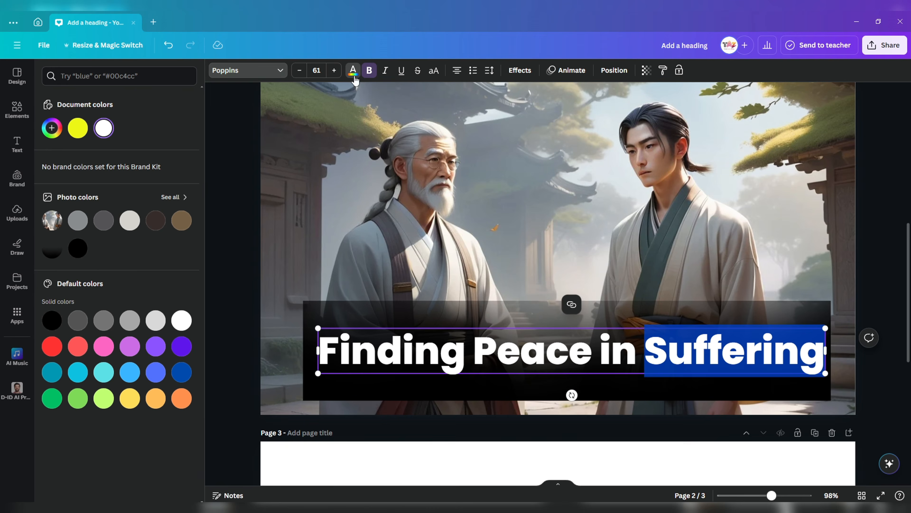
{"action": "left_click", "coordinate": [78, 128]}
{"action": "left_click", "coordinate": [877, 265]}
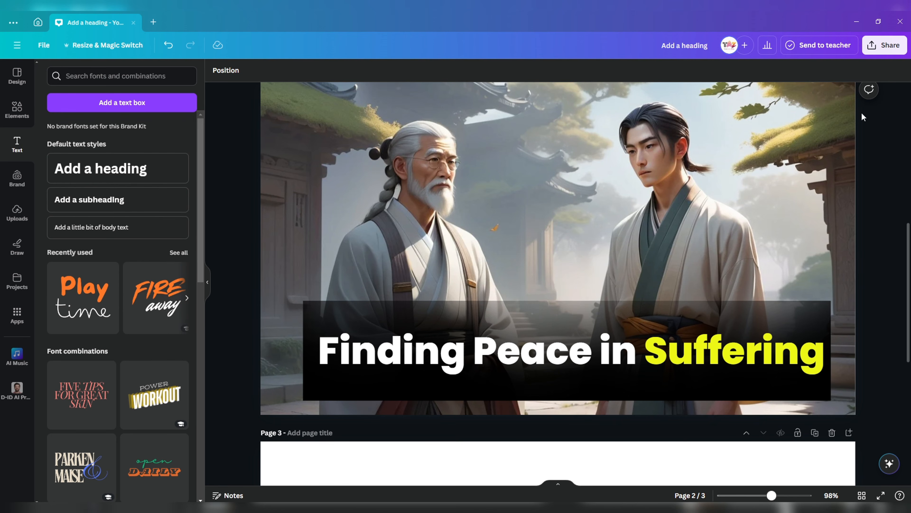
{"action": "left_click", "coordinate": [879, 45]}
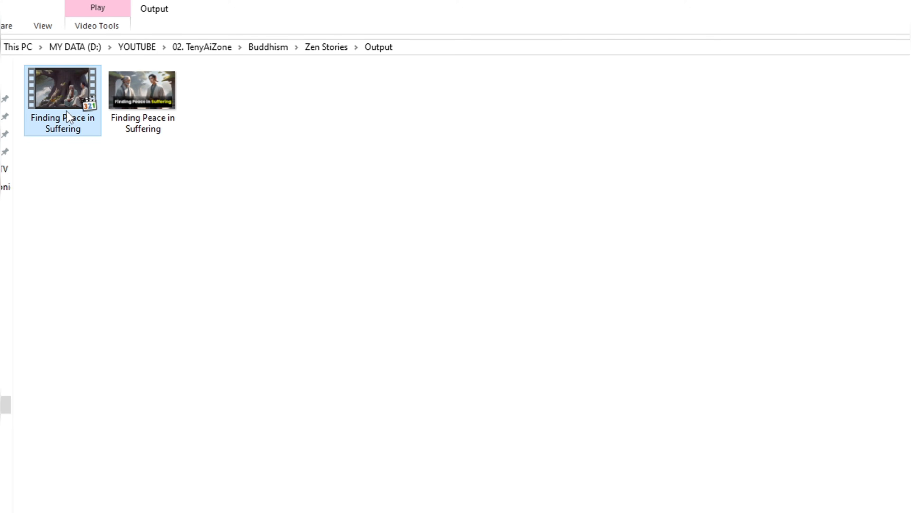
- Switch to the Output folder in File Explorer and rename the video file "Finding Peace in Suffering, A Zen Master's Wisdom"
{"action": "right_click", "coordinate": [67, 112]}
{"action": "left_click", "coordinate": [114, 431]}
{"action": "type", "text": "Finding Peace in Suffering A Zen Master's Wisdom"}
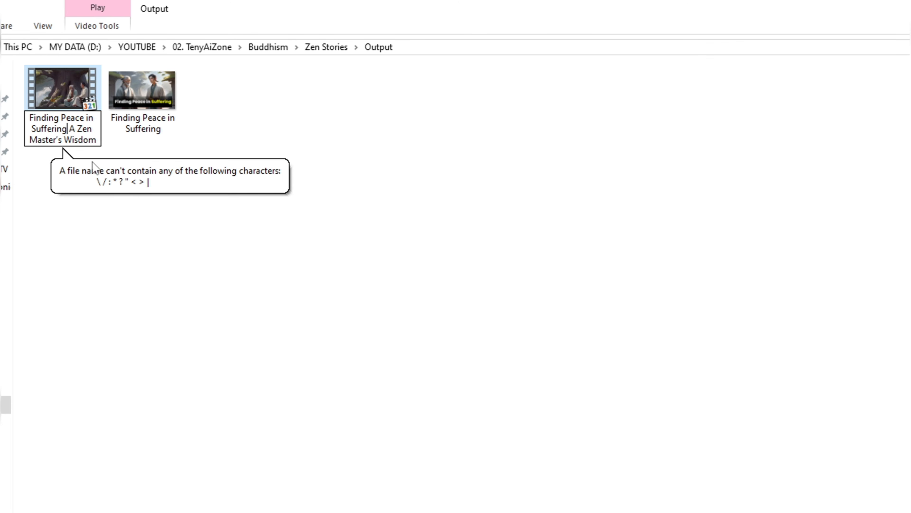
{"action": "type", "text": ","}
{"action": "key", "text": "Return"}
- Rename the thumbnail image file "Finding Peace in Suffering, A Zen Master's Wisdom"
{"action": "left_click", "coordinate": [150, 157]}
{"action": "left_click", "coordinate": [150, 127]}
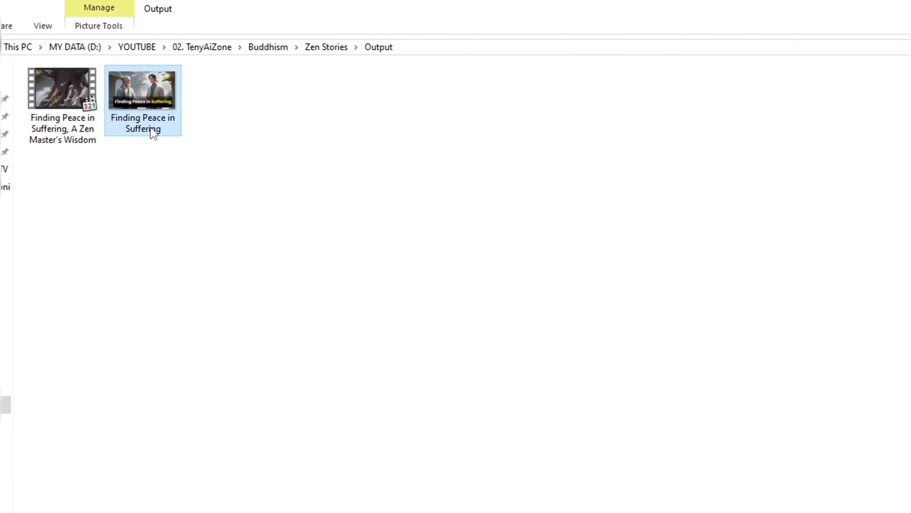
{"action": "key", "text": "F2"}
{"action": "type", "text": "Finding Peace in Suffering, A Zen Master's Wisdom"}
{"action": "key", "text": "Return"}
{"action": "left_click", "coordinate": [86, 183]}
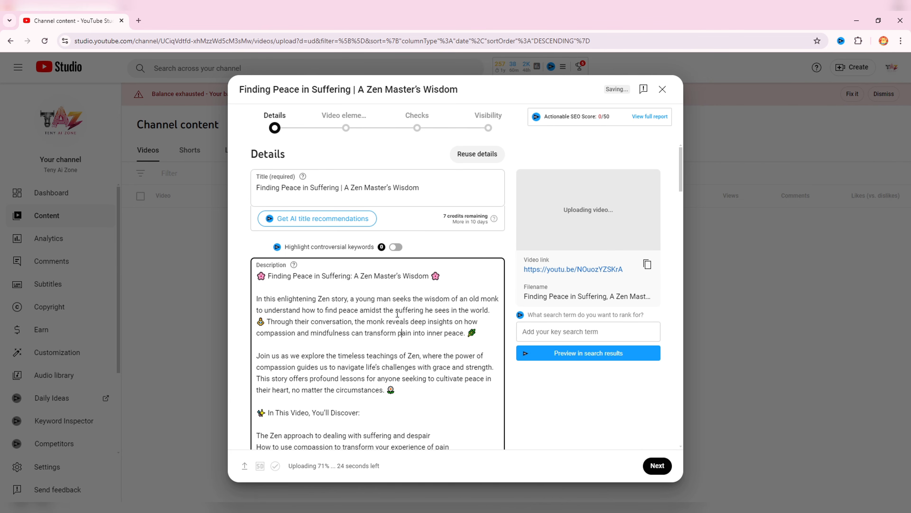
- Switch to YouTube Studio and upload the "Finding Peace in Suffering" image as the video's thumbnail
{"action": "scroll", "coordinate": [351, 280], "scroll_direction": "down", "scroll_amount": 5}
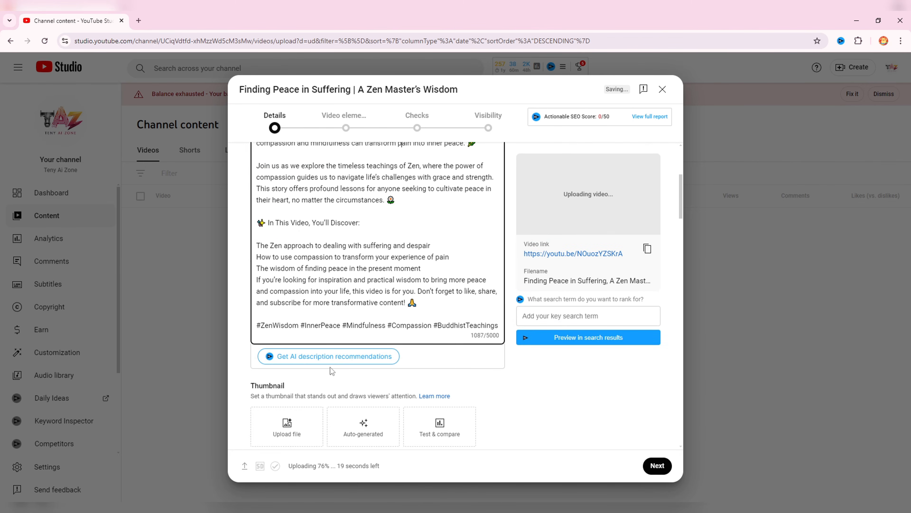
{"action": "left_click", "coordinate": [285, 422]}
{"action": "left_click", "coordinate": [166, 335]}
{"action": "double_click", "coordinate": [166, 335]}
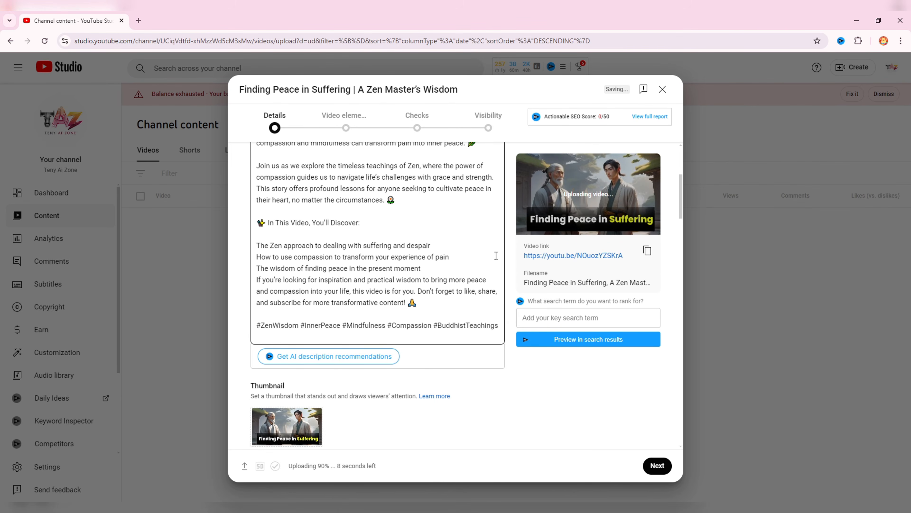
- Review the remaining video details down to the Tags section and open the tag field for entry
{"action": "scroll", "coordinate": [394, 277], "scroll_direction": "down", "scroll_amount": 10}
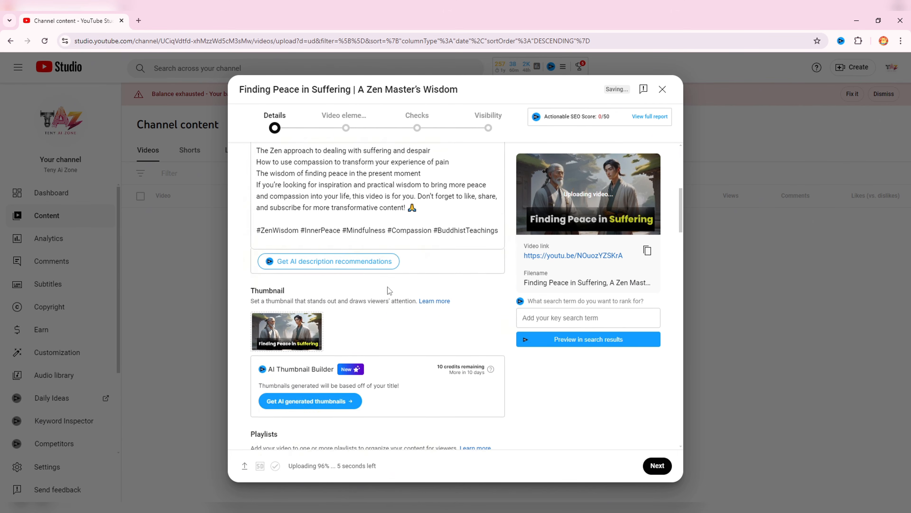
{"action": "scroll", "coordinate": [396, 284], "scroll_direction": "down", "scroll_amount": 15}
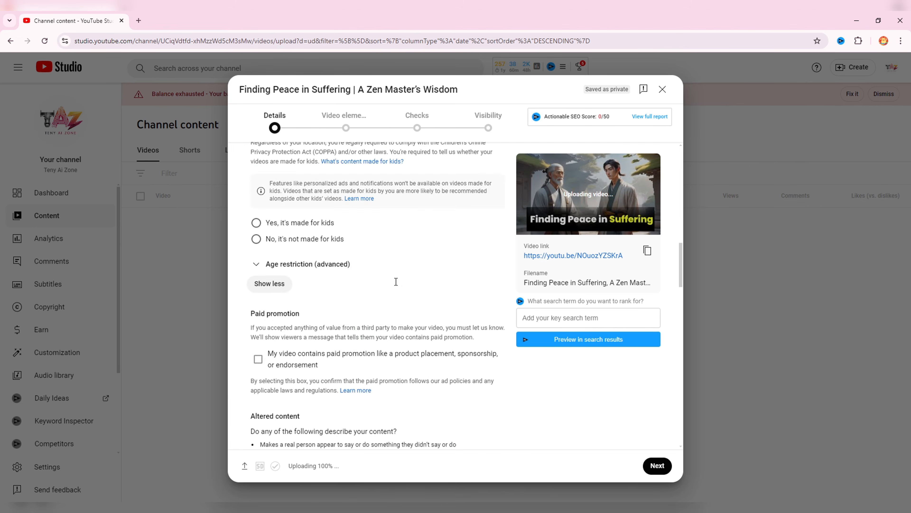
{"action": "scroll", "coordinate": [396, 282], "scroll_direction": "down", "scroll_amount": 1}
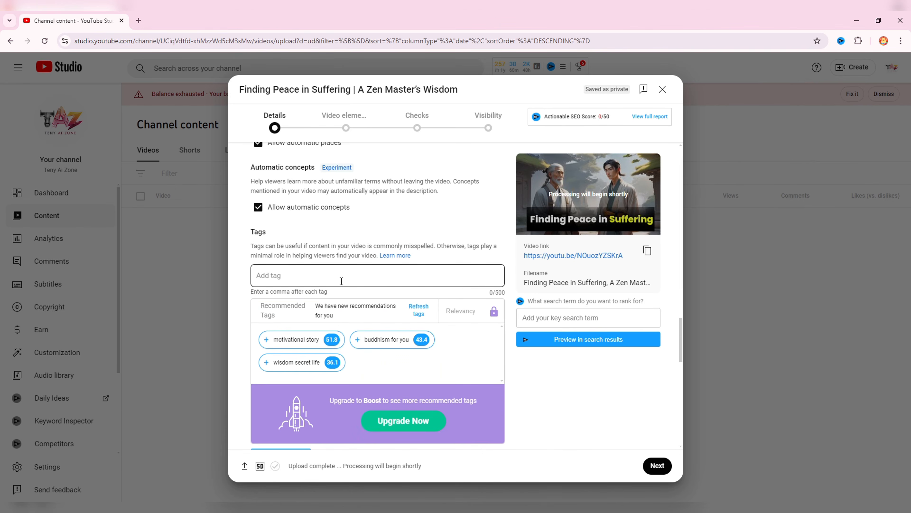
{"action": "left_click", "coordinate": [346, 269]}
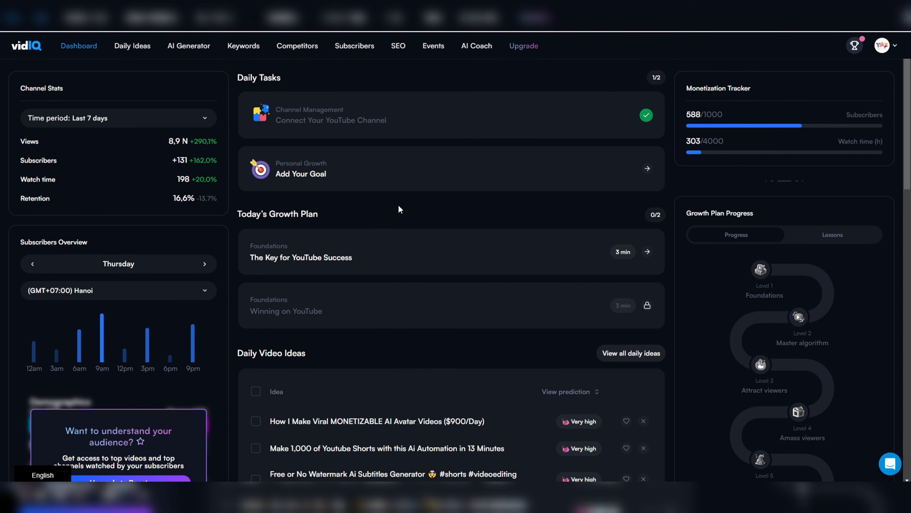
- Switch to vidIQ, look up keywords for "finding peace in suffering: a zen master's wisdom" and select inner peace, zen wisdom, wisdom and zen
{"action": "left_click", "coordinate": [246, 50]}
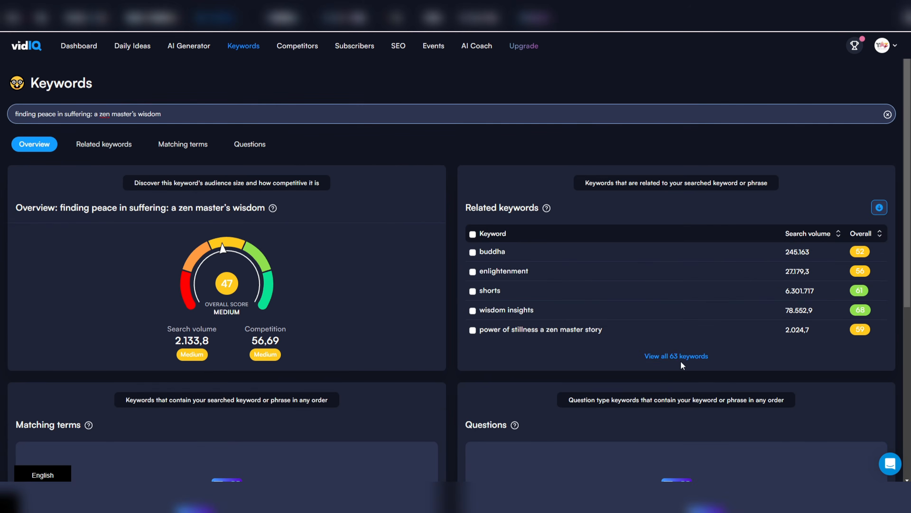
{"action": "left_click", "coordinate": [678, 359]}
{"action": "left_click", "coordinate": [22, 297]}
{"action": "left_click", "coordinate": [22, 317]}
{"action": "left_click", "coordinate": [22, 336]}
{"action": "left_click", "coordinate": [22, 356]}
{"action": "scroll", "coordinate": [22, 366], "scroll_direction": "down", "scroll_amount": 1}
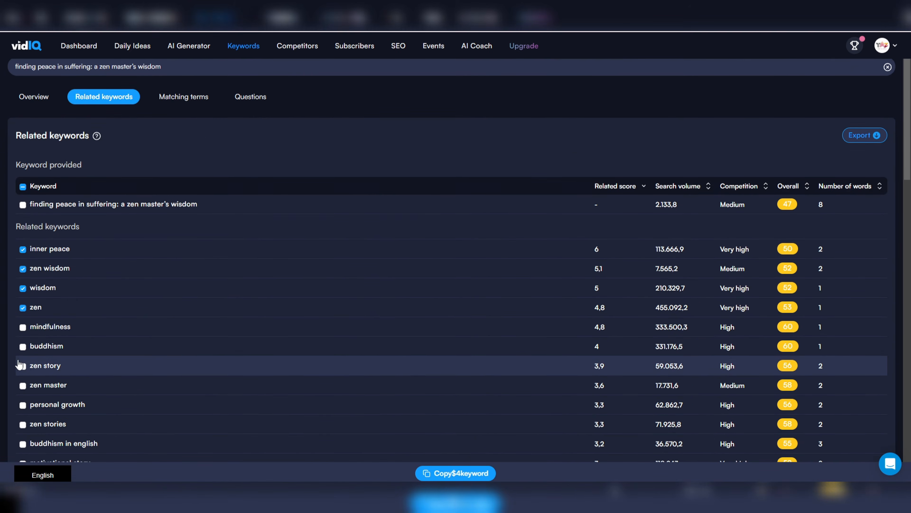
- Add mindfulness, buddhism, zen story, zen master, personal growth and zen stories to the selected related keywords
{"action": "left_click", "coordinate": [23, 327]}
{"action": "left_click", "coordinate": [22, 346]}
{"action": "left_click", "coordinate": [22, 366]}
{"action": "left_click", "coordinate": [23, 387]}
{"action": "left_click", "coordinate": [23, 406]}
{"action": "left_click", "coordinate": [23, 425]}
- Add buddhism in english, motivational story, letting go, buddha, inspirational story and inspiration to the selected related keywords
{"action": "scroll", "coordinate": [23, 425], "scroll_direction": "down", "scroll_amount": 1}
{"action": "left_click", "coordinate": [23, 397]}
{"action": "scroll", "coordinate": [22, 398], "scroll_direction": "down", "scroll_amount": 1}
{"action": "left_click", "coordinate": [22, 369]}
{"action": "left_click", "coordinate": [22, 389]}
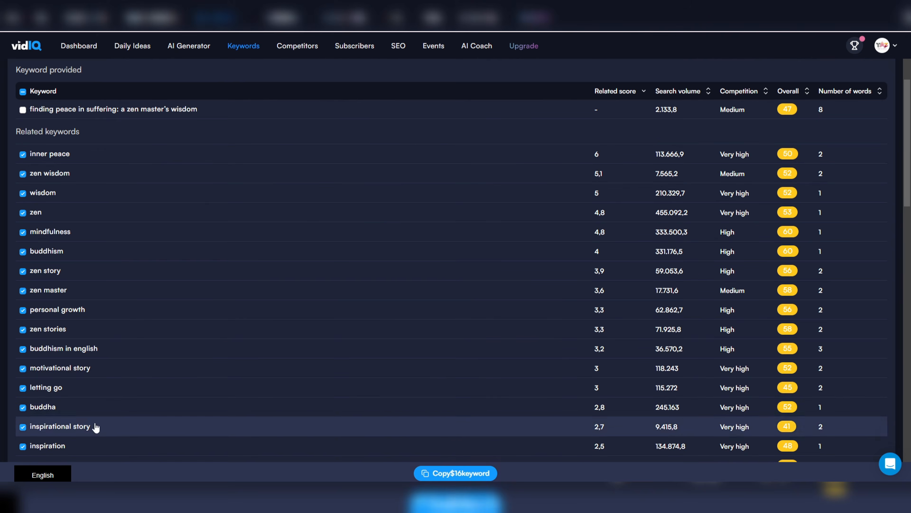
- Select further related keywords, including buddhism for beginners, life lessons, buddha story, english story and buddhist story, and copy the whole selection
{"action": "left_click", "coordinate": [23, 409]}
{"action": "left_click", "coordinate": [22, 429]}
{"action": "scroll", "coordinate": [22, 429], "scroll_direction": "down", "scroll_amount": 1}
{"action": "left_click", "coordinate": [23, 352]}
{"action": "left_click", "coordinate": [23, 372]}
{"action": "left_click", "coordinate": [22, 390]}
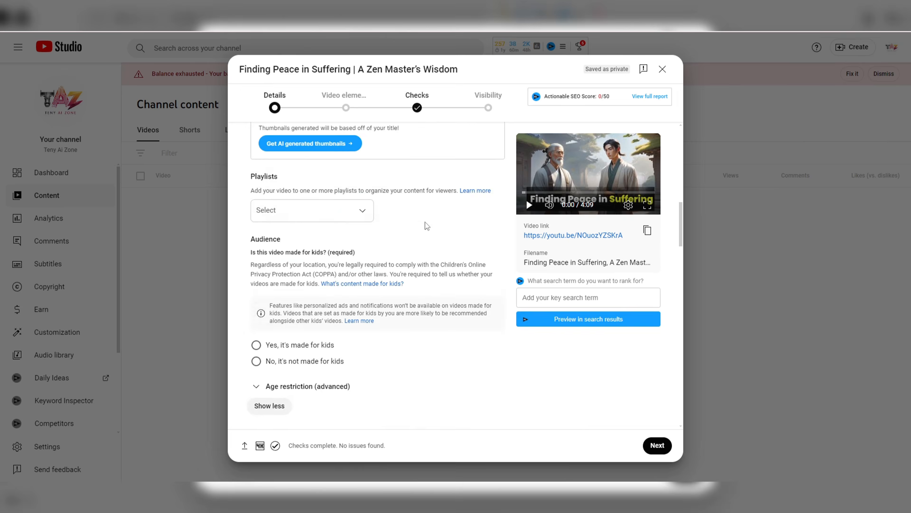
- Switch to YouTube Studio and paste the copied vidIQ keywords, from inner peace to motivational video, as the video's tags
{"action": "scroll", "coordinate": [427, 225], "scroll_direction": "down", "scroll_amount": 10}
{"action": "left_click", "coordinate": [434, 255]}
{"action": "type", "text": "inner peace, zen wisdom, wisdom, zen, mindfulness, buddhism, zen story, zen master, personal growth, zen stories, buddhism in english, motivational story, letting go, buddha, inspirational story, inspiration, buddhism for beginners, life lessons, buddha story, english story, buddhist story, motivational video, the power of letting go"}
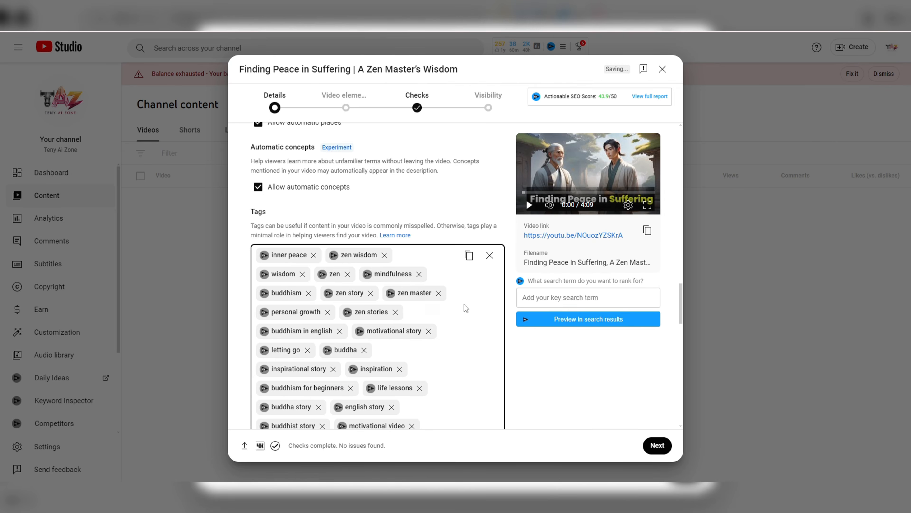
{"action": "scroll", "coordinate": [465, 310], "scroll_direction": "down", "scroll_amount": 1}
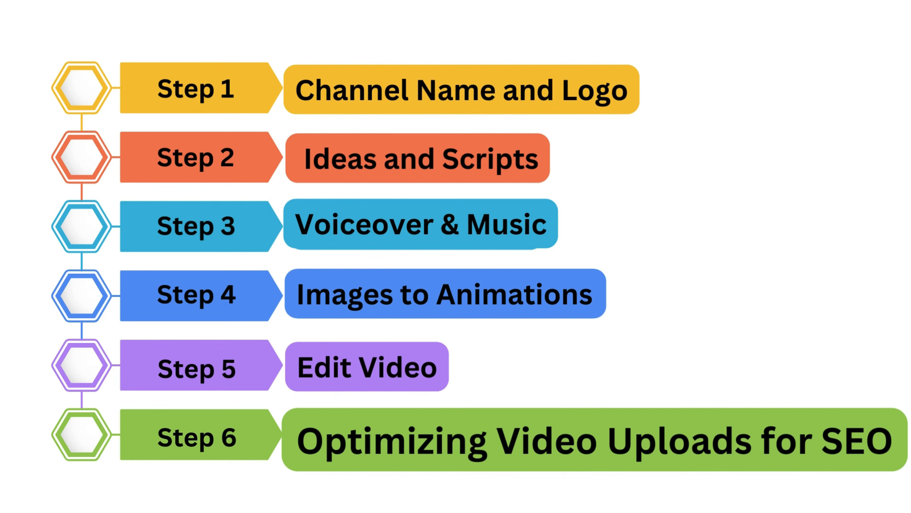